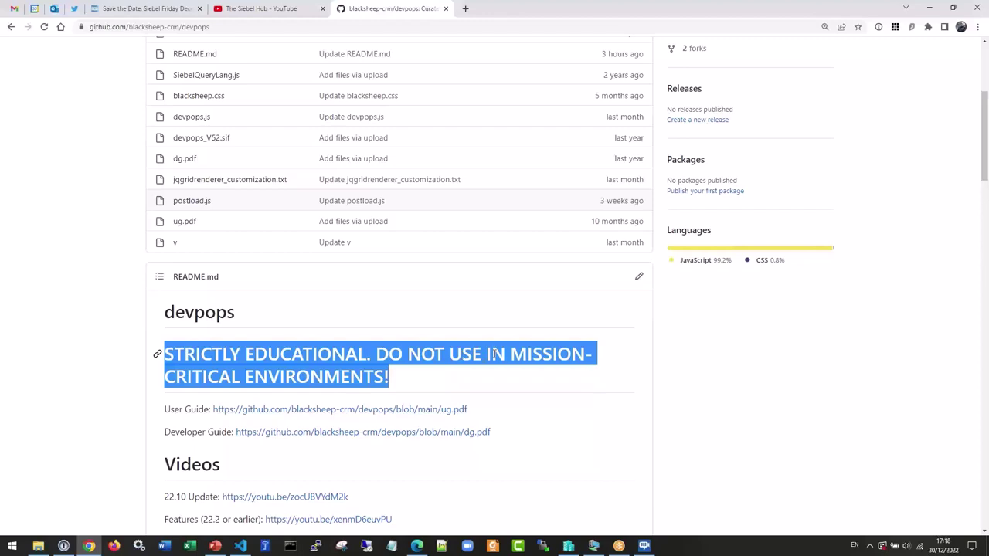
# Read the educational-use warning and the "Planned for 23.1" feature list in the devpops README.
pyautogui.click(402, 379)
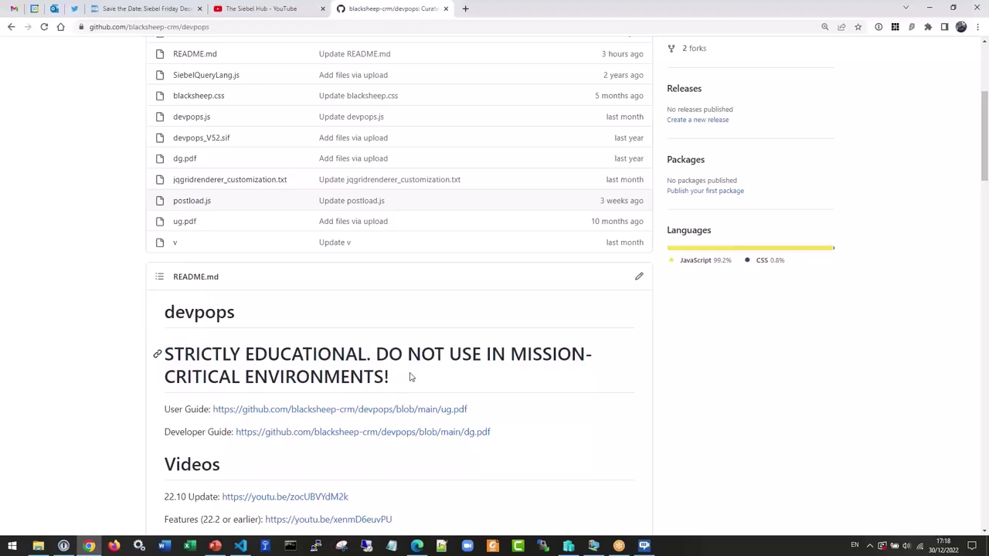
pyautogui.scroll(-1, 410, 377)
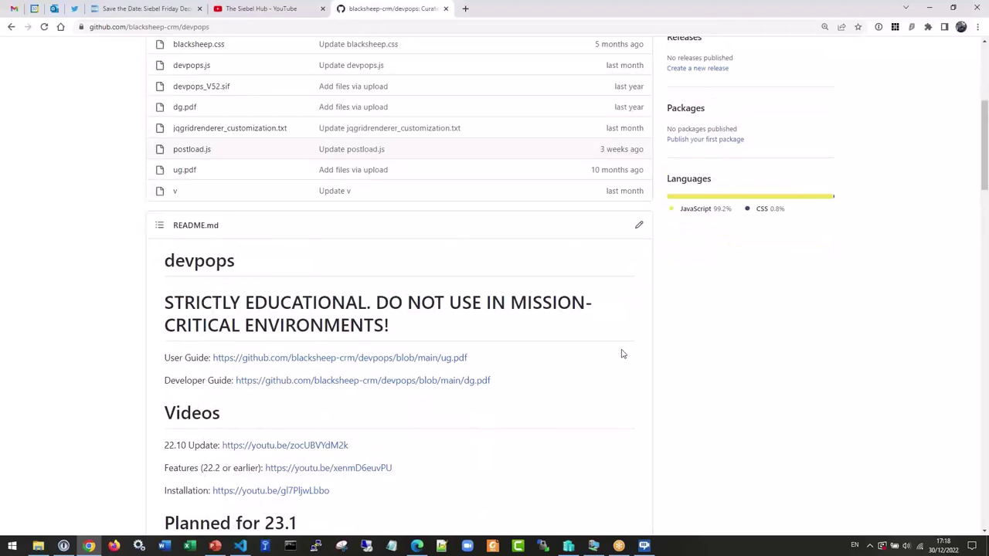
pyautogui.scroll(-5, 623, 354)
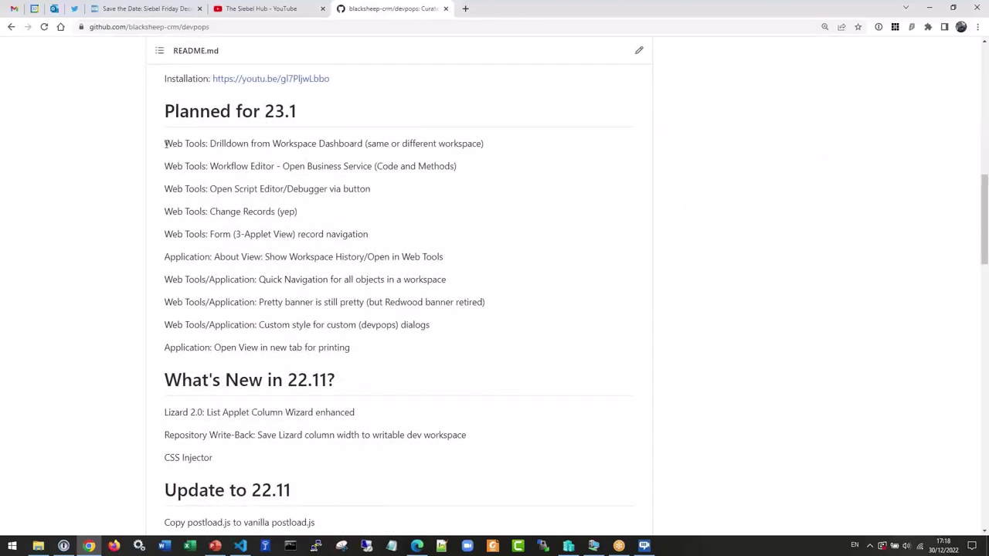
pyautogui.moveTo(167, 144); pyautogui.dragTo(390, 353)
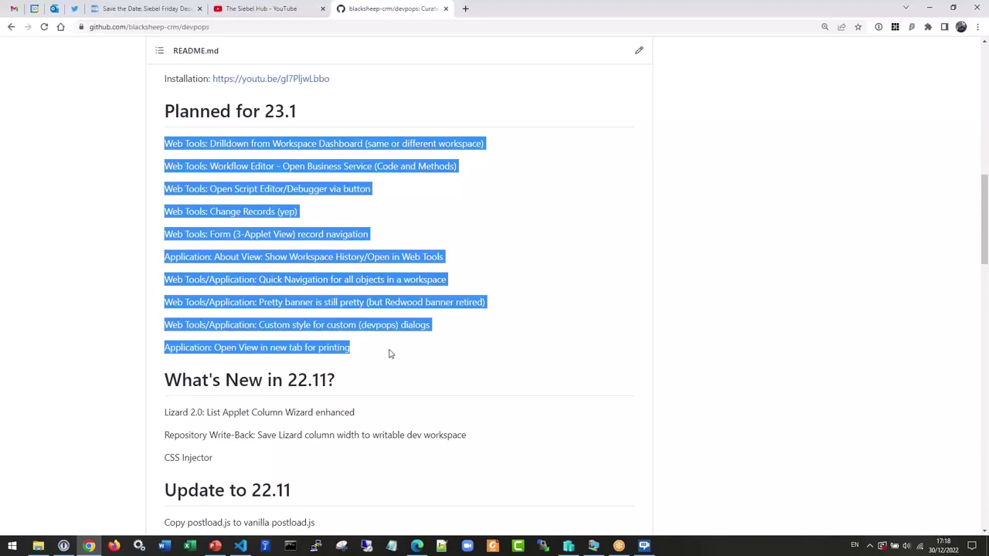
pyautogui.click(390, 353)
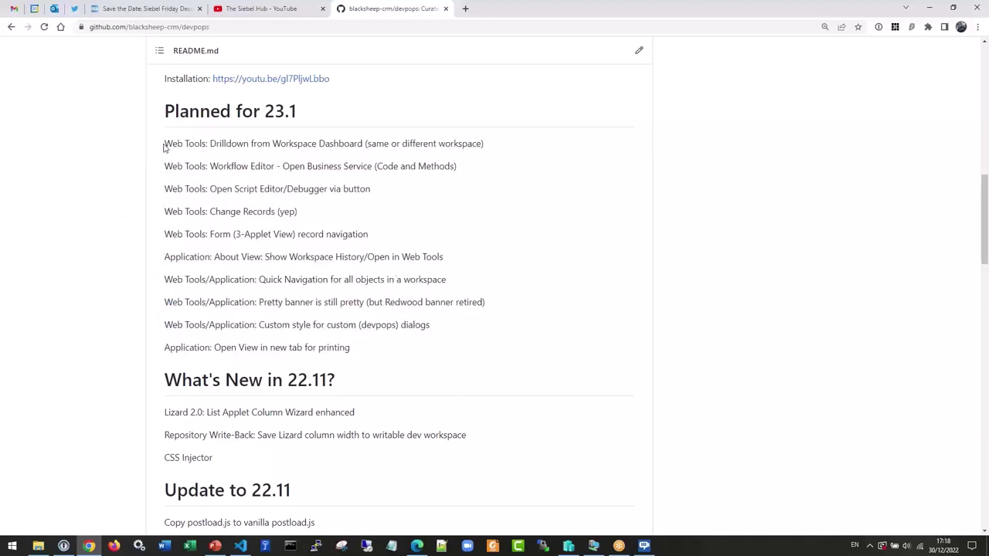
pyautogui.moveTo(166, 145); pyautogui.dragTo(208, 144)
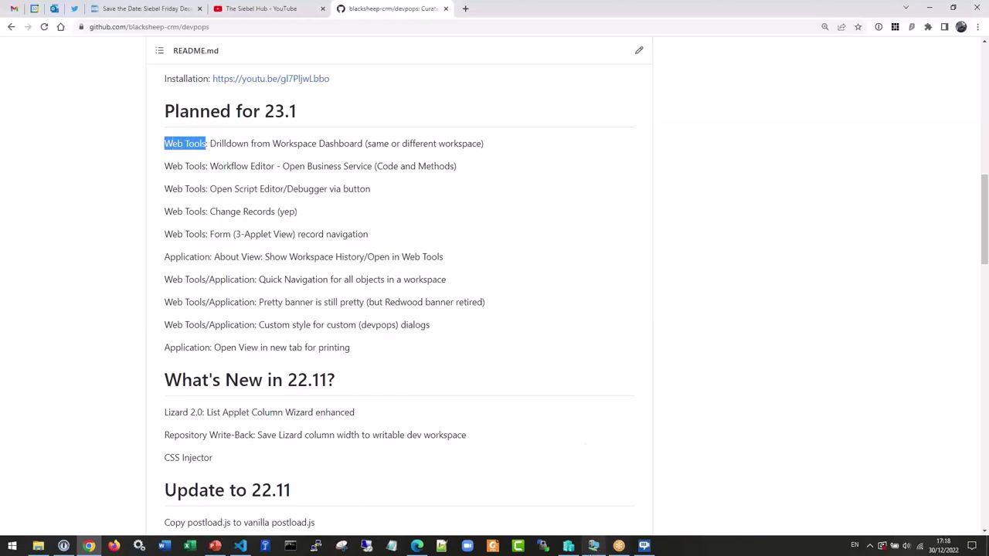
# Switch to the Siebel 2210 VHD virtual machine and show the Web Tools application instead of the account summary.
pyautogui.moveTo(592, 552)
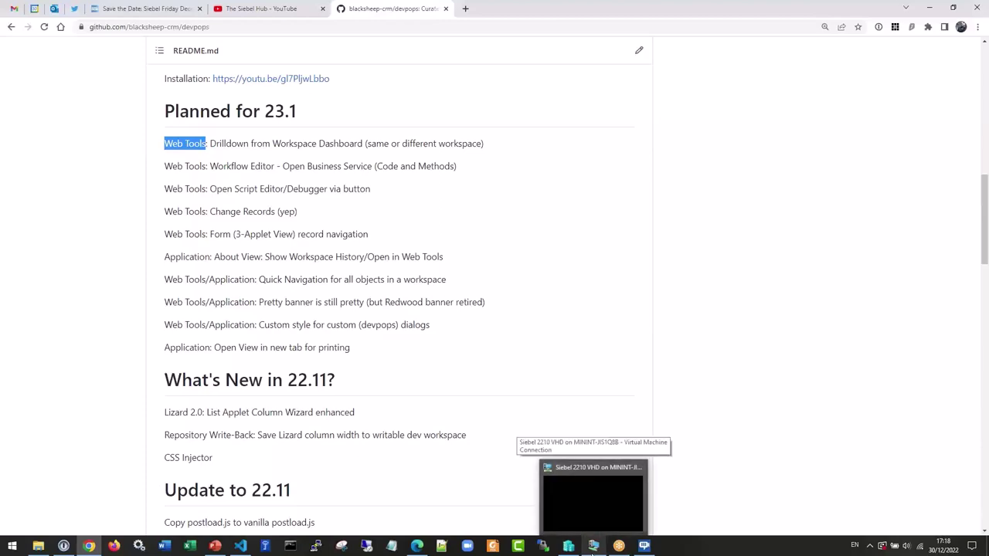
pyautogui.click(592, 549)
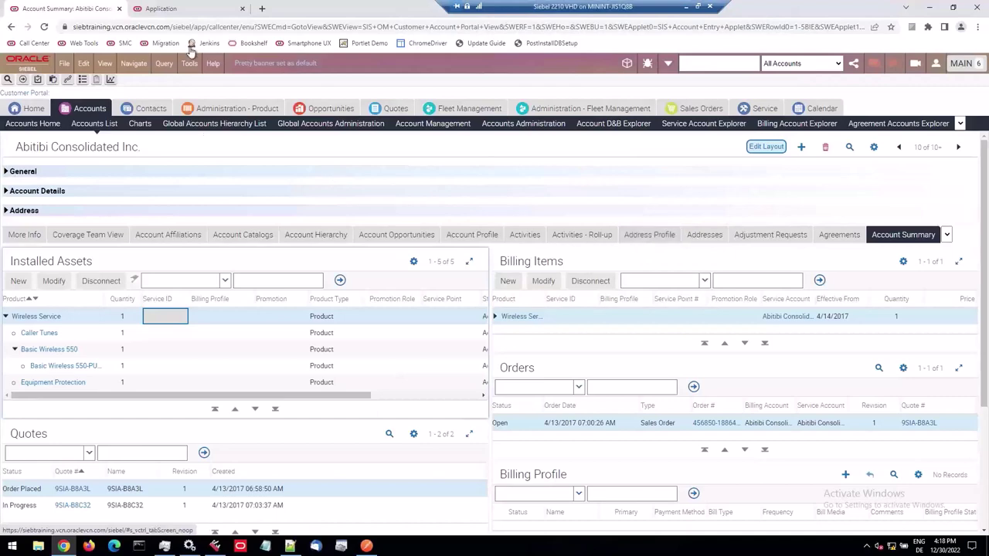
pyautogui.click(199, 12)
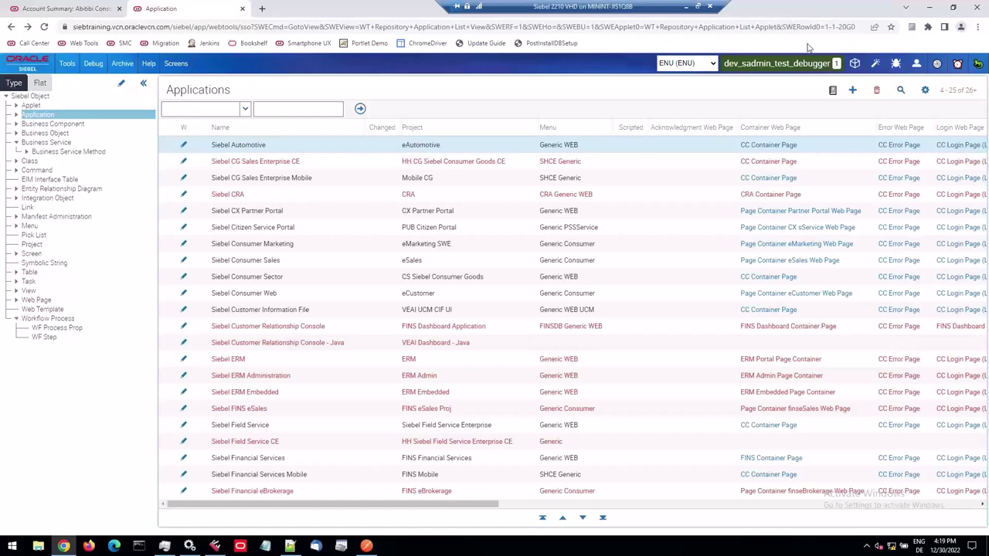
# Open the workspace dashboard and drill down to the Contact List Applet from the MAIN workspace's lizard version.
pyautogui.click(854, 63)
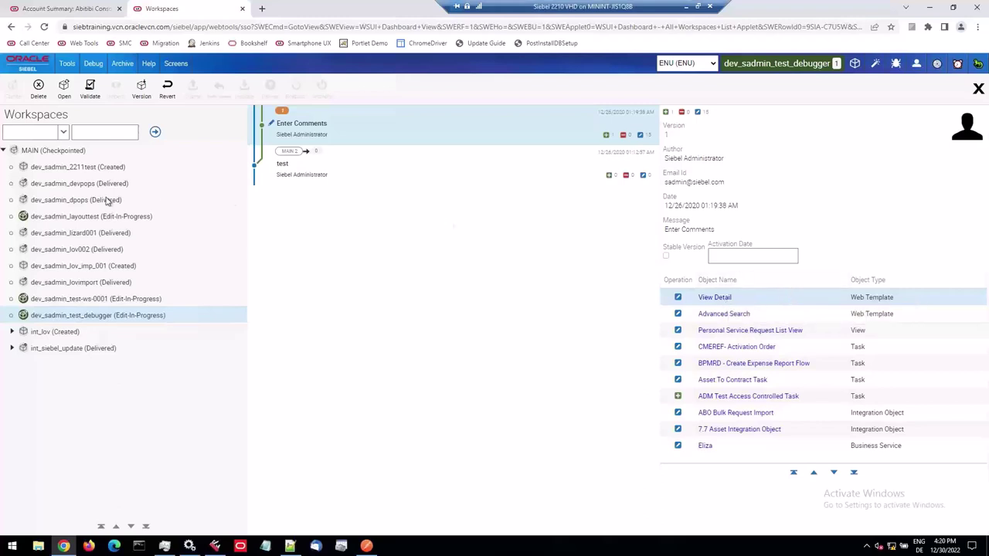
pyautogui.click(95, 151)
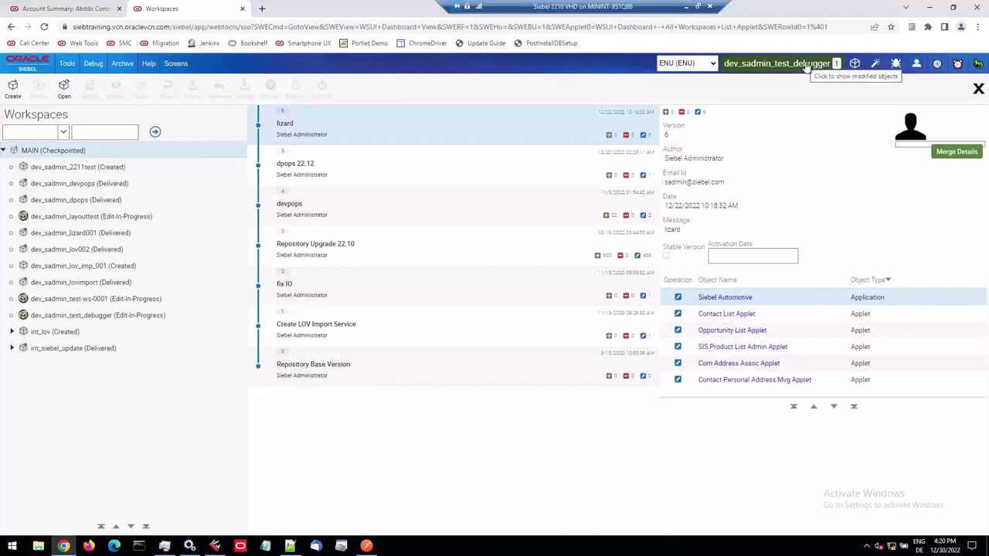
pyautogui.click(743, 315)
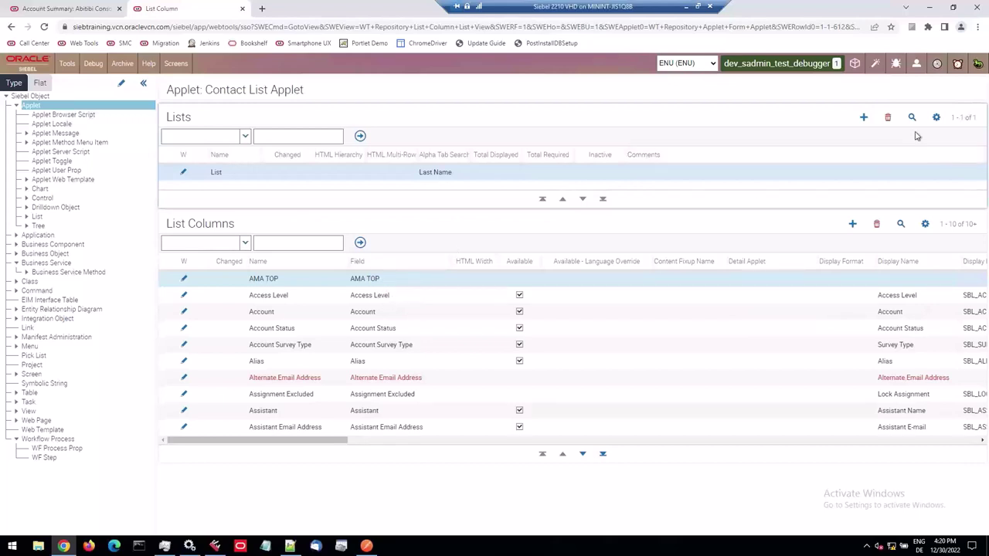
# Return to the workspace dashboard and open the Dynamic Pricing Procedure workflow from MAIN's Repository Upgrade 22.10 version.
pyautogui.click(854, 63)
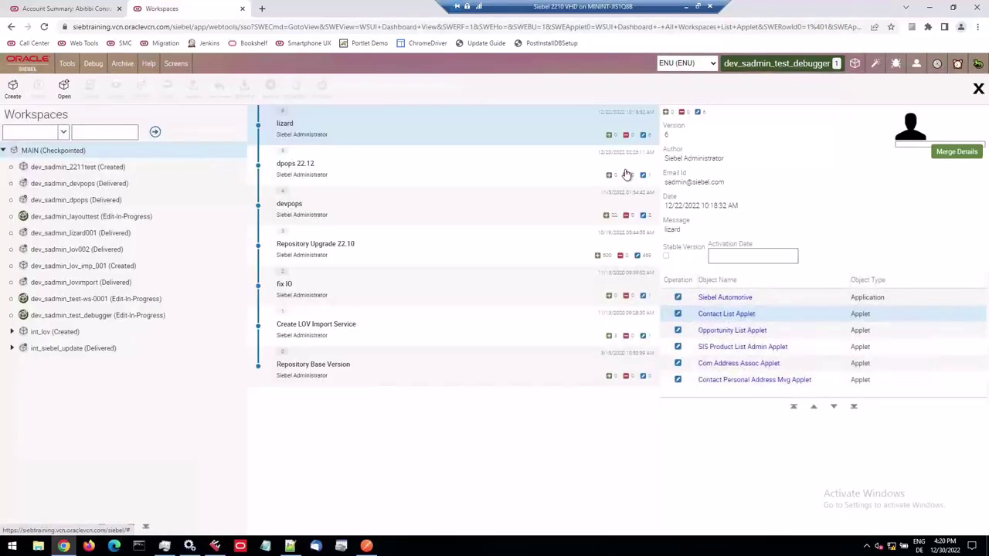
pyautogui.click(369, 245)
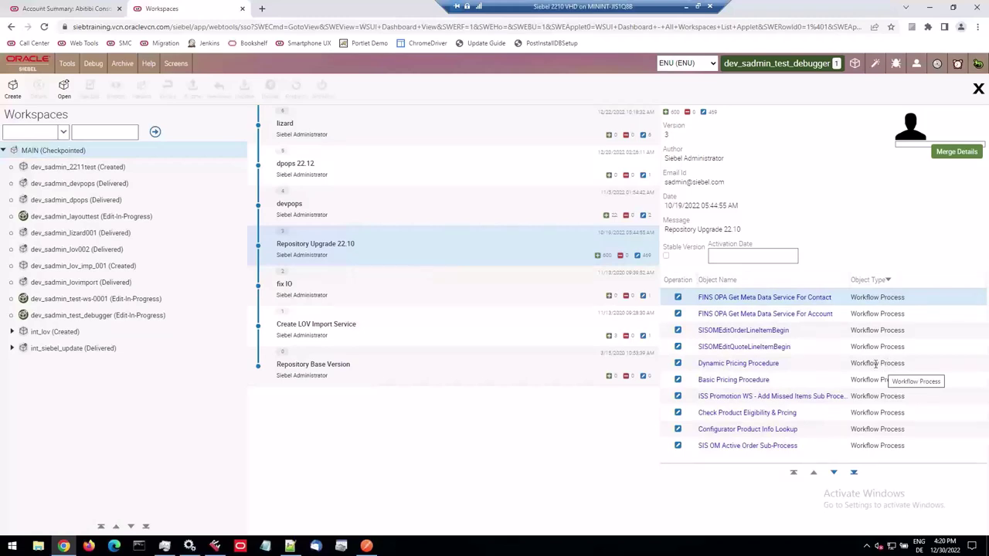
pyautogui.click(764, 368)
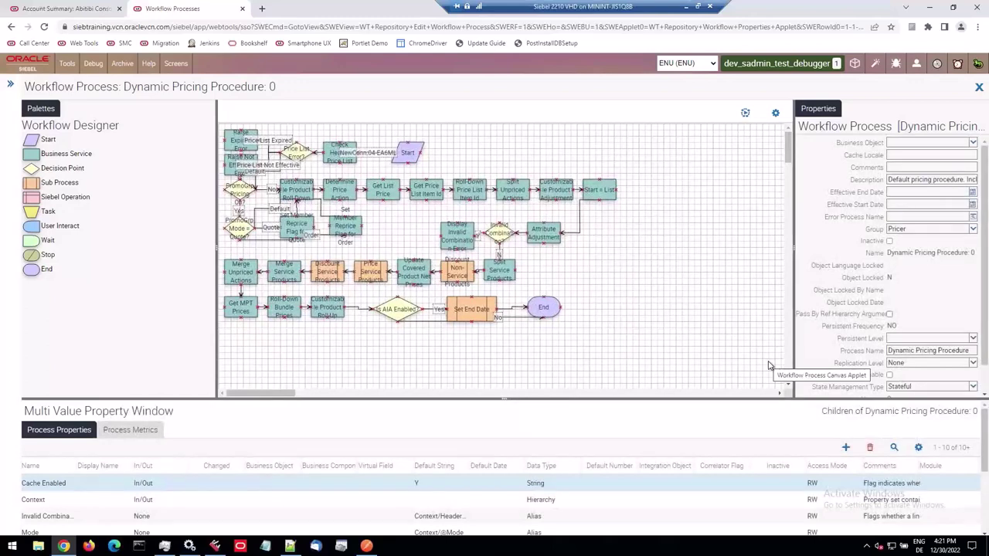
# Leave the workflow editor and bring up the workspace selection for Dynamic Pricing Procedure from the workspace dashboard.
pyautogui.click(979, 88)
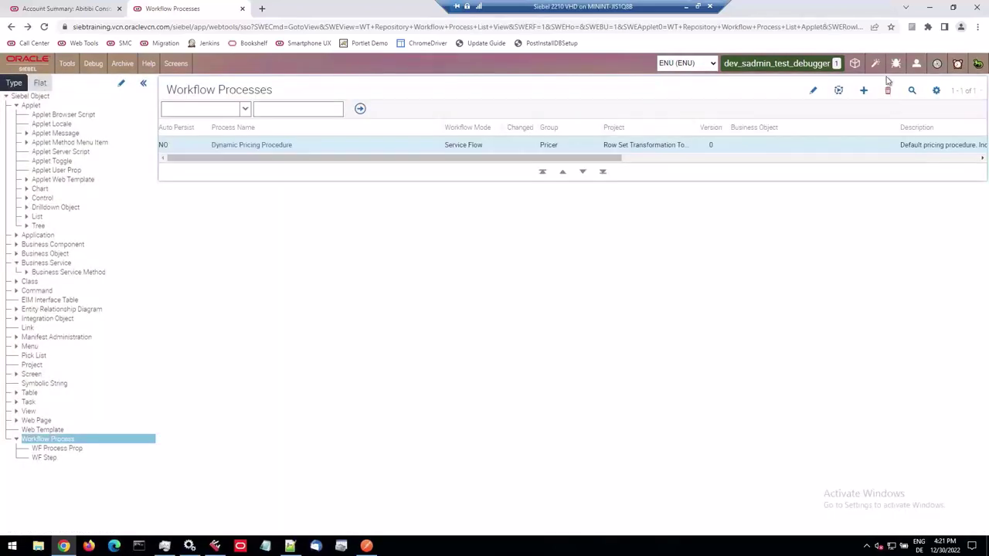
pyautogui.click(855, 64)
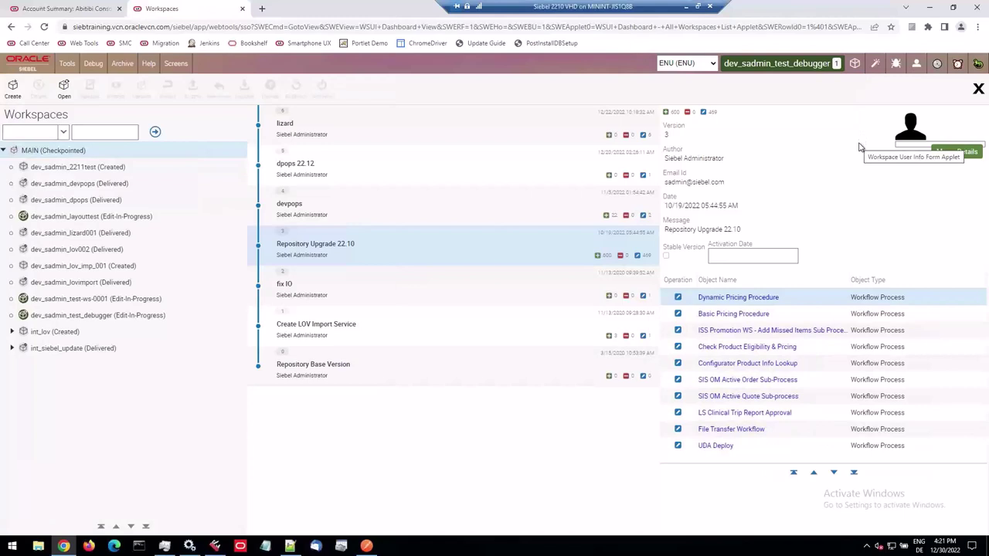
pyautogui.click(741, 300)
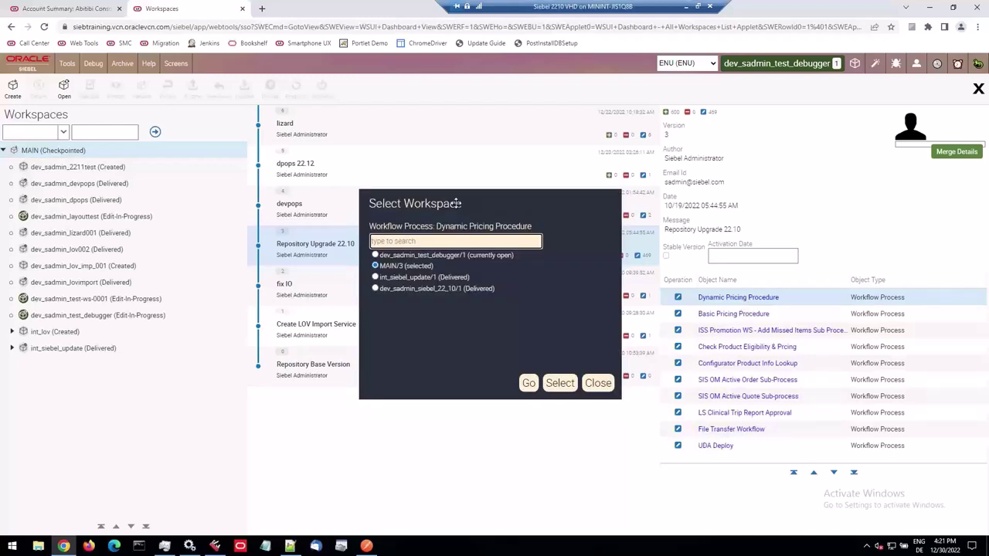
# Filter the workspace choices for Dynamic Pricing Procedure by 2 and clear the filter again.
pyautogui.click(437, 241)
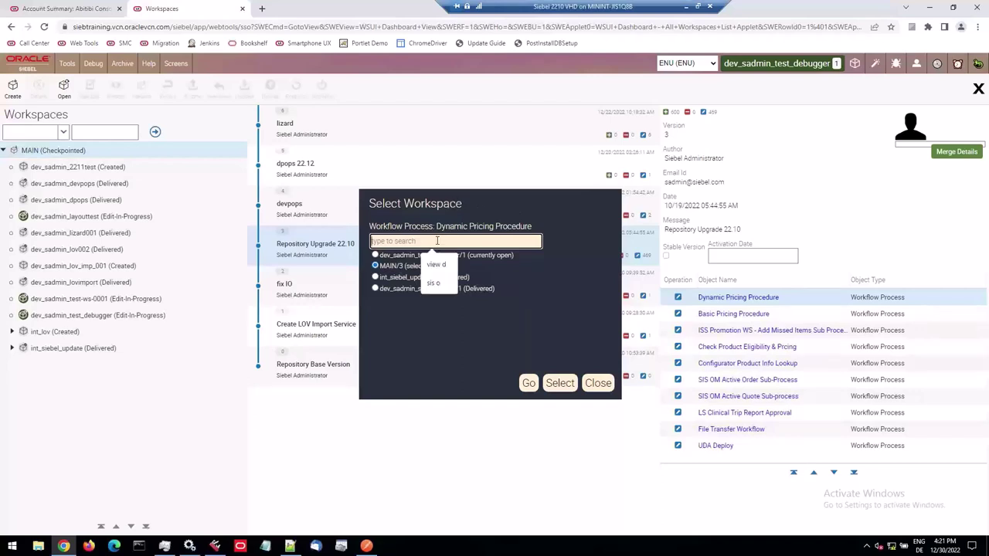
pyautogui.write('22')
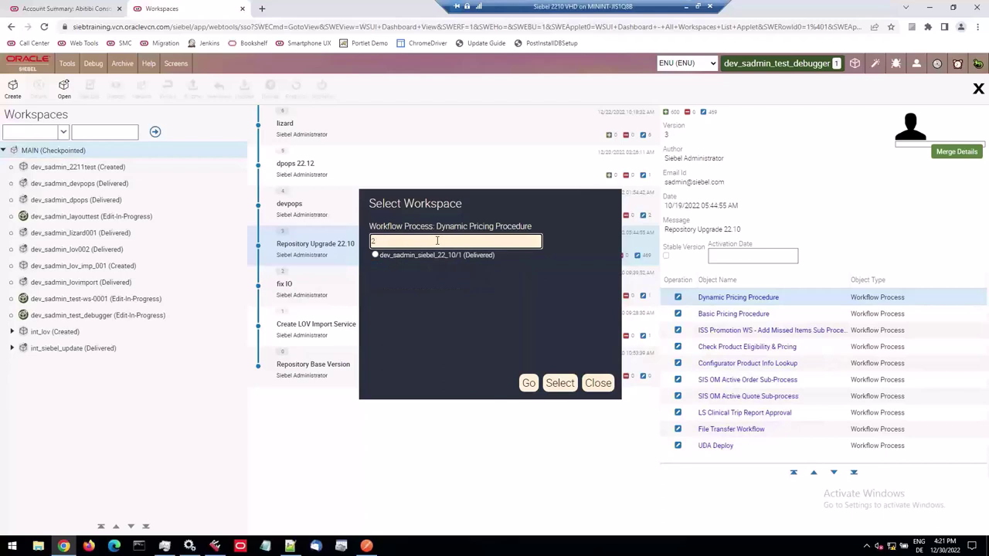
pyautogui.press('BackSpace')
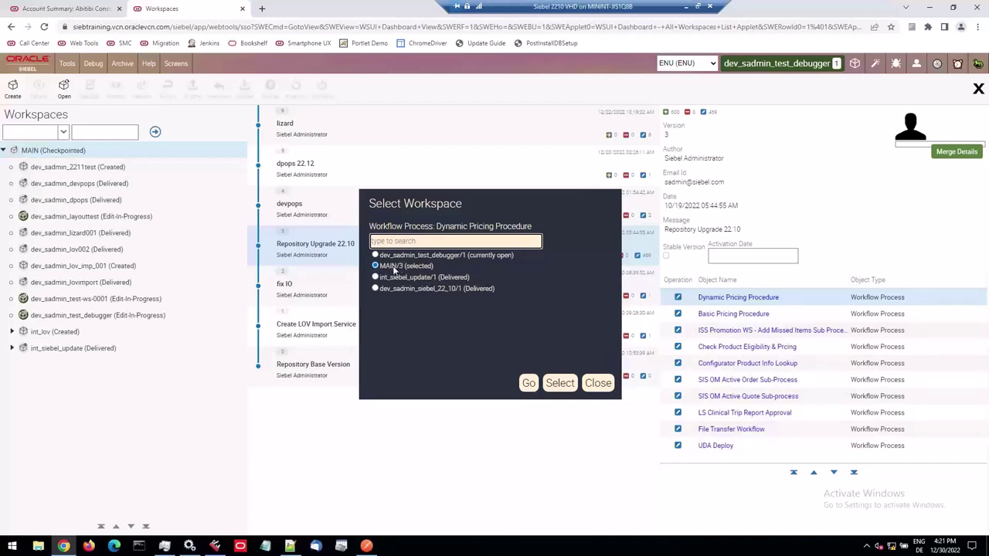
# Select workspace dev_sadmin_siebel_22_10/1 for Dynamic Pricing Procedure and open the workflow in that workspace.
pyautogui.click(417, 289)
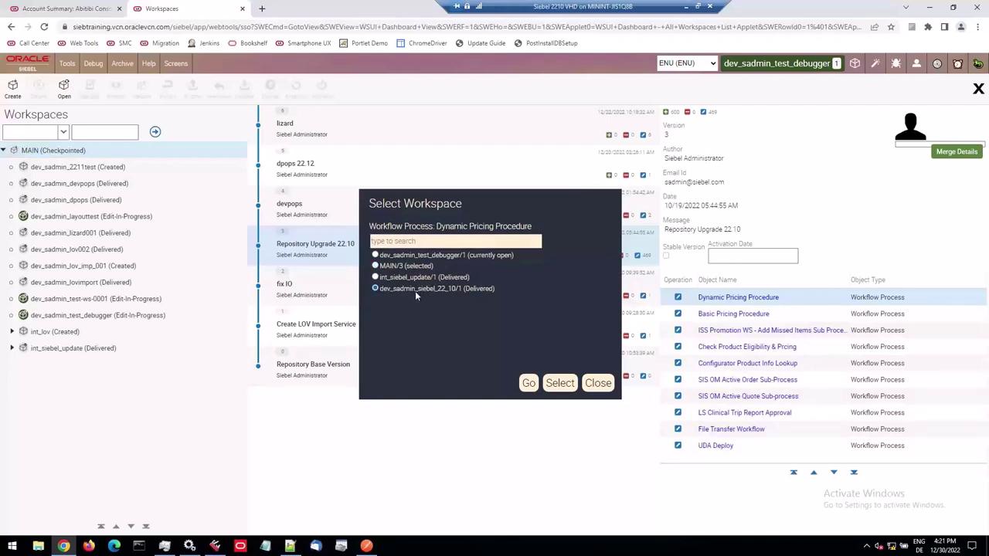
pyautogui.click(561, 389)
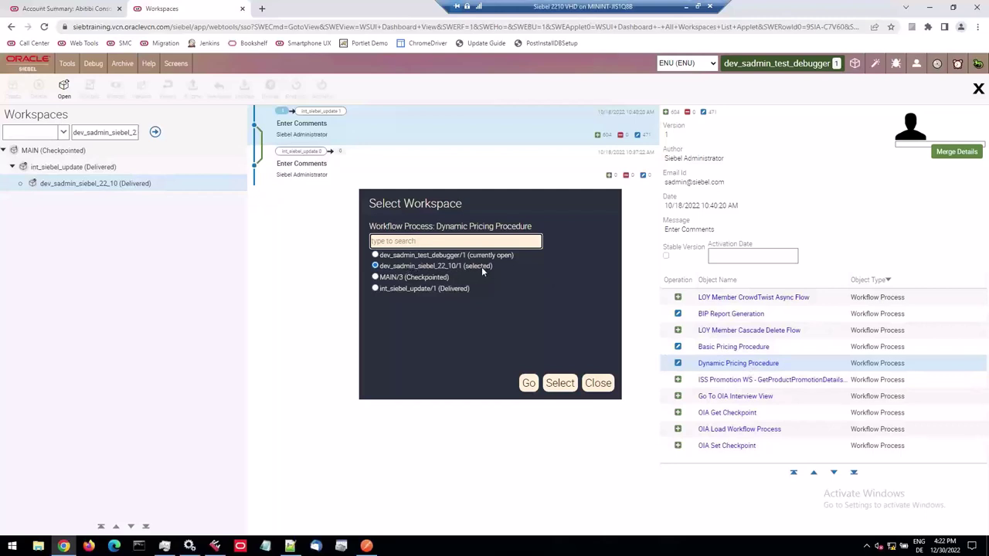
pyautogui.click(416, 279)
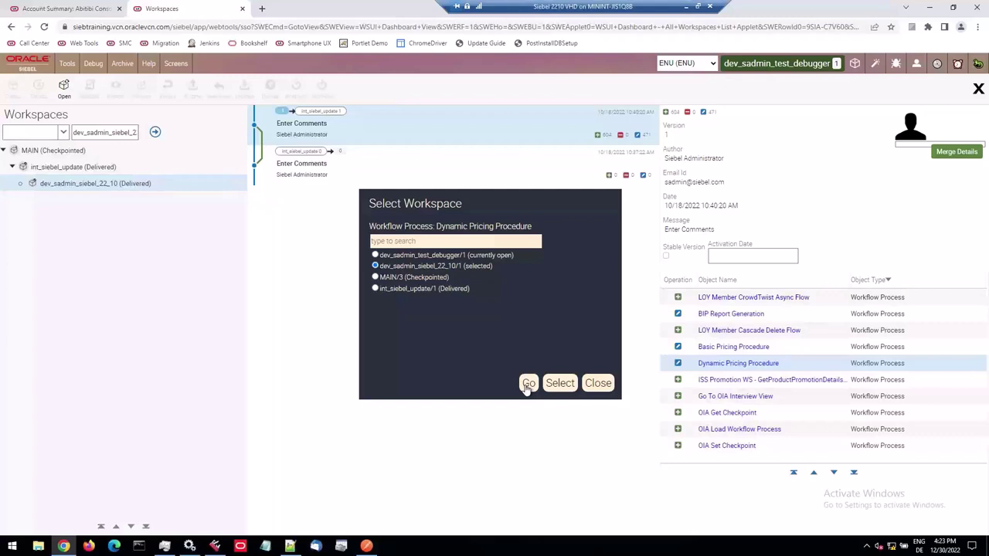
pyautogui.click(528, 384)
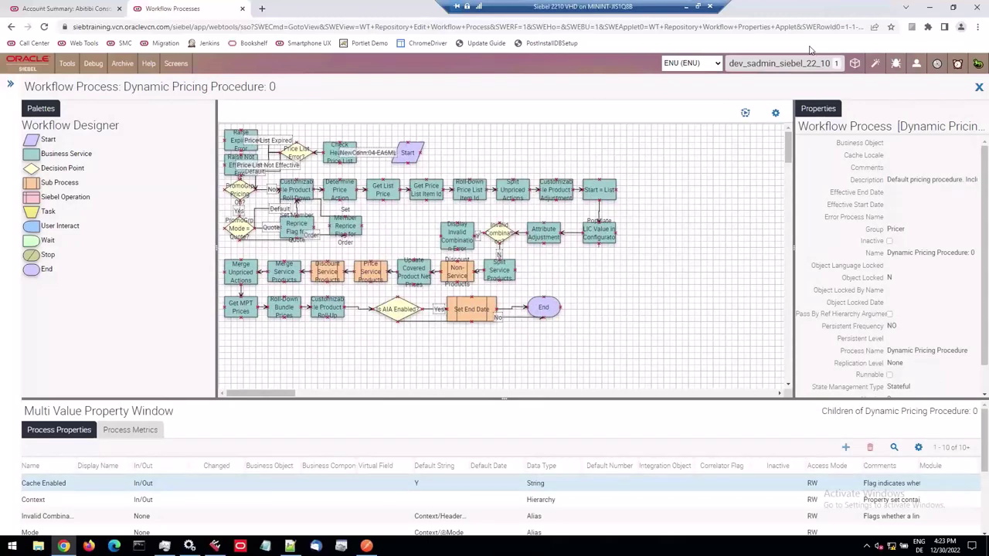
# In the workspace dashboard, select MAIN's Repository Upgrade 22.10 version and sort its changed objects ascending by object type.
pyautogui.click(855, 65)
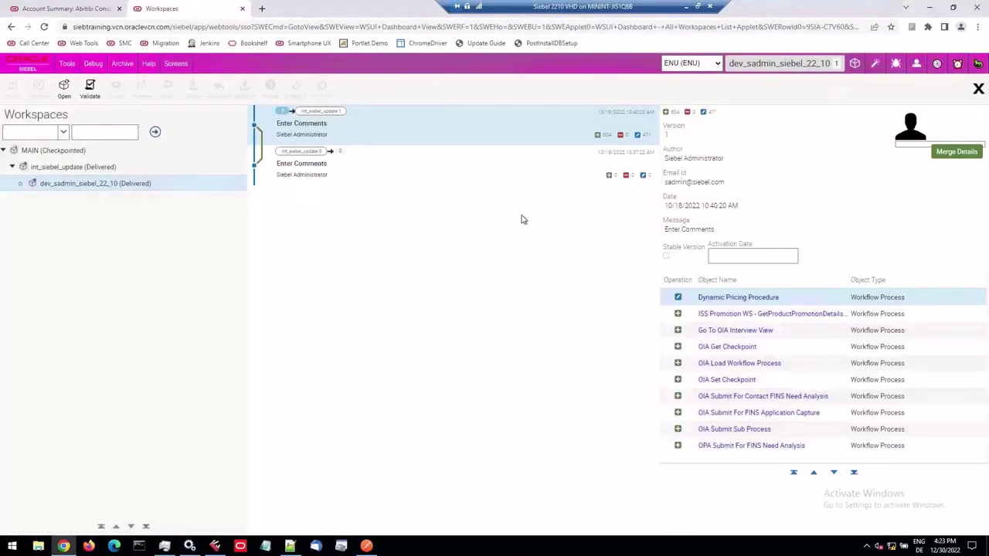
pyautogui.click(63, 150)
pyautogui.click(340, 247)
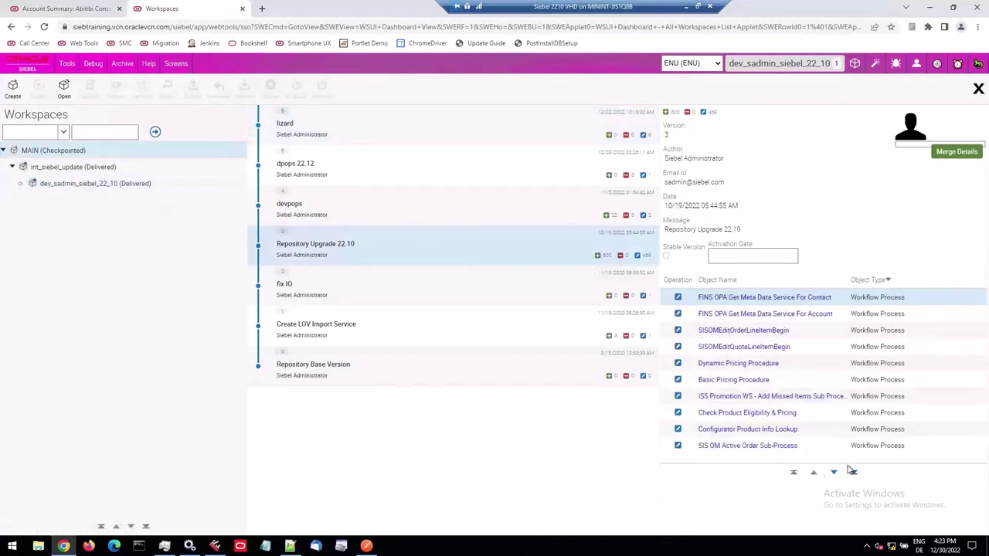
pyautogui.click(884, 291)
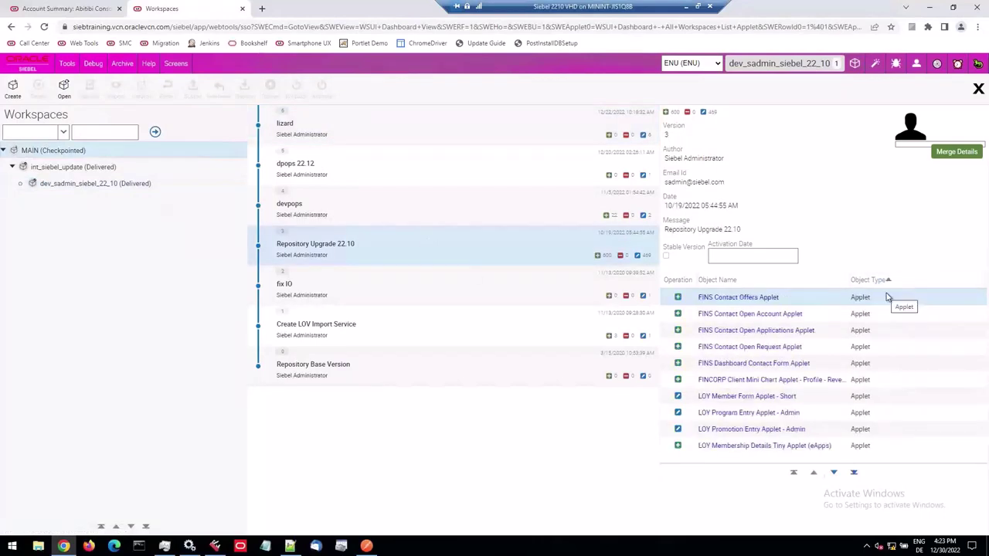
# Open the FINS Contact Offers Applet in the MAIN/3 workspace version.
pyautogui.click(763, 298)
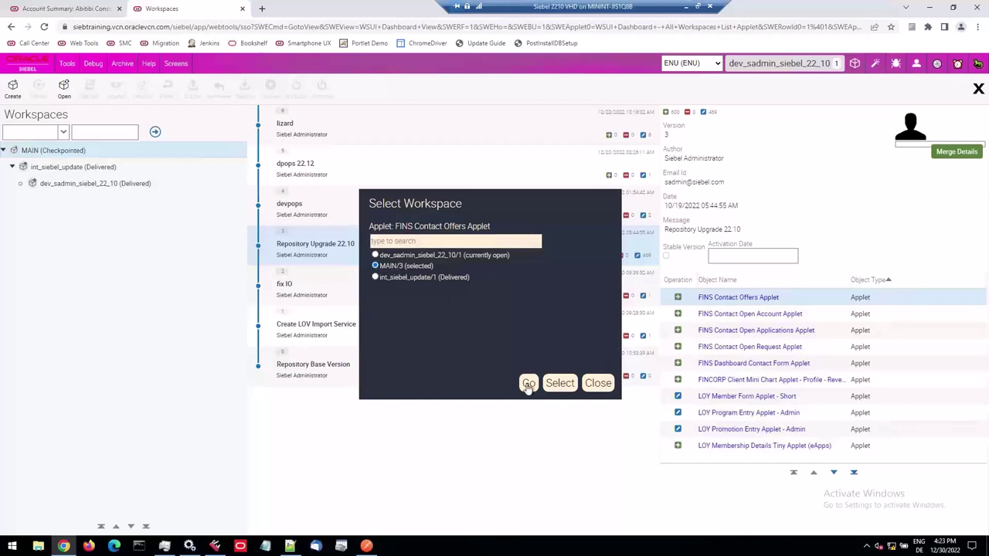
pyautogui.click(529, 384)
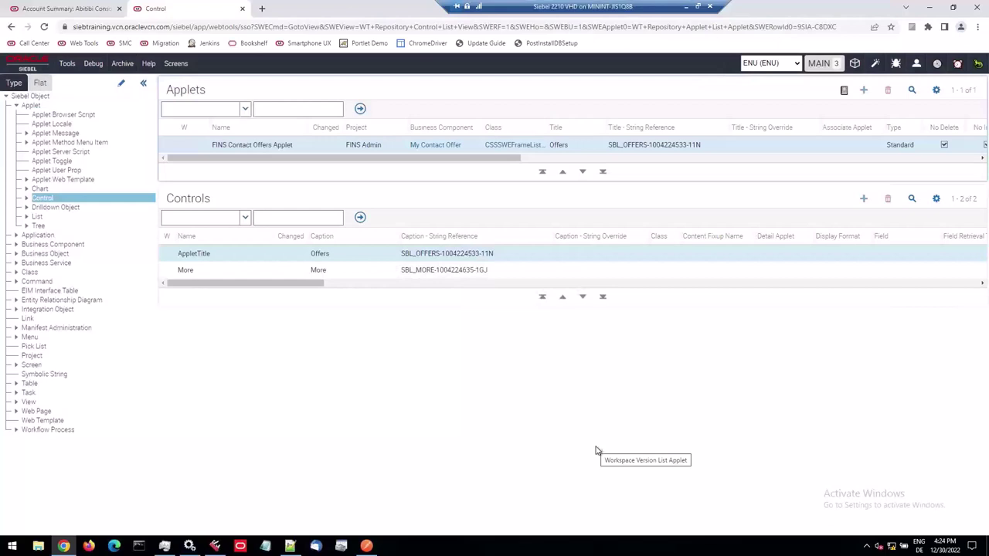
pyautogui.click(412, 202)
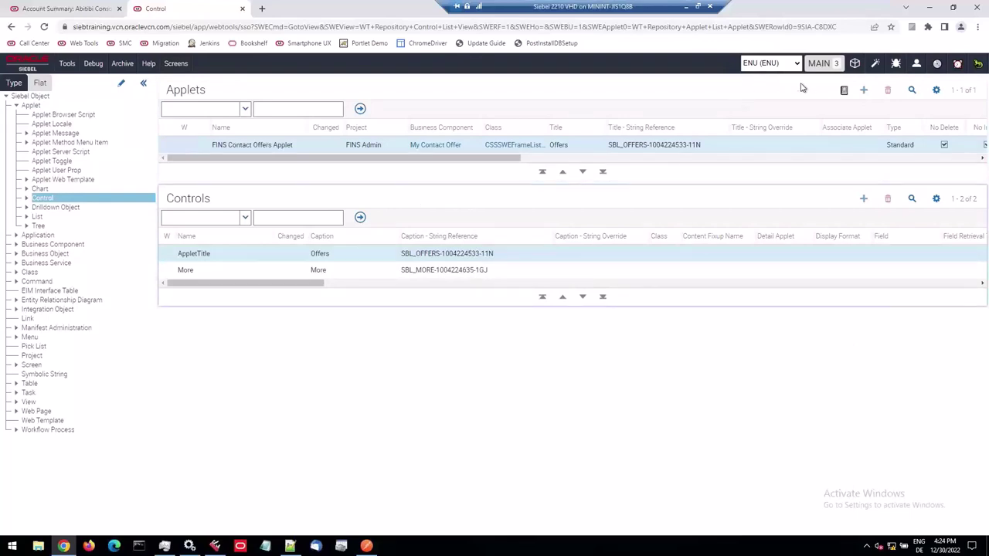
# Return to the workspace dashboard and select the Opportunity List Applet row in MAIN's lizard version.
pyautogui.click(854, 63)
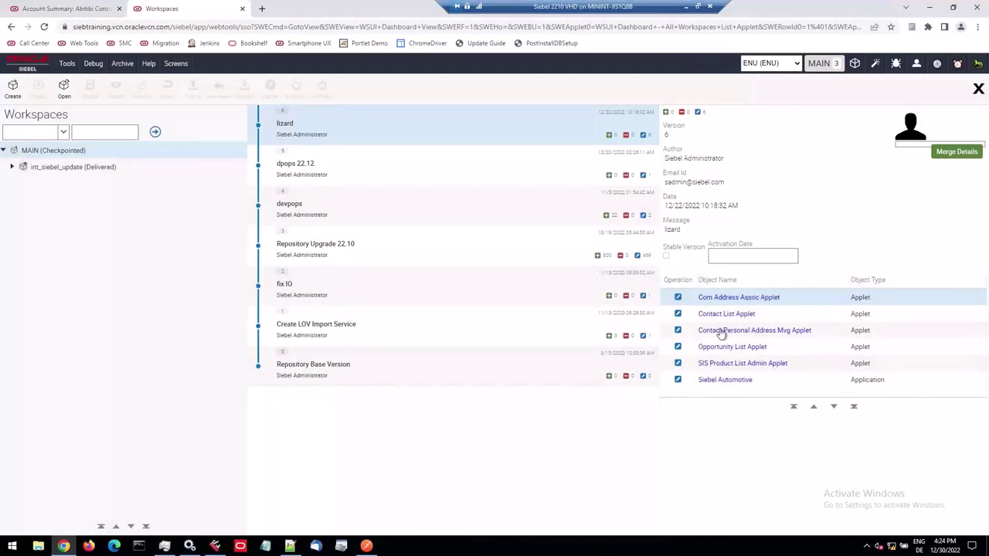
pyautogui.click(883, 336)
pyautogui.click(886, 353)
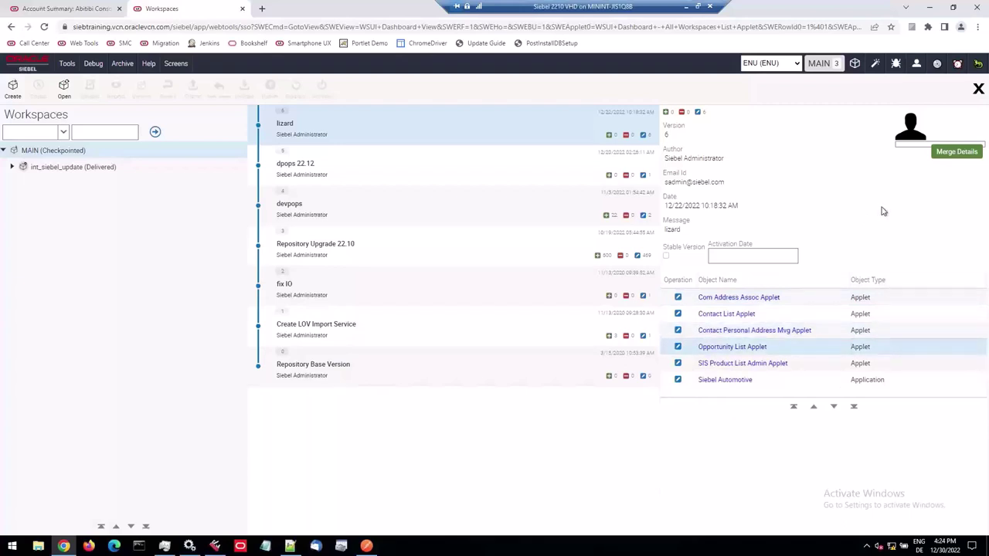
# Show the modified objects of workspace MAIN/3 and look through the list of changed applets.
pyautogui.click(818, 65)
pyautogui.click(824, 65)
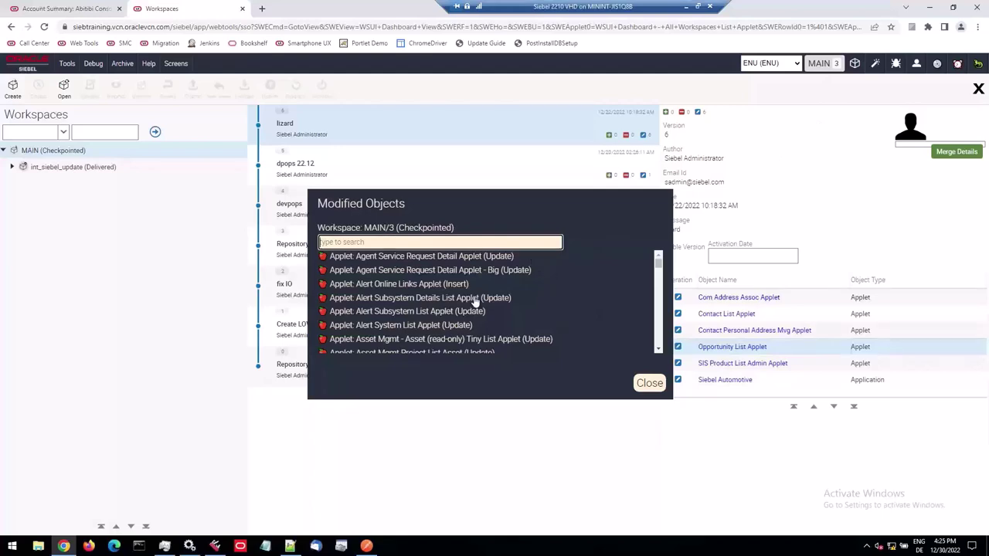
pyautogui.scroll(-15, 475, 301)
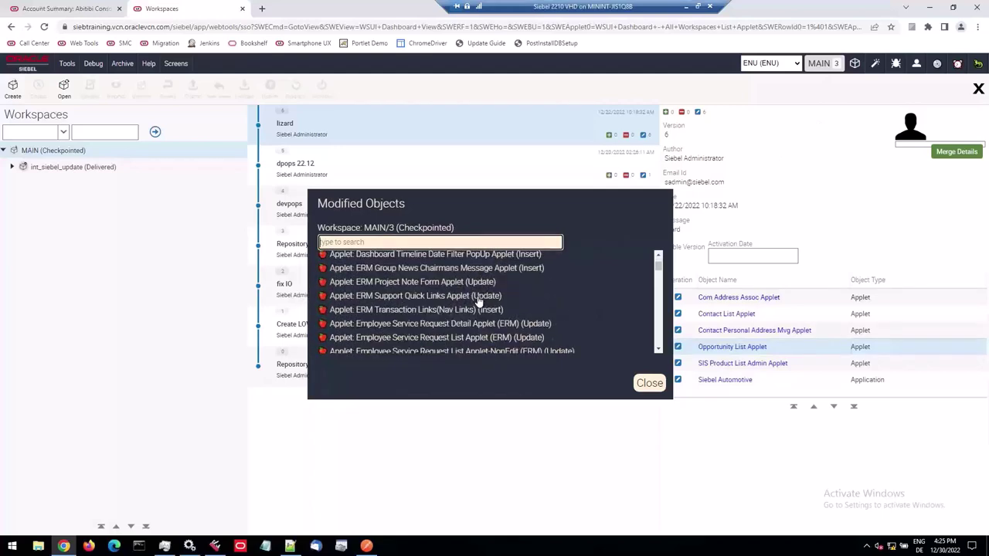
# Filter the modified objects of workspace MAIN/3 for "sis om", and close the list and the workspace dashboard.
pyautogui.scroll(-8, 477, 301)
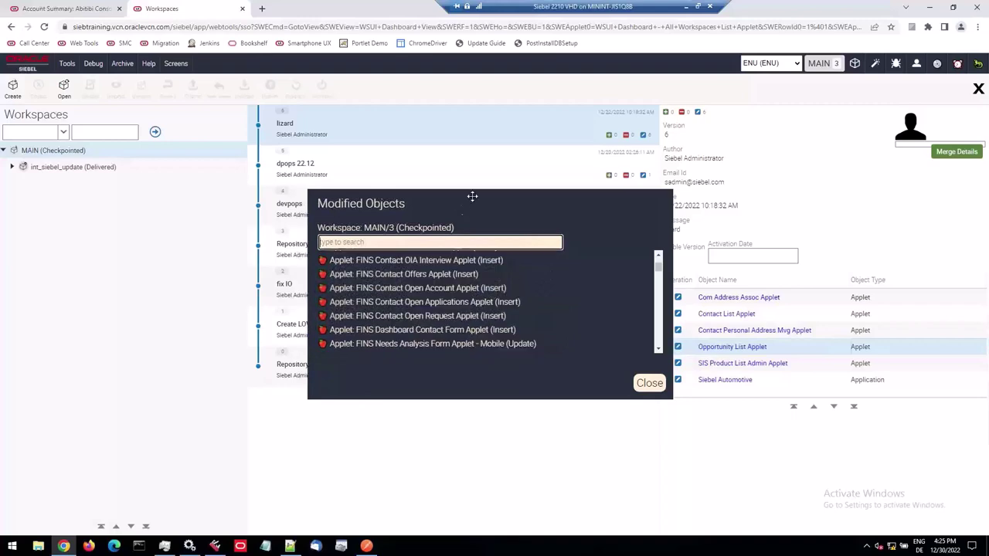
pyautogui.moveTo(657, 265)
pyautogui.mouseDown()
pyautogui.moveTo(666, 353)
pyautogui.moveTo(656, 263)
pyautogui.mouseUp()
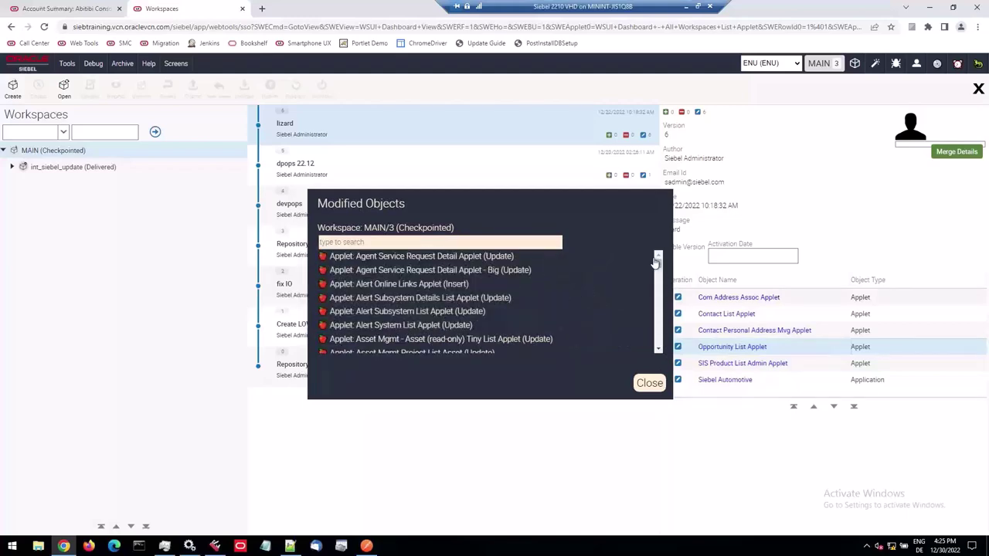
pyautogui.scroll(-5, 503, 272)
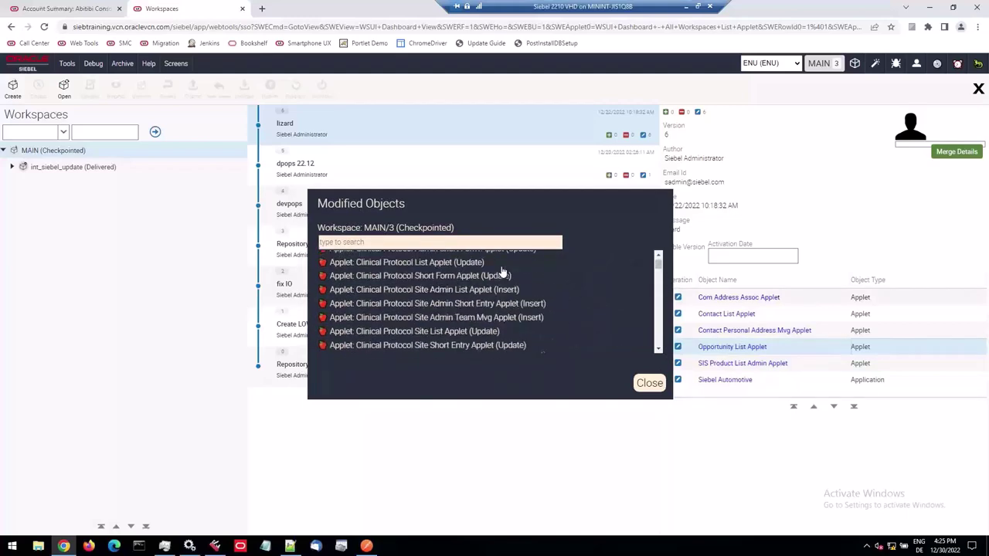
pyautogui.scroll(-4, 502, 271)
pyautogui.scroll(3, 495, 278)
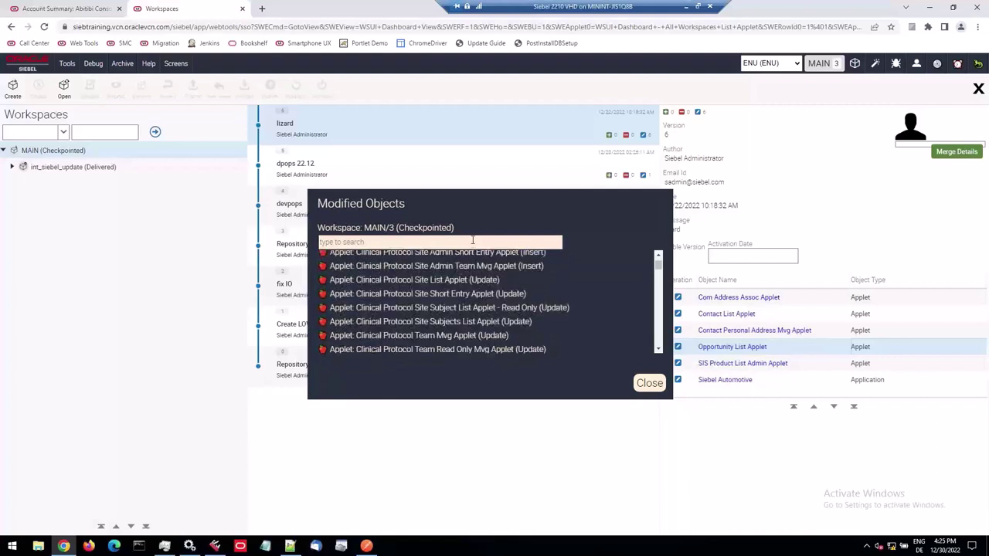
pyautogui.click(472, 242)
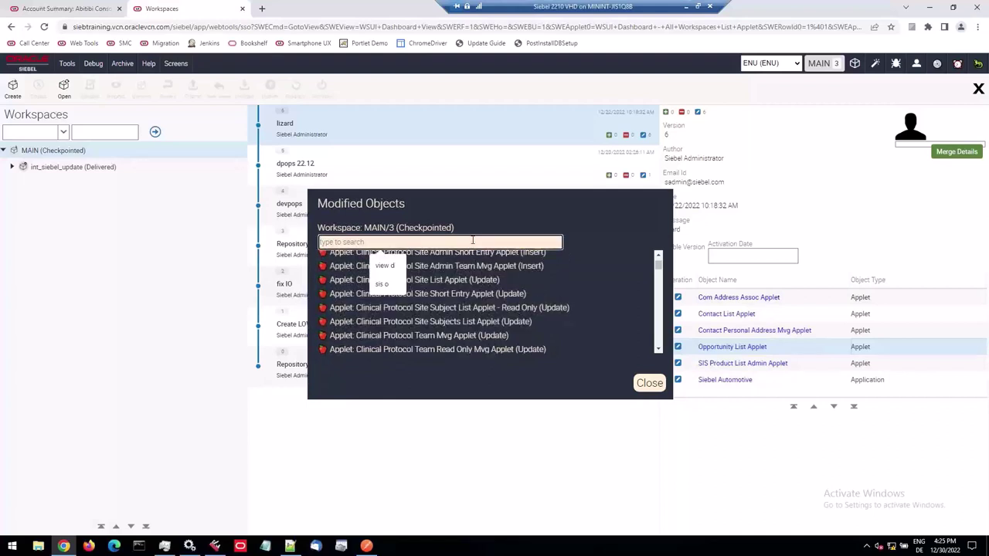
pyautogui.write('SIS om')
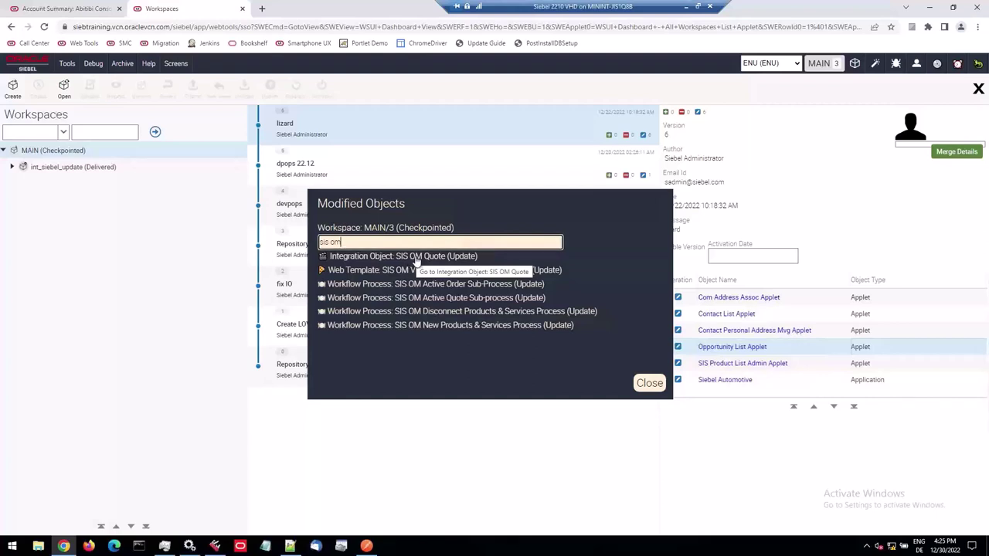
pyautogui.click(649, 383)
pyautogui.click(978, 89)
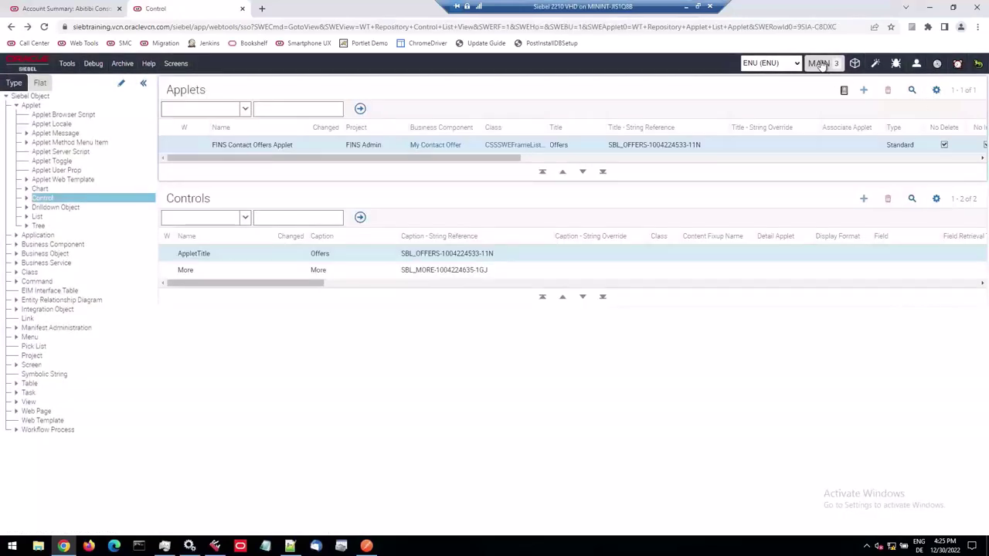
# From MAIN/3's modified objects, filtered for "sis om", open the web template SIS OM View Detail 2 (Parent with Pointer).
pyautogui.click(821, 65)
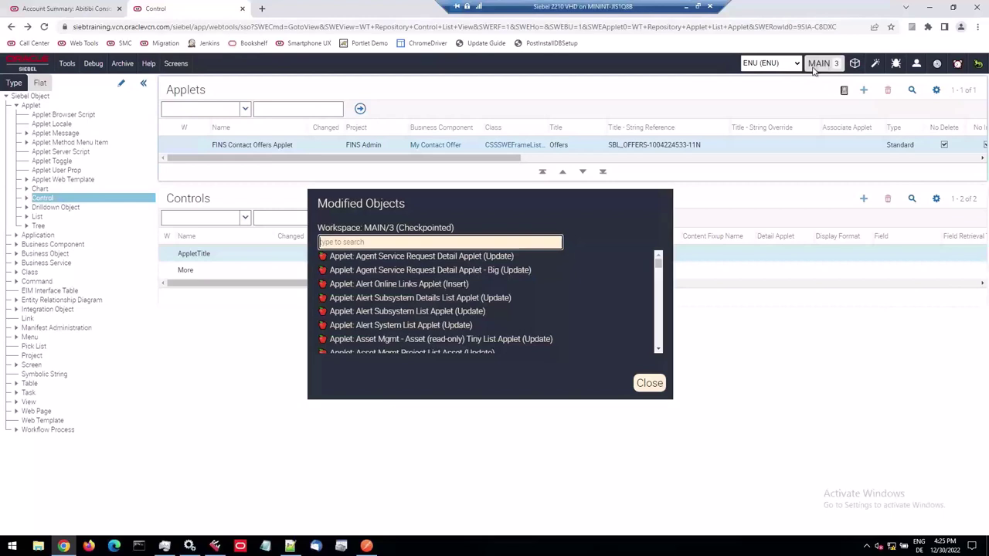
pyautogui.click(442, 241)
pyautogui.write('sis om')
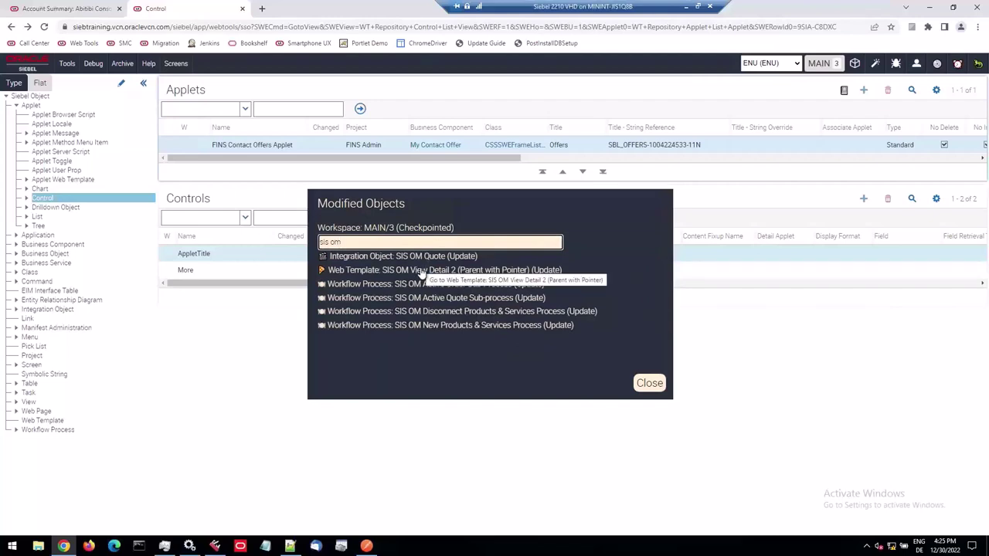
pyautogui.click(422, 271)
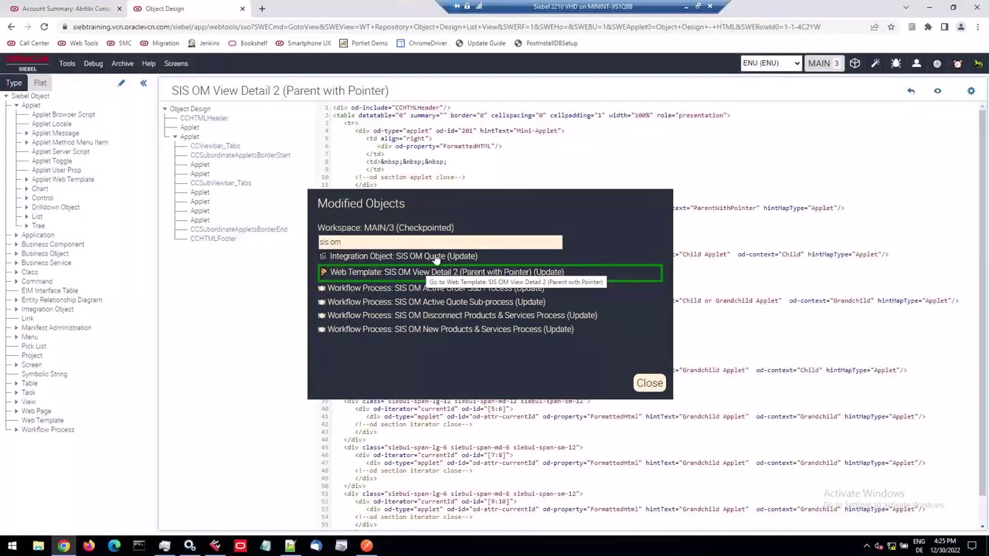
# Move the Modified Objects dialog off the code, clear its filter and open the link LOY Member Contact/Service Request (eService).
pyautogui.moveTo(457, 200); pyautogui.dragTo(151, 330)
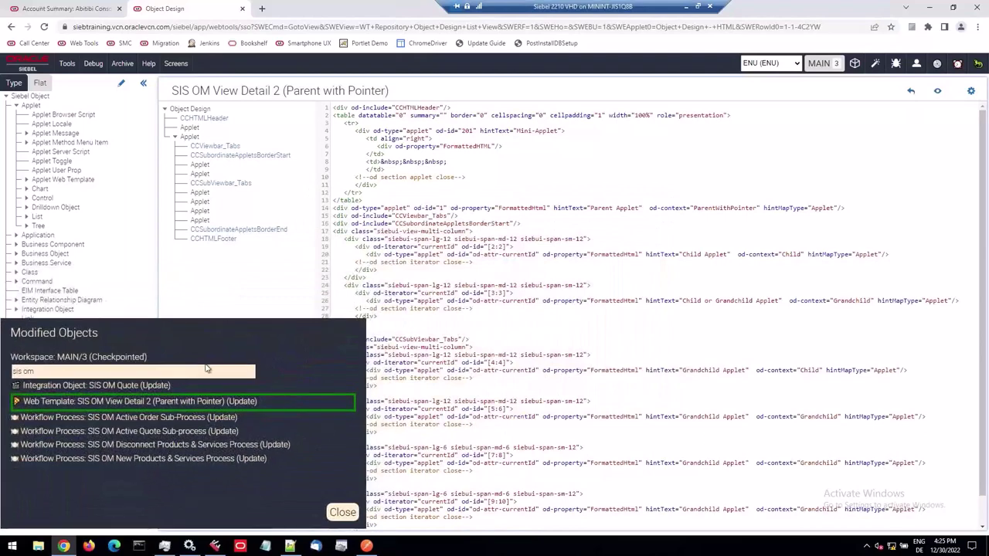
pyautogui.click(126, 374)
pyautogui.press('BackSpace')
pyautogui.press('BackSpace')
pyautogui.press('BackSpace')
pyautogui.press('BackSpace')
pyautogui.press('BackSpace')
pyautogui.press('BackSpace')
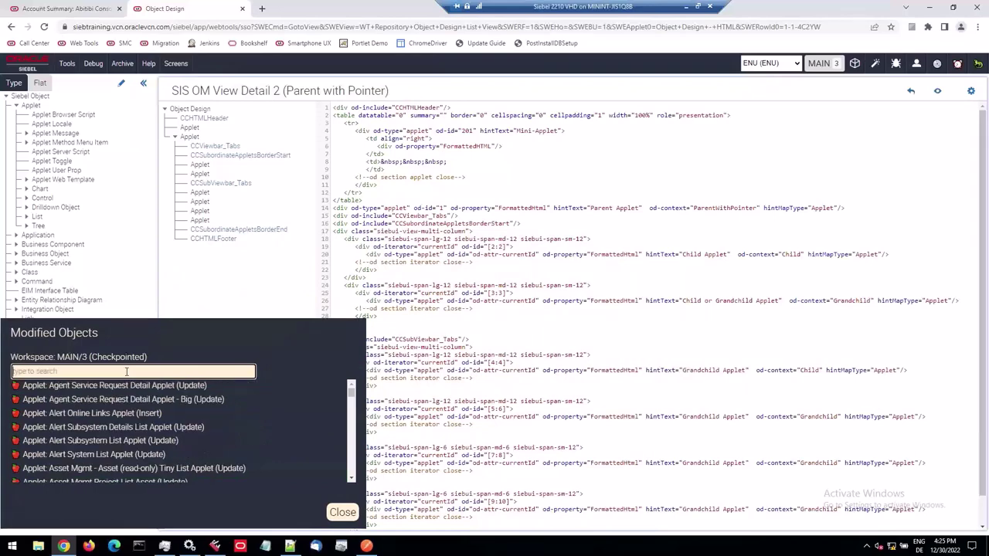
pyautogui.scroll(-10, 353, 435)
pyautogui.scroll(-15, 353, 435)
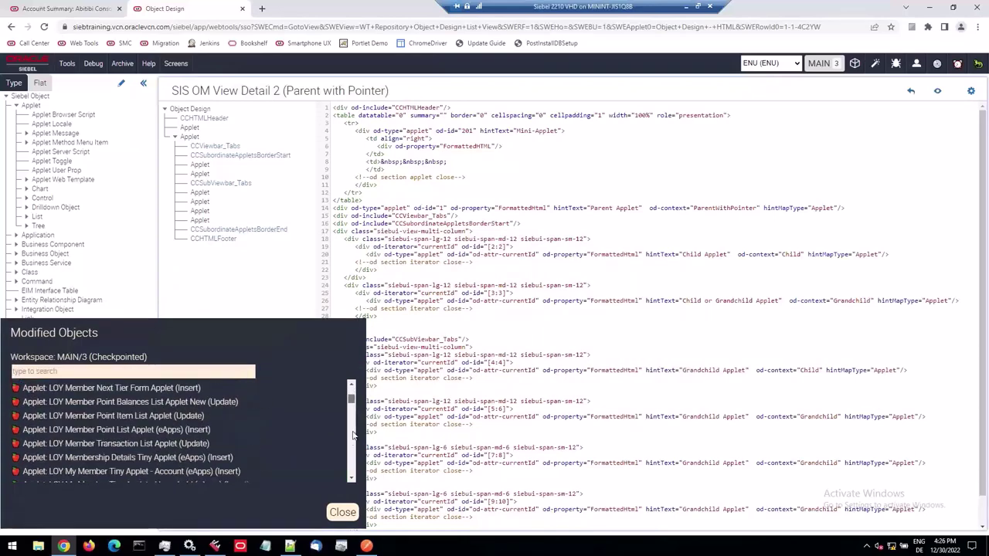
pyautogui.scroll(-10, 353, 435)
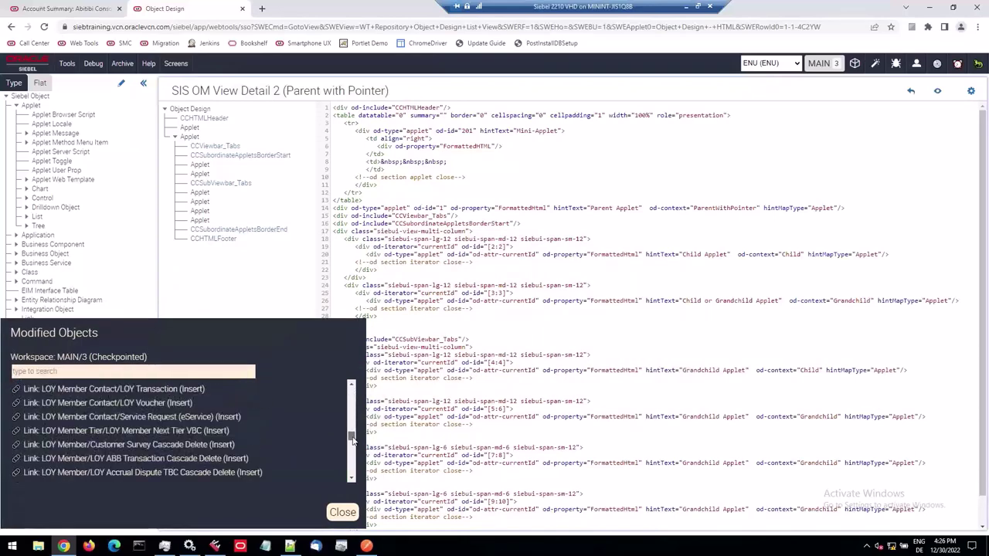
pyautogui.click(128, 416)
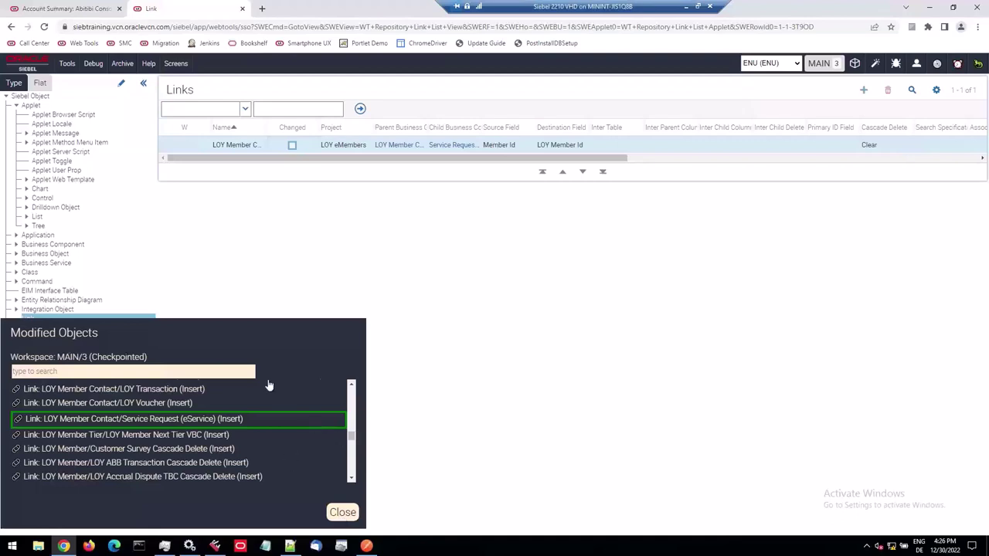
# Filter the modified objects for "dy", open the Dynamic Pricing Procedure workflow process, and close the list and the workflow designer.
pyautogui.click(215, 371)
pyautogui.write('dy')
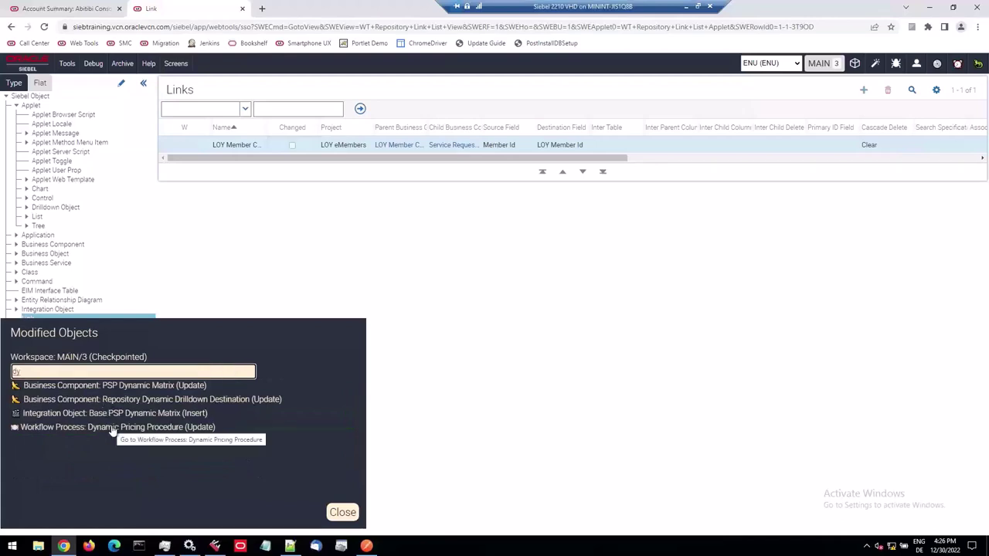
pyautogui.click(112, 428)
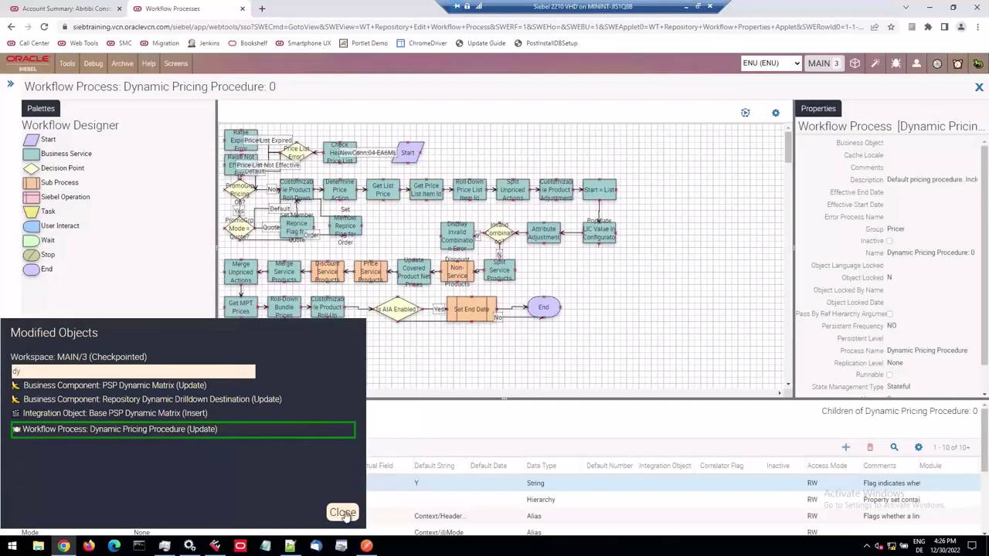
pyautogui.click(343, 513)
pyautogui.click(979, 87)
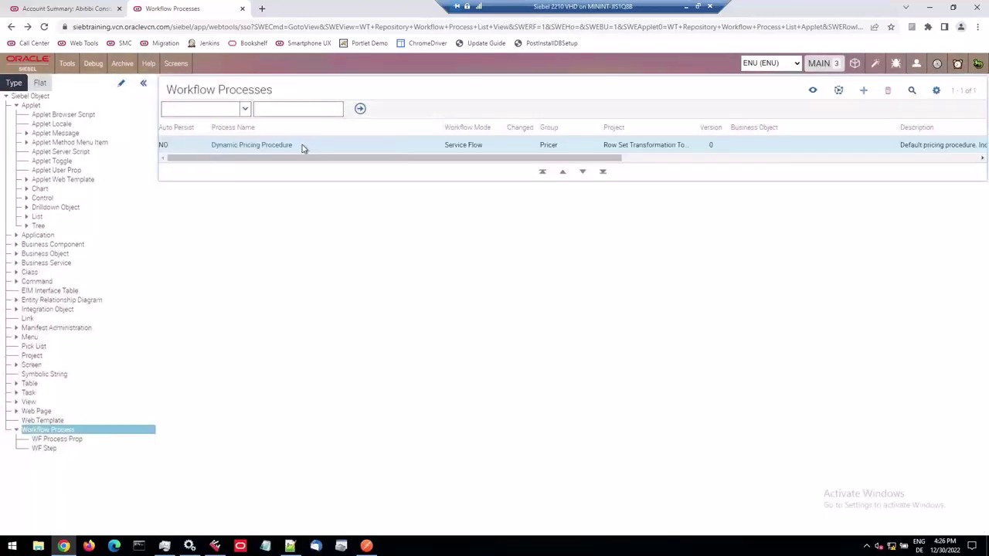
# Show the workspace history of the Dynamic Pricing Procedure workflow process and select its dev_sadmin_siebel_22_10/1 entry.
pyautogui.click(302, 144)
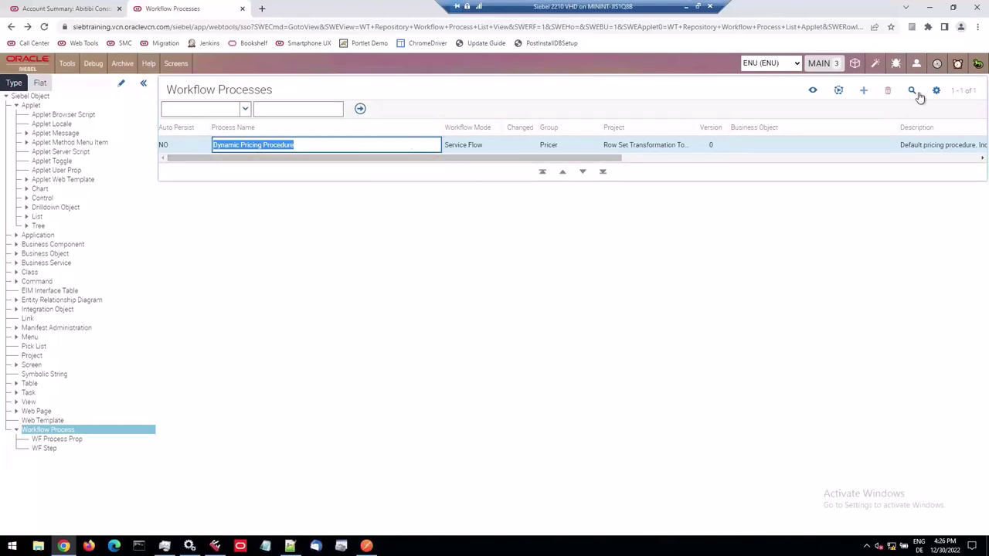
pyautogui.click(958, 68)
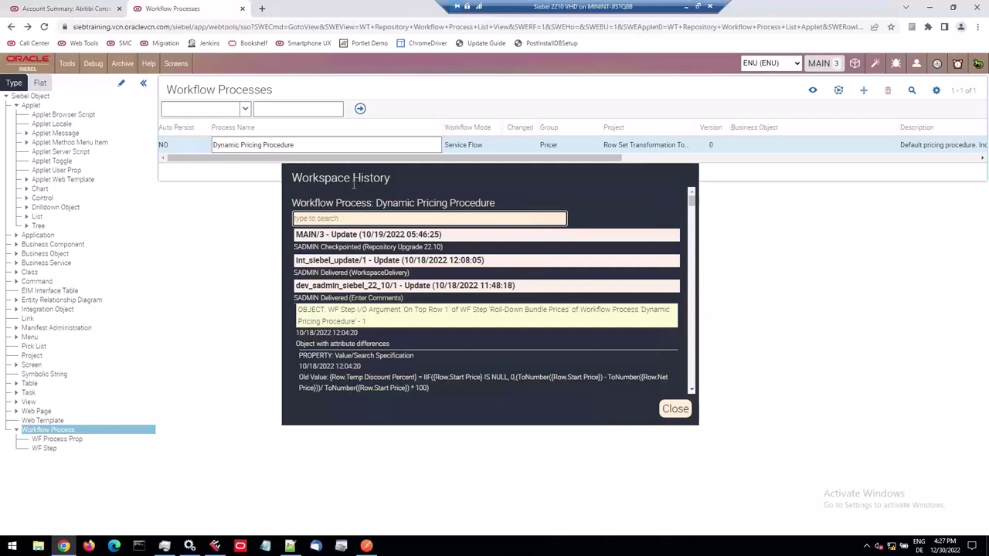
pyautogui.click(329, 234)
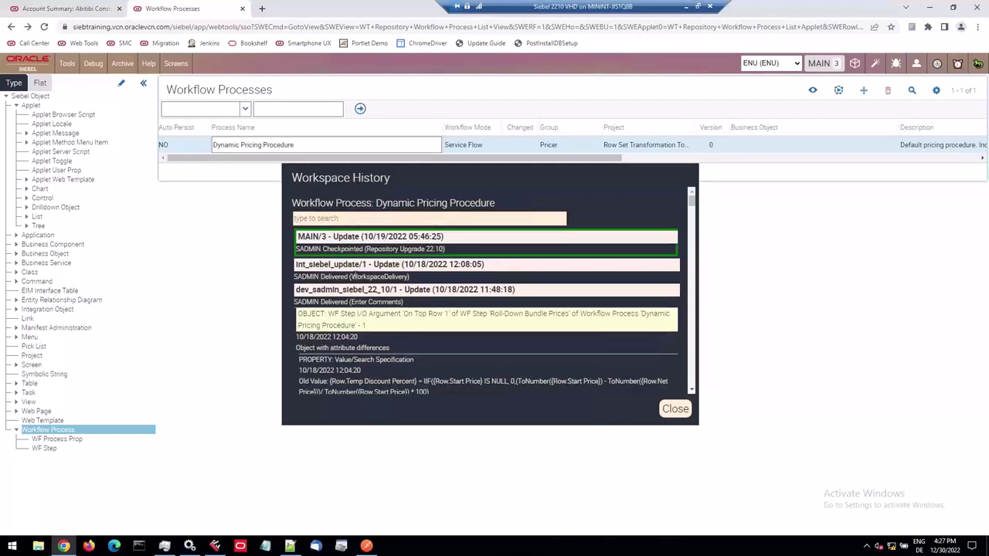
pyautogui.click(356, 264)
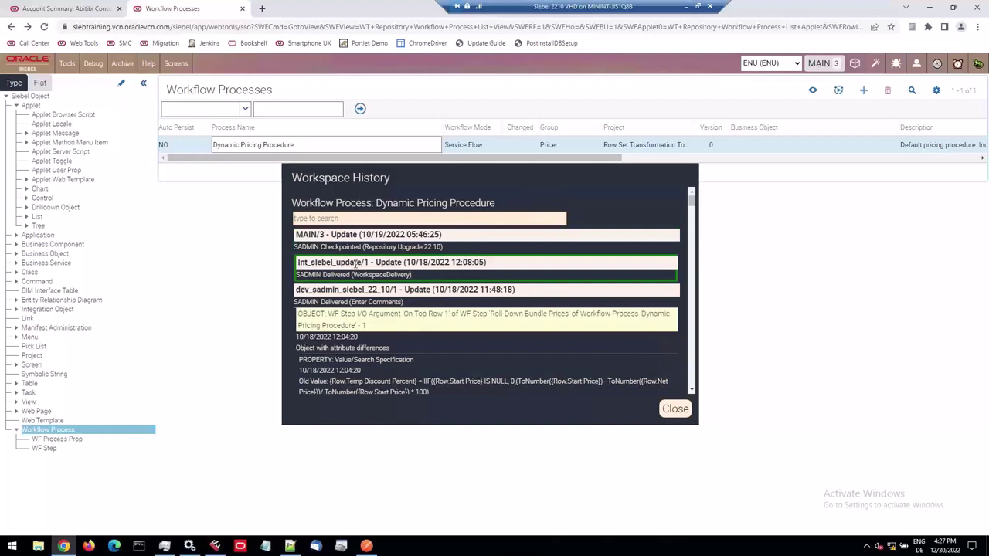
pyautogui.click(363, 290)
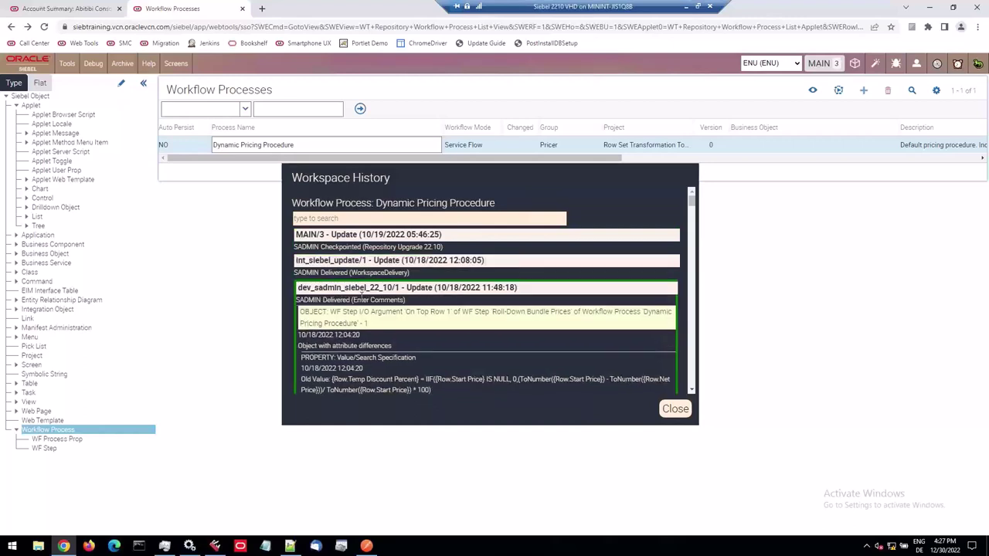
# Examine the object and property differences recorded for dev_sadmin_siebel_22_10/1, including the Value/Search Specification change, and close the history.
pyautogui.scroll(-3, 385, 316)
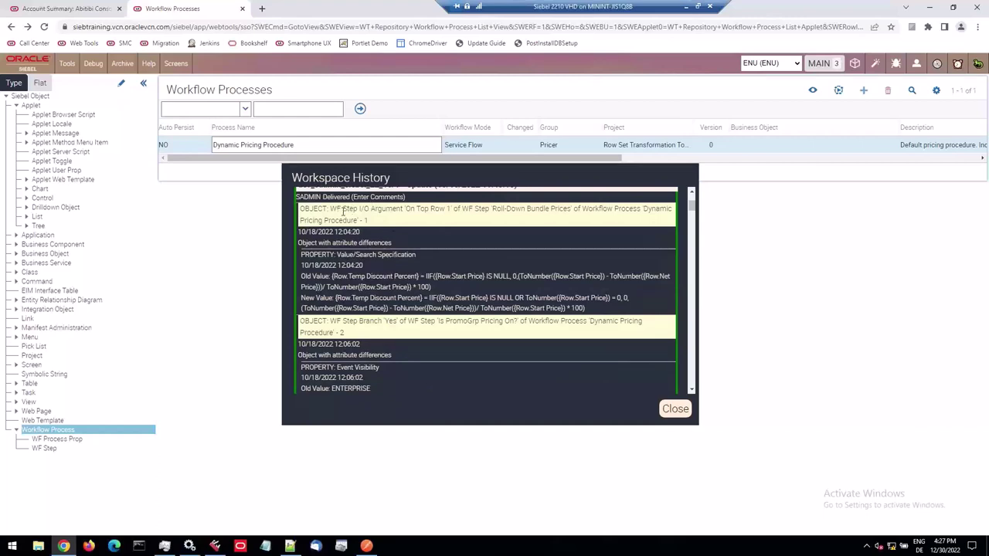
pyautogui.moveTo(339, 209); pyautogui.dragTo(531, 208)
pyautogui.moveTo(351, 256); pyautogui.dragTo(604, 313)
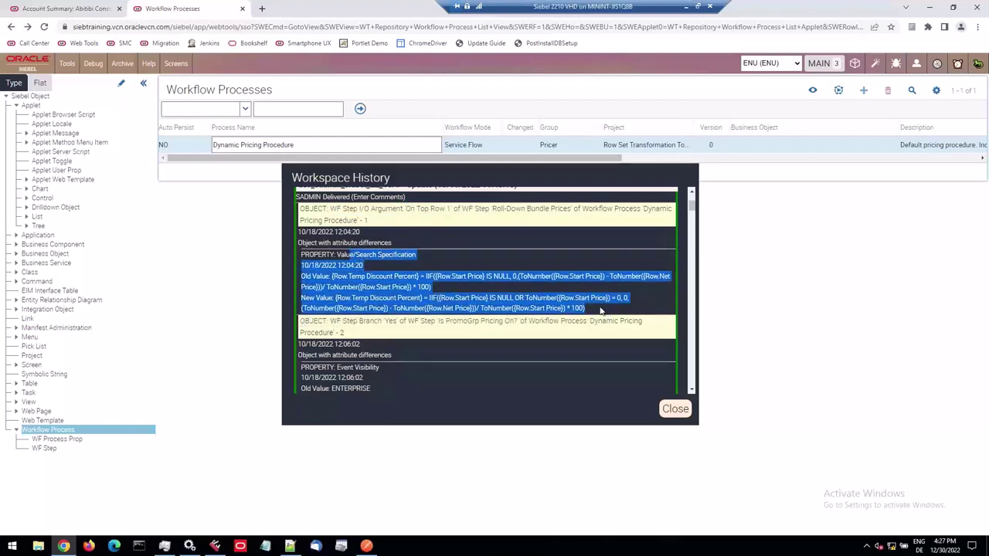
pyautogui.scroll(-5, 602, 312)
pyautogui.scroll(-4, 600, 310)
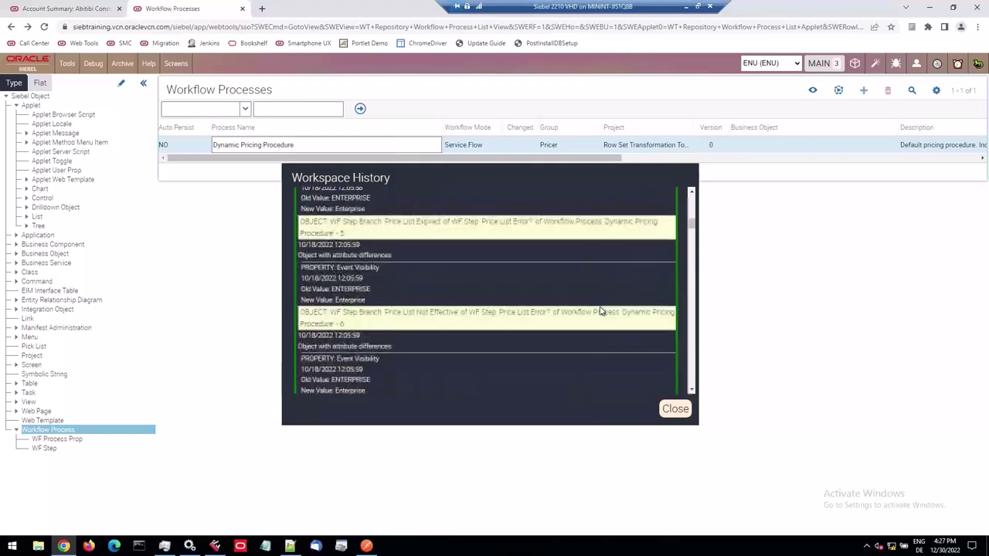
pyautogui.scroll(-4, 600, 308)
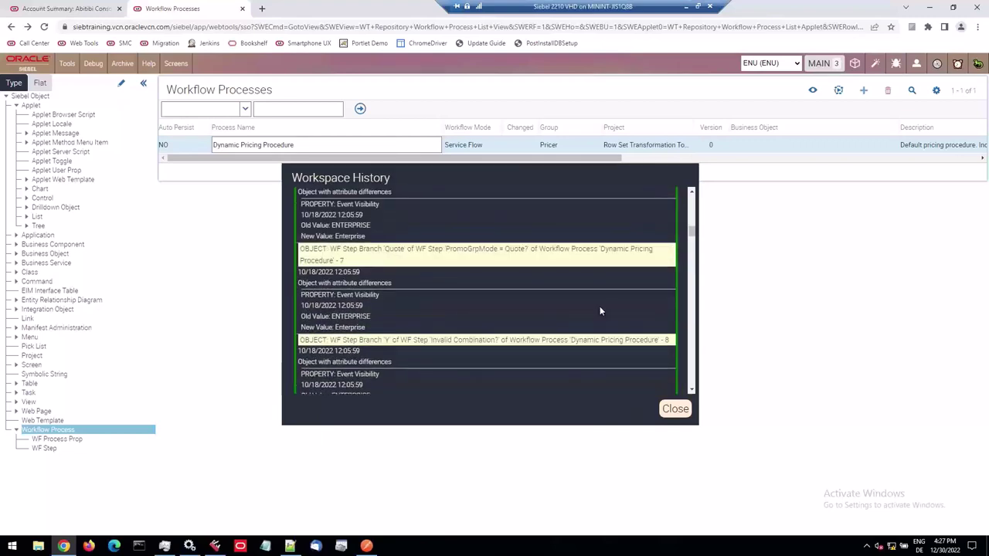
pyautogui.moveTo(691, 235); pyautogui.dragTo(694, 174)
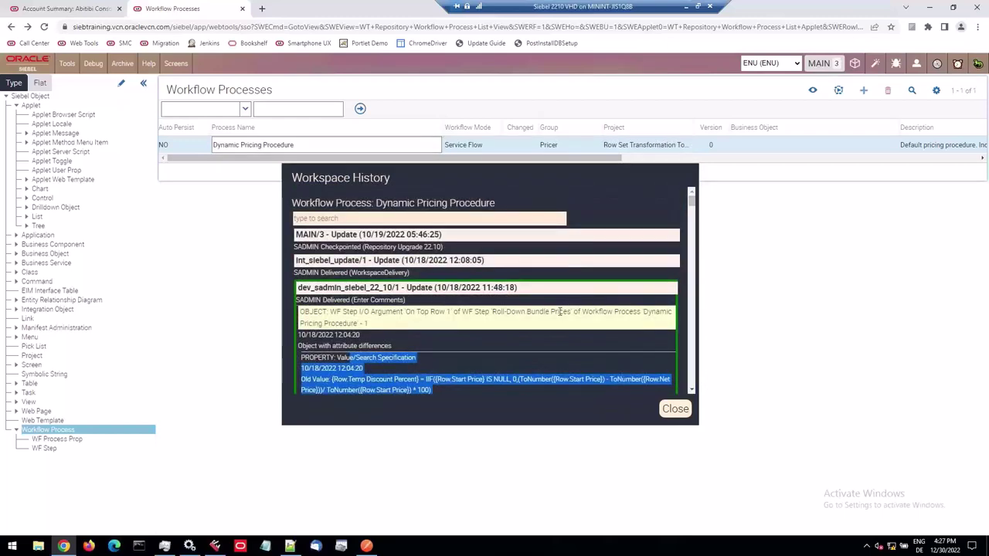
pyautogui.scroll(-3, 542, 302)
pyautogui.scroll(3, 543, 302)
pyautogui.click(676, 410)
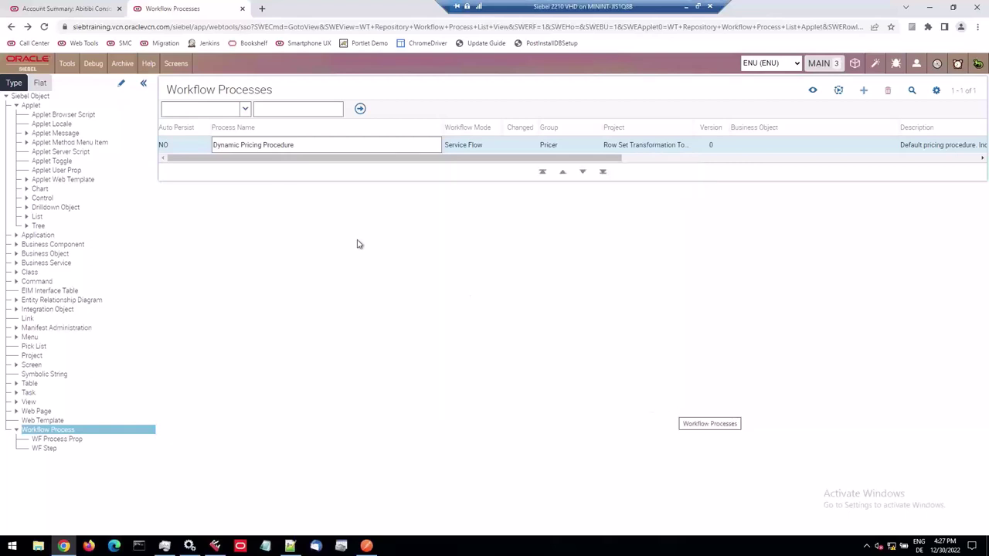
# Show the workspace history of the FINS Contact Offers Applet, review its MAIN/3, int_siebel_update/1 and dev_sadmin_siebel_22_10/1 entries, and close it.
pyautogui.click(34, 106)
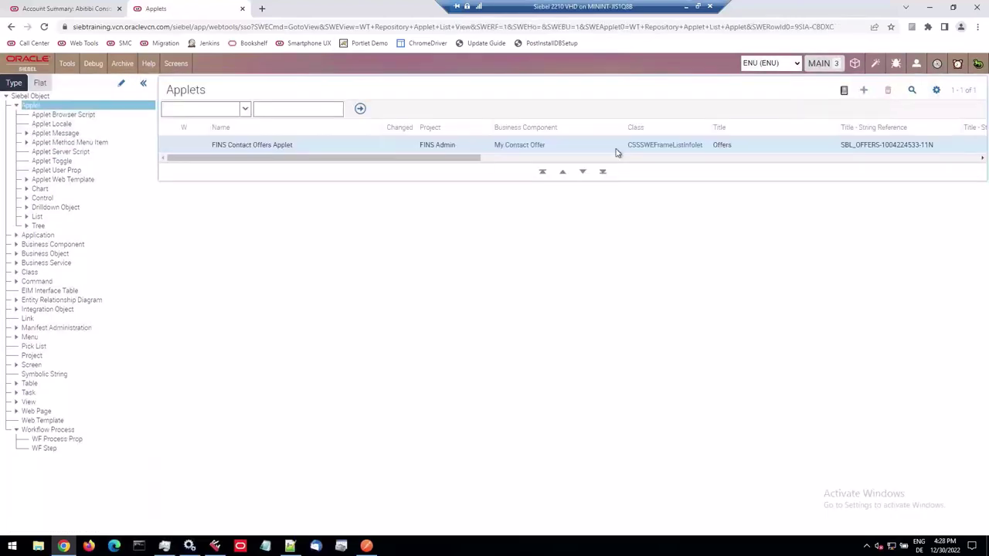
pyautogui.click(958, 65)
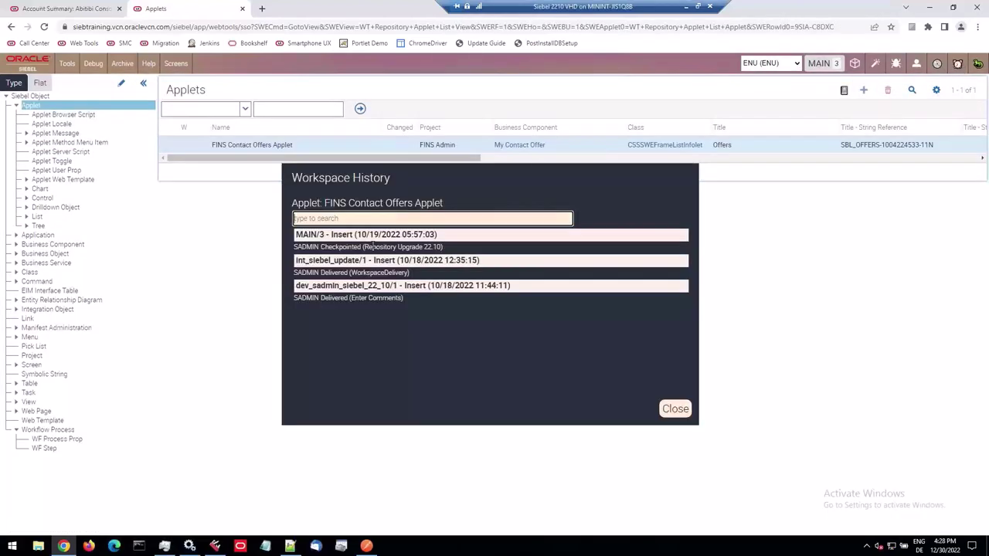
pyautogui.click(369, 247)
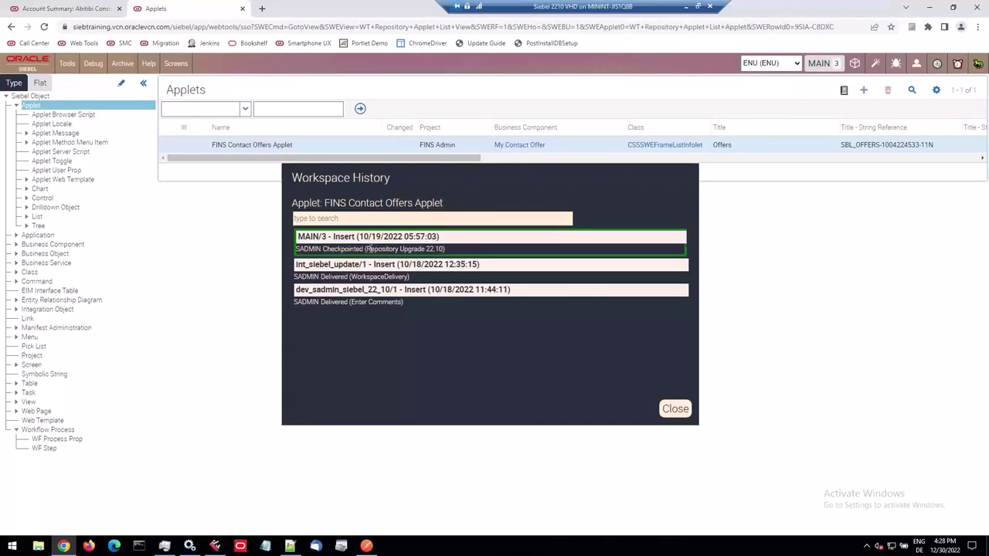
pyautogui.click(362, 276)
pyautogui.click(354, 306)
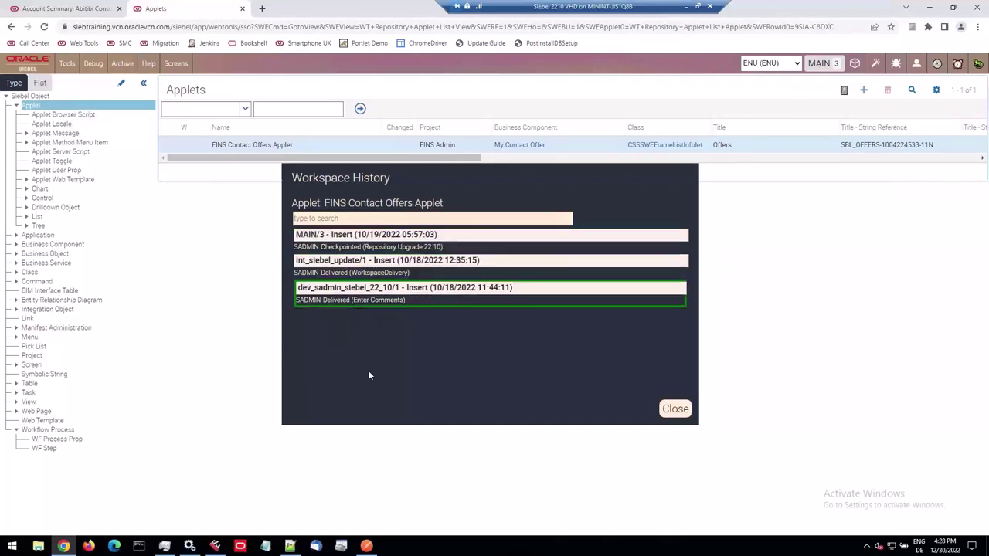
pyautogui.click(674, 409)
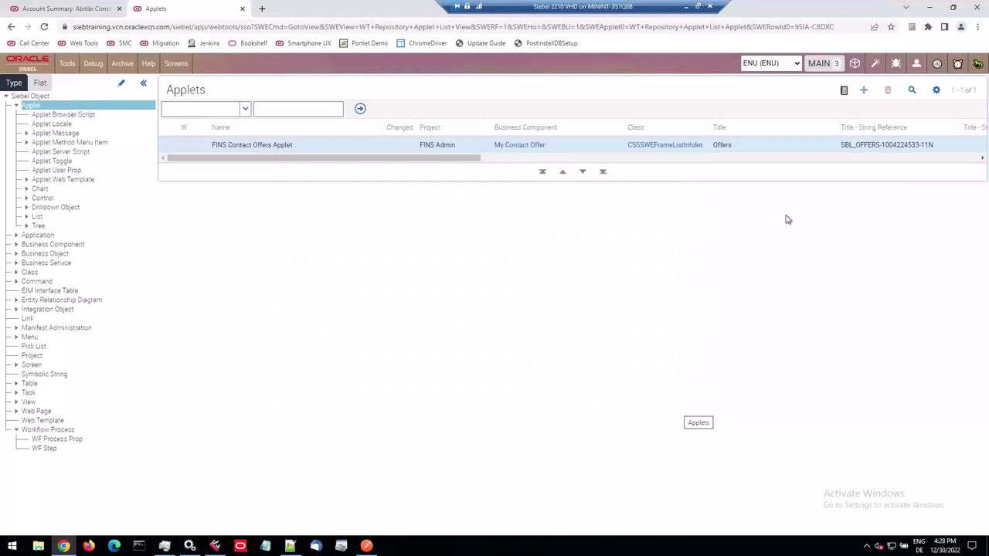
# Open the dev_sadmin_test_debugger workspace from the workspace dashboard and sort its modified objects by object type in descending order.
pyautogui.click(854, 64)
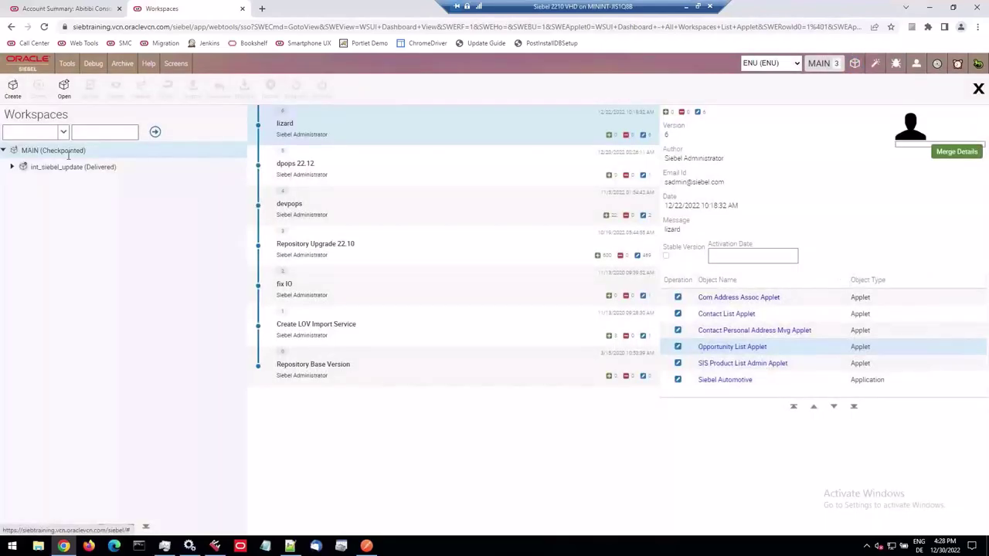
pyautogui.click(157, 134)
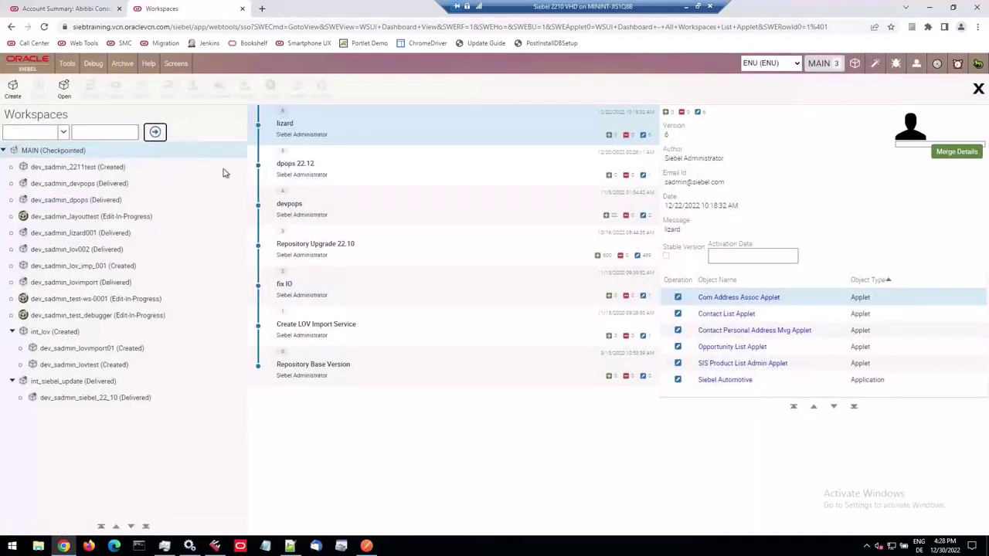
pyautogui.click(145, 316)
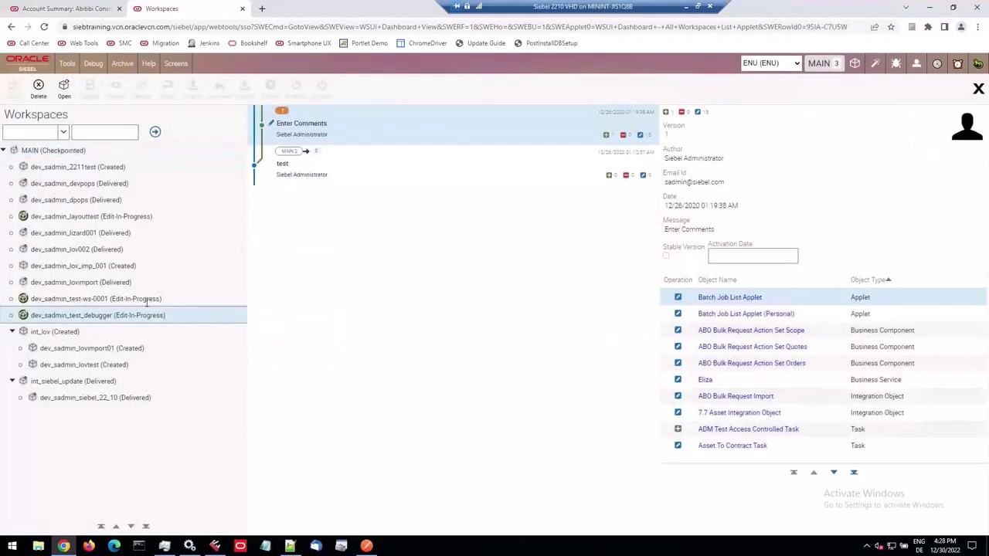
pyautogui.click(65, 88)
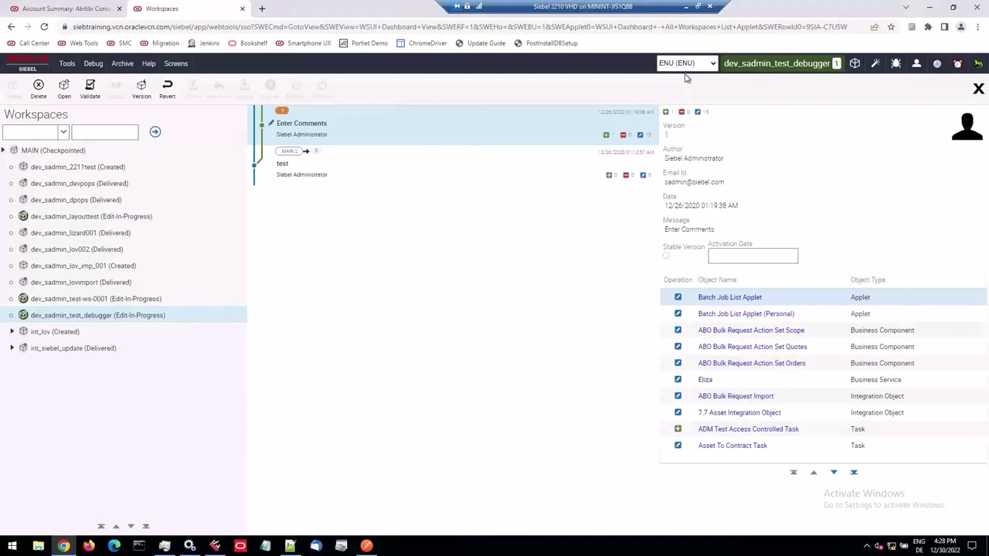
pyautogui.click(888, 283)
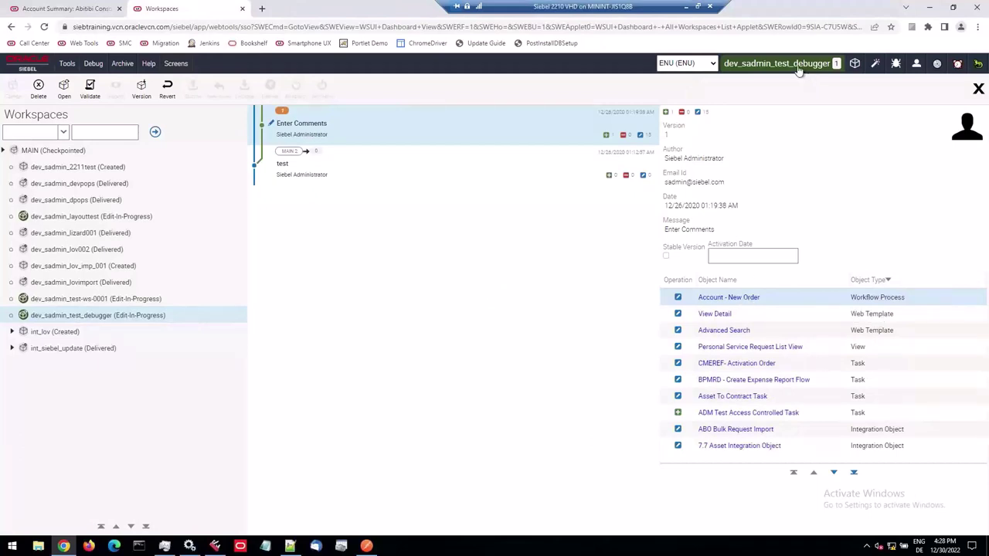
# Try to open the Account - New Order workflow process from the modified objects, and dismiss the resulting alerts.
pyautogui.click(739, 299)
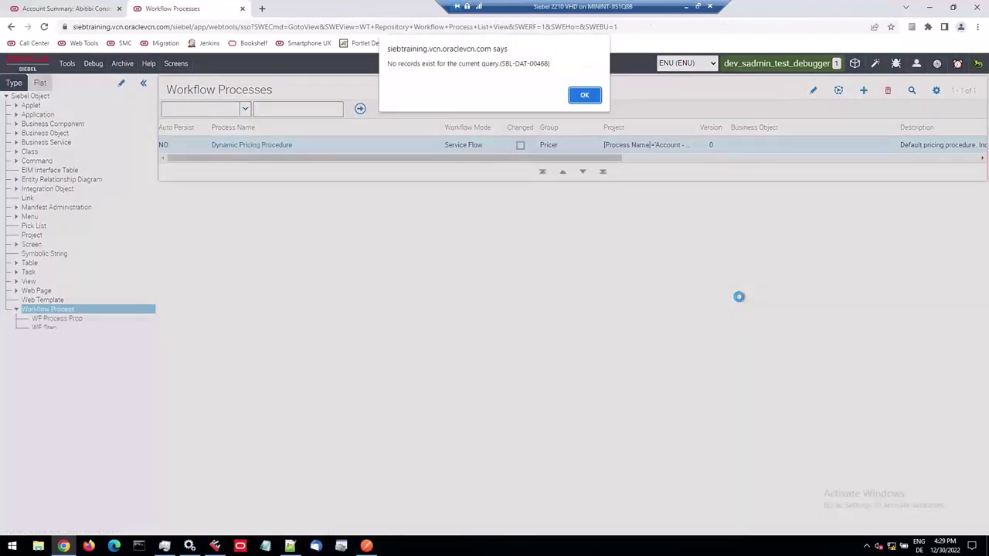
pyautogui.click(585, 95)
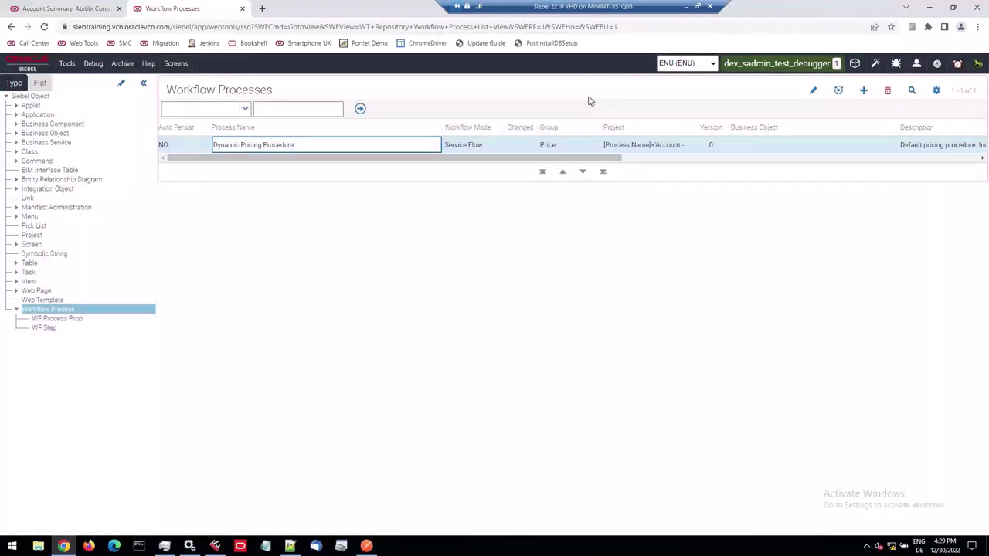
pyautogui.click(854, 65)
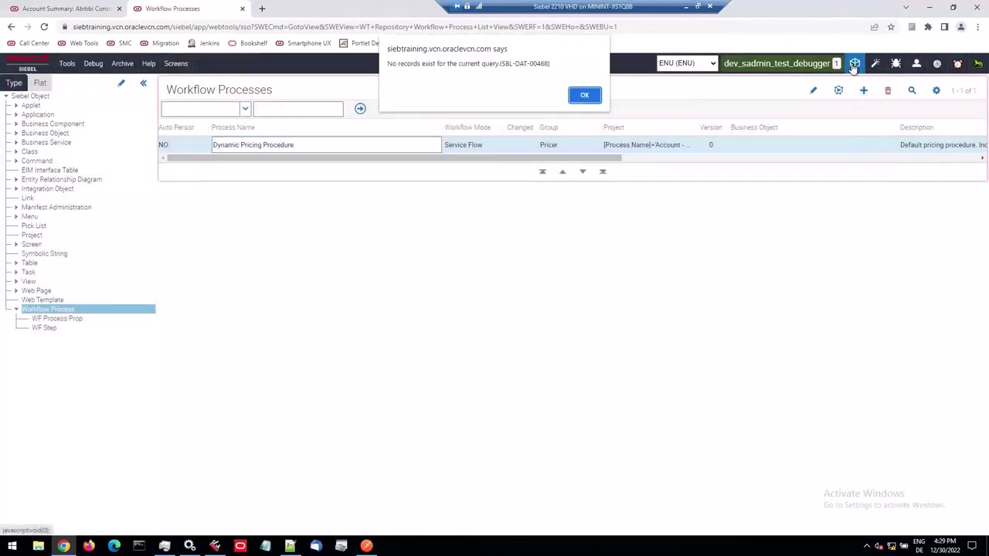
pyautogui.click(587, 97)
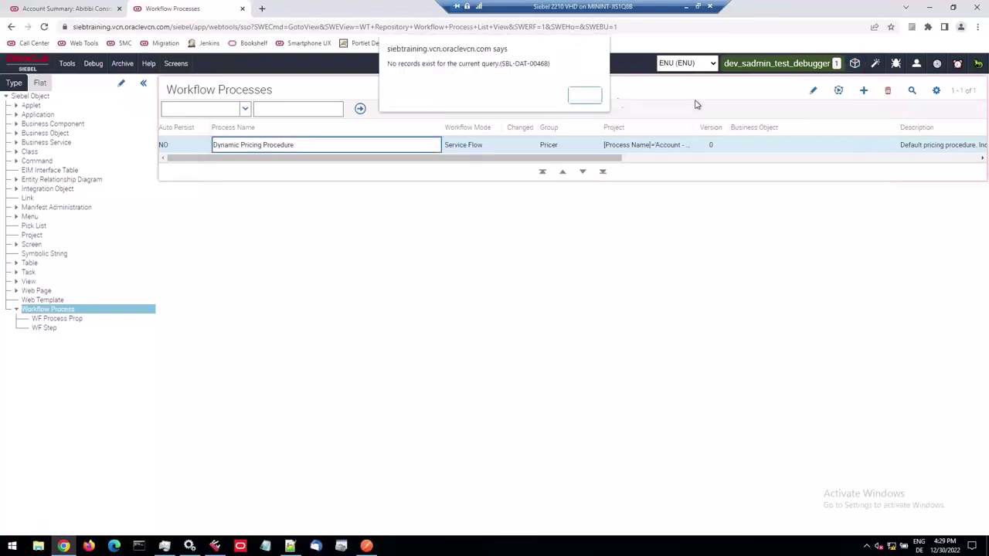
pyautogui.press('Return')
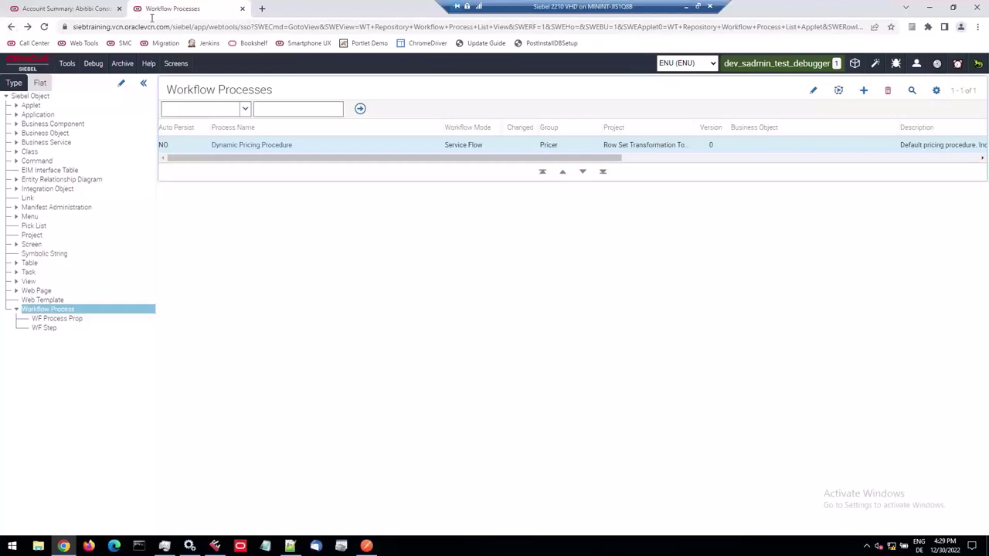
# Return to the workspace dashboard and open the Account - New Order workflow process from the modified objects.
pyautogui.click(11, 27)
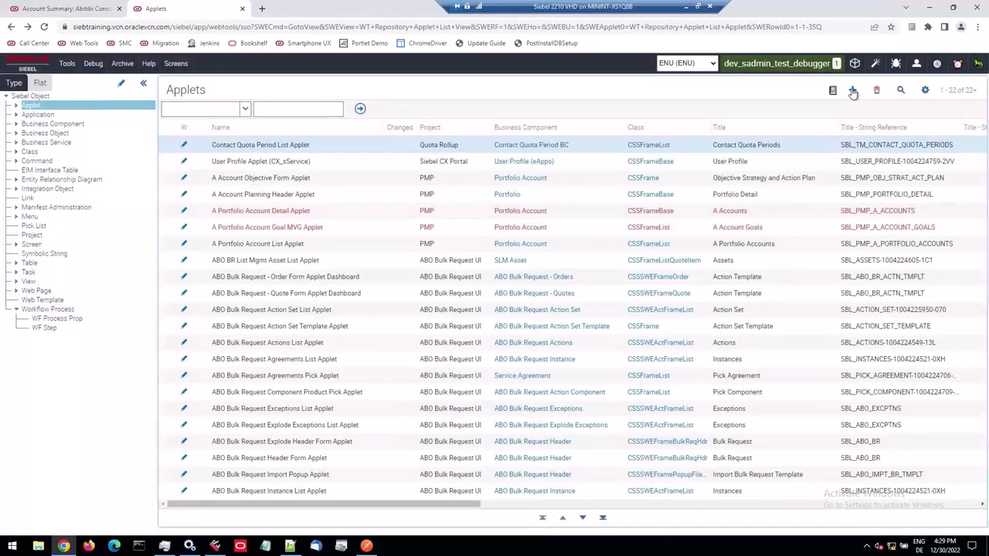
pyautogui.click(855, 63)
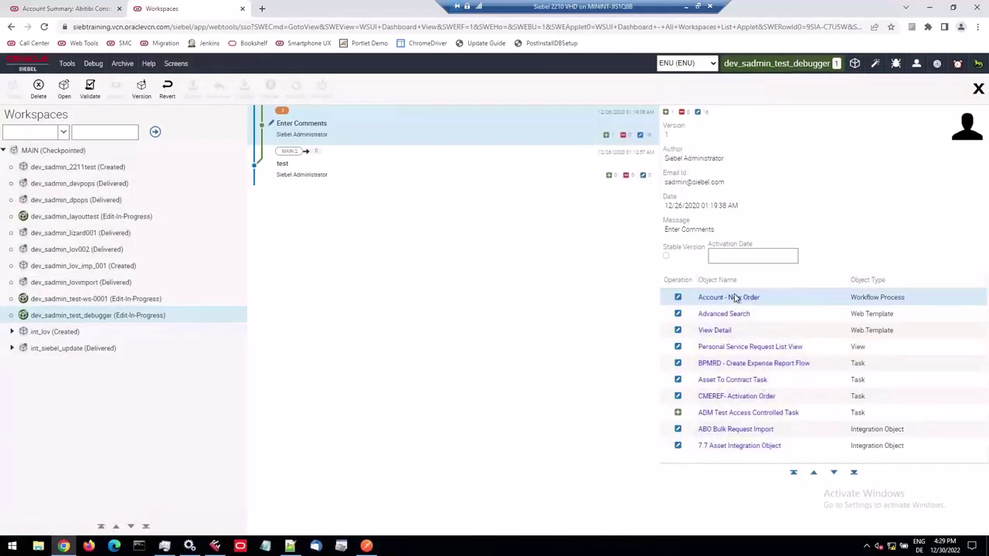
pyautogui.click(734, 298)
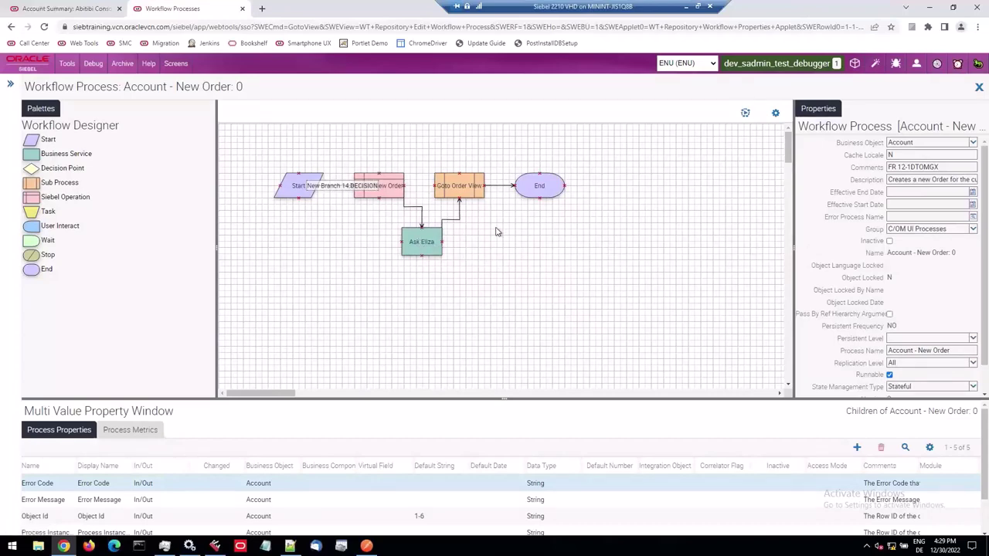
# Open the Goto_Order subprocess from the Goto Order View step, and return to the parent workflow.
pyautogui.click(471, 193)
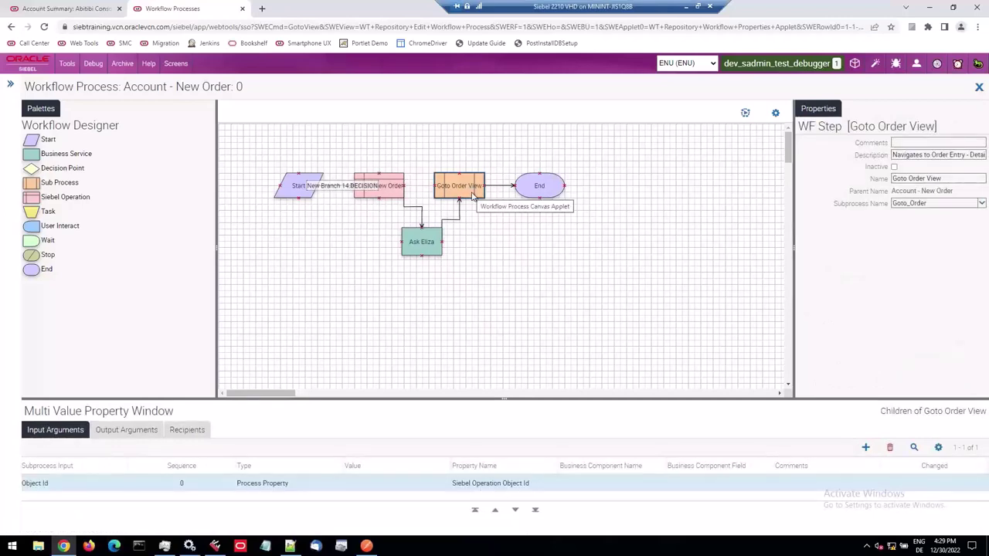
pyautogui.doubleClick(472, 193)
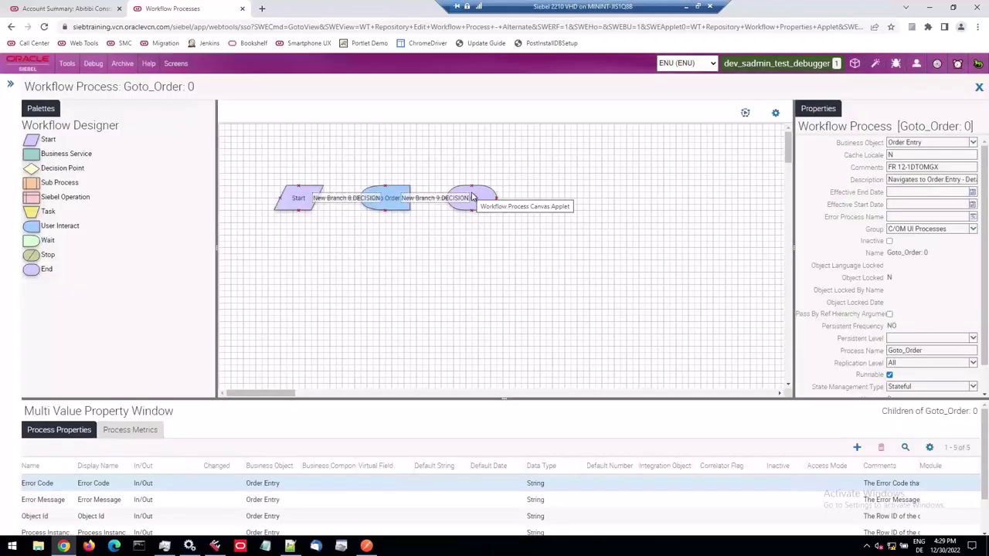
pyautogui.click(979, 87)
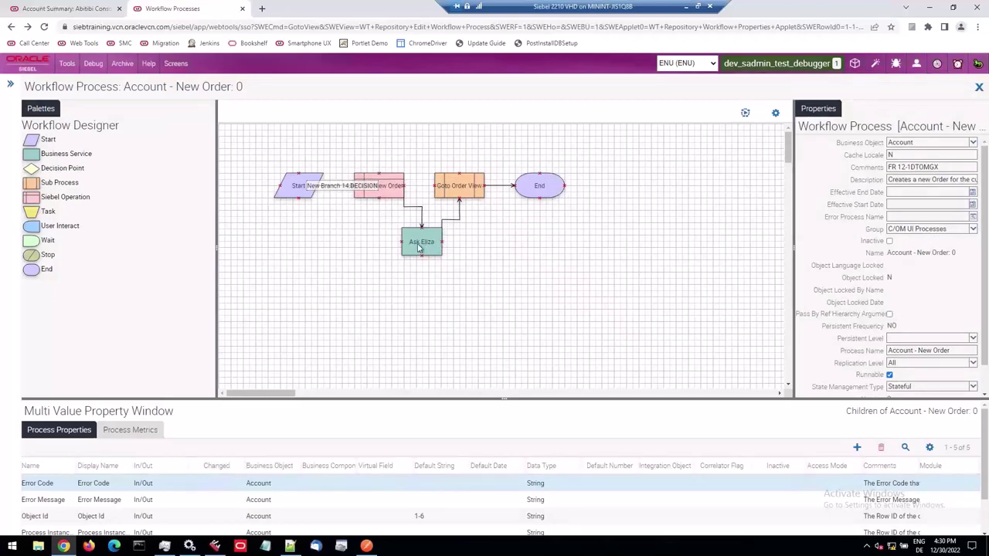
# Preview the Eliza business service script behind the Ask Eliza step and examine the Service_PreInvokeMethod code.
pyautogui.moveTo(415, 245); pyautogui.dragTo(418, 247)
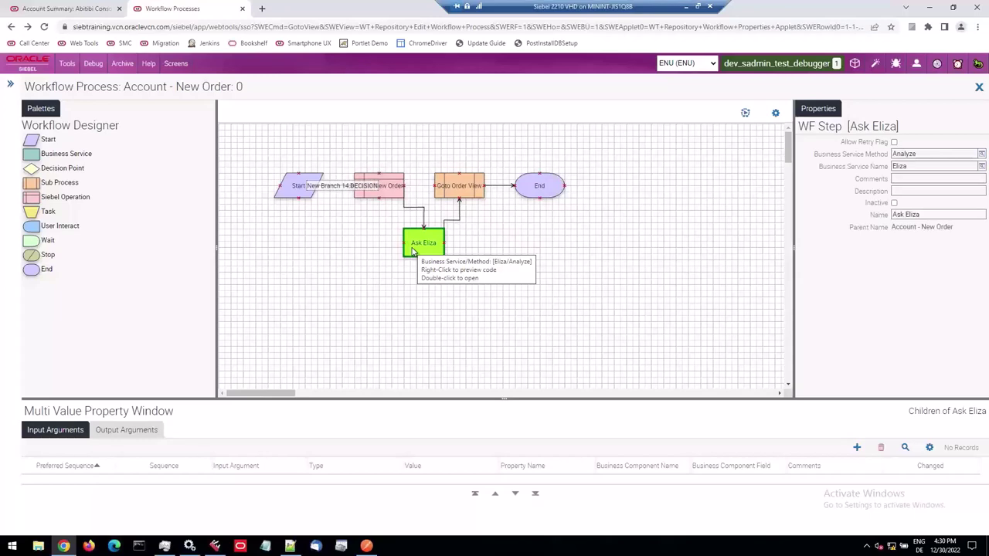
pyautogui.rightClick(415, 245)
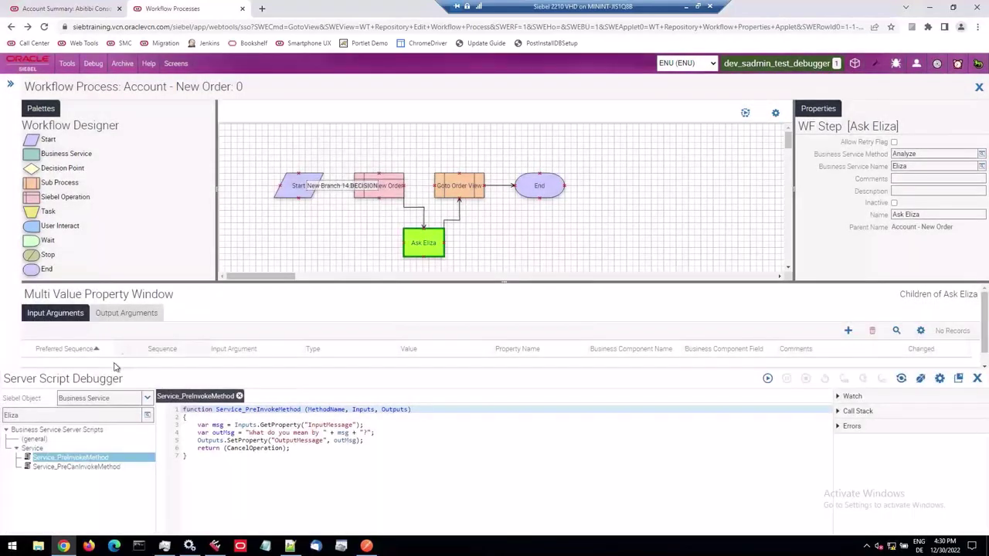
pyautogui.moveTo(124, 378); pyautogui.dragTo(53, 380)
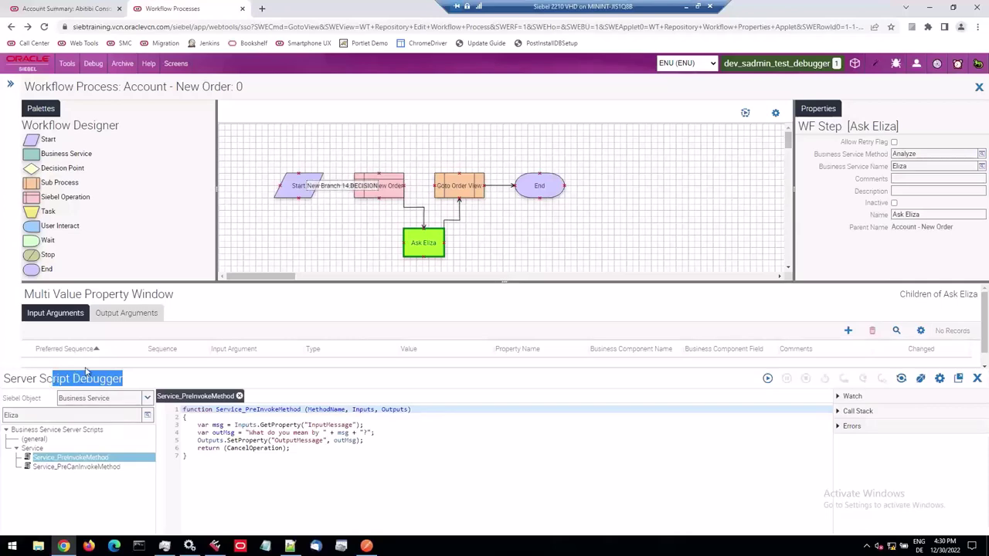
pyautogui.click(224, 425)
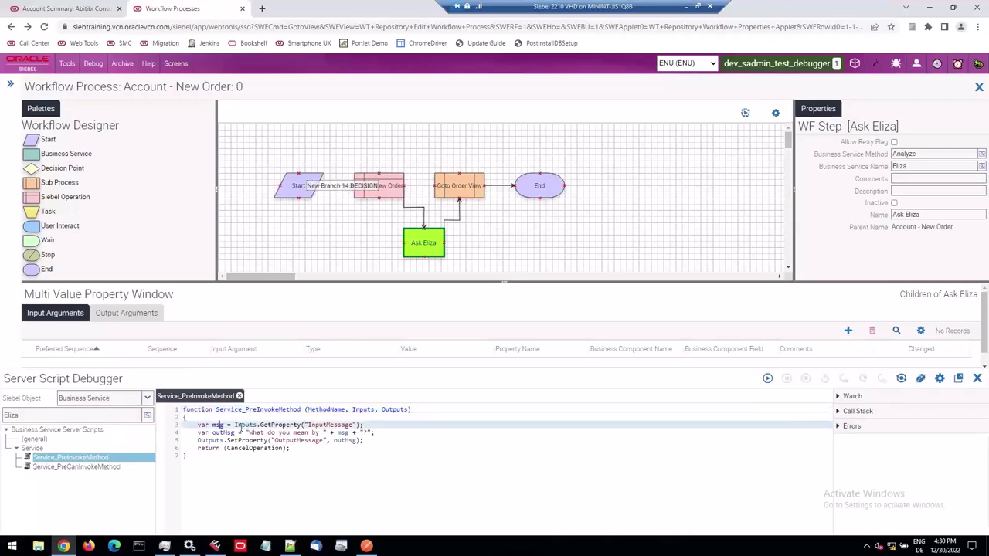
pyautogui.moveTo(184, 424); pyautogui.dragTo(322, 453)
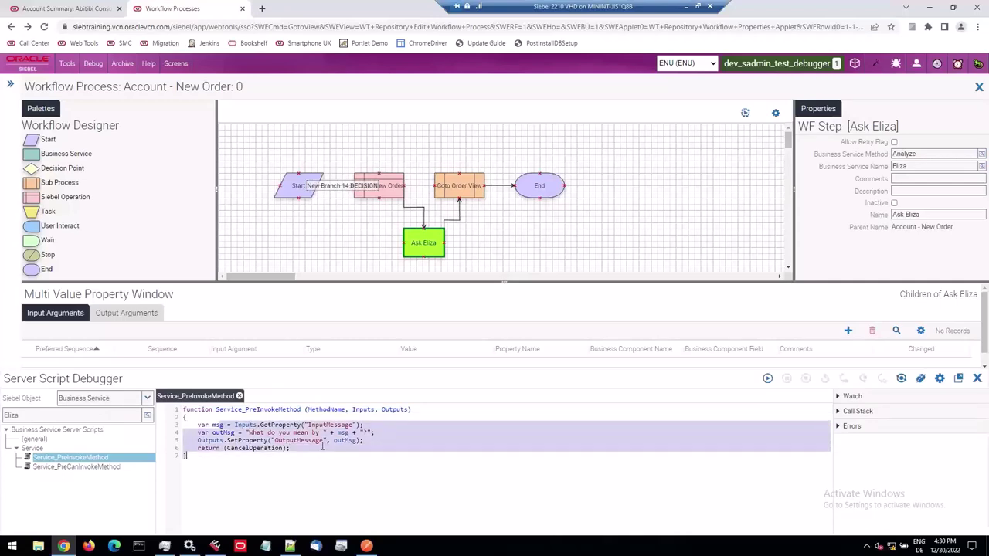
pyautogui.click(322, 446)
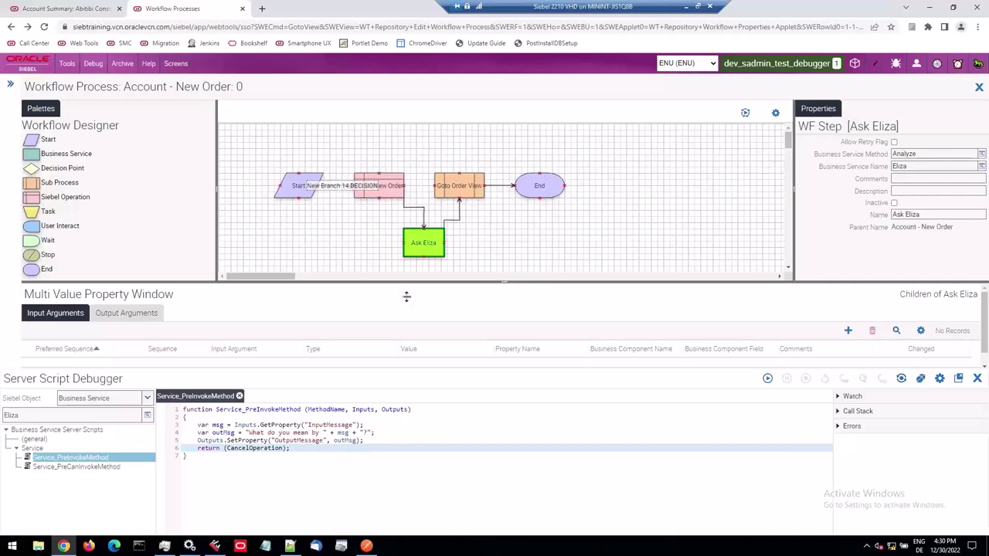
pyautogui.doubleClick(423, 245)
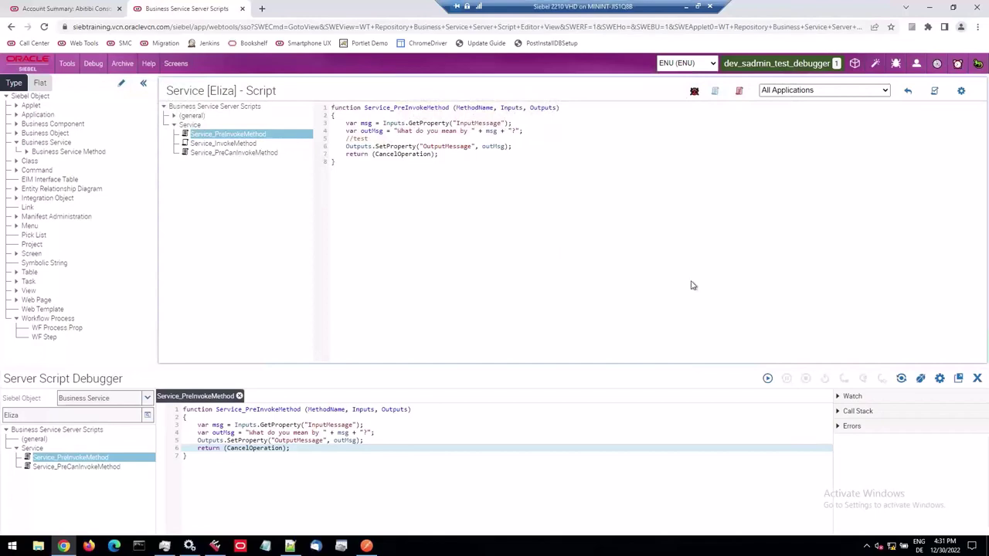
pyautogui.click(976, 378)
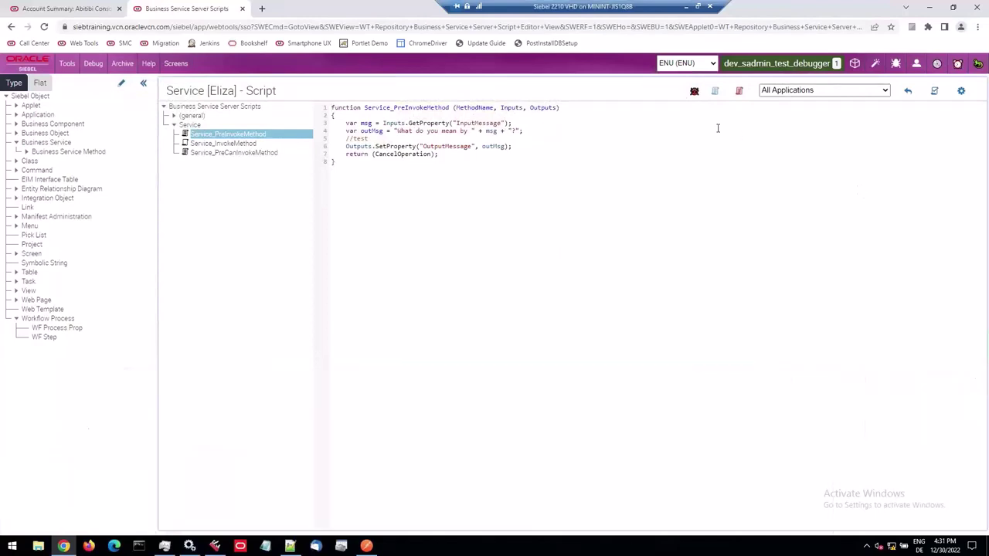
pyautogui.click(694, 92)
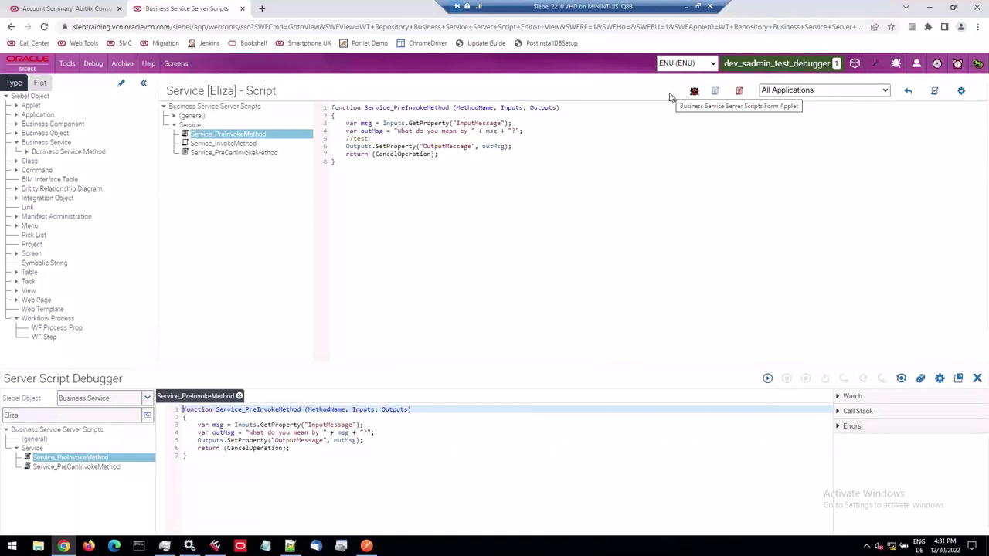
# Load the Service_PreCanInvokeMethod script into the Server Script Debugger, and close the debugger.
pyautogui.click(270, 153)
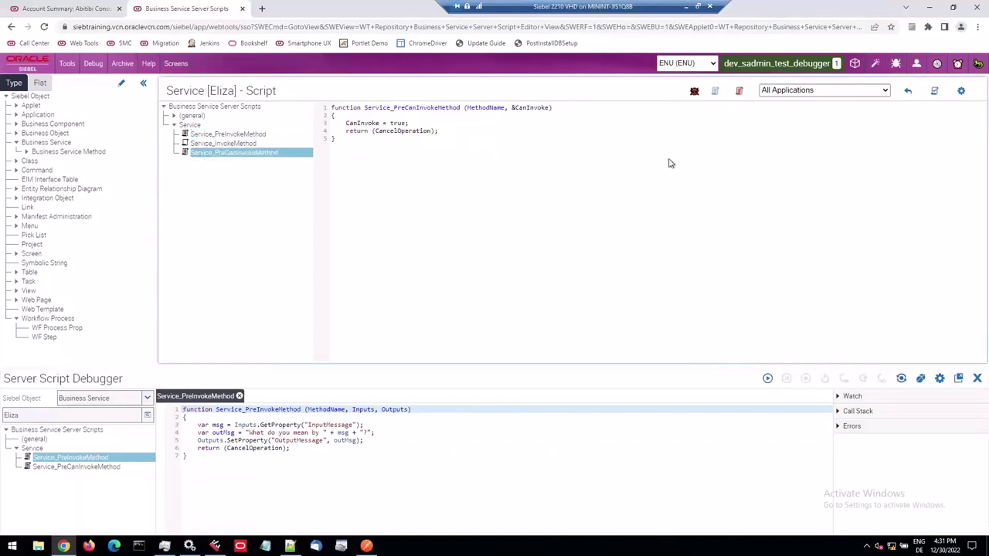
pyautogui.click(694, 93)
pyautogui.click(694, 92)
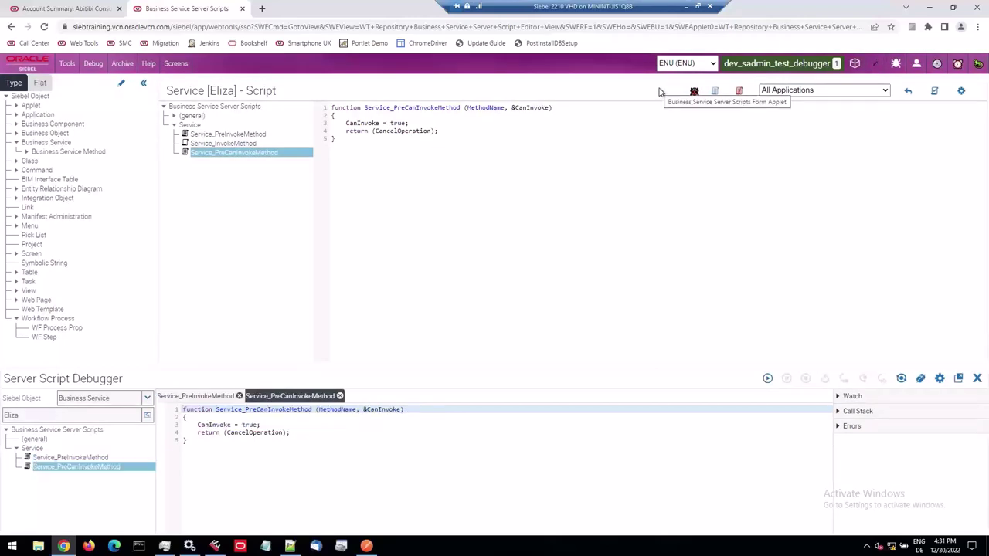
pyautogui.click(977, 380)
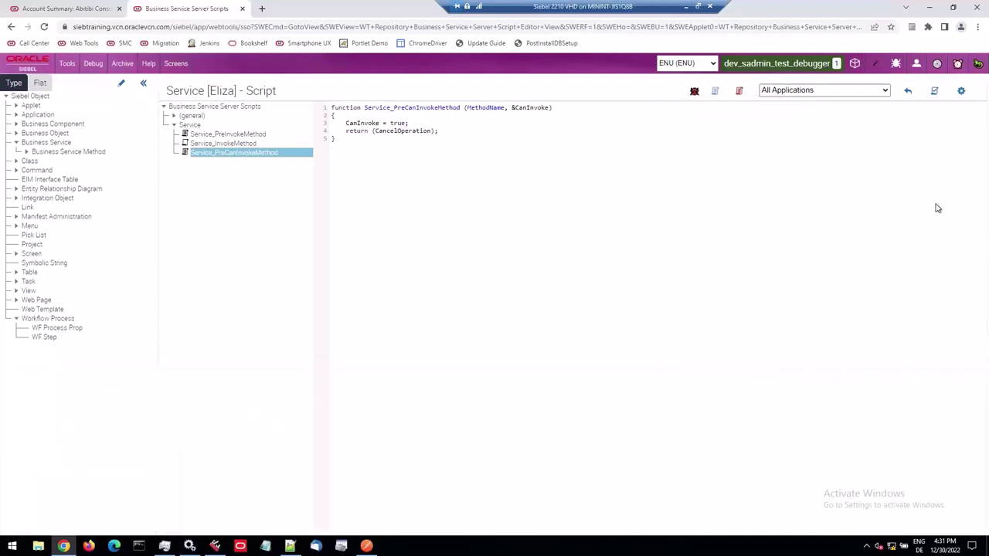
# Leave the script editor and switch between Eliza's business service record, its methods and the business components list, ending on the Eliza record.
pyautogui.click(907, 92)
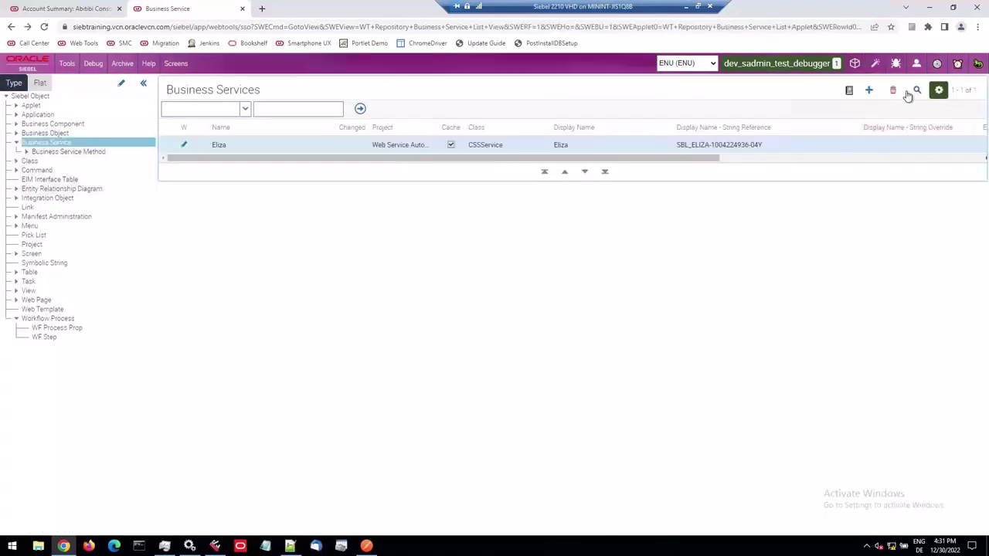
pyautogui.click(57, 151)
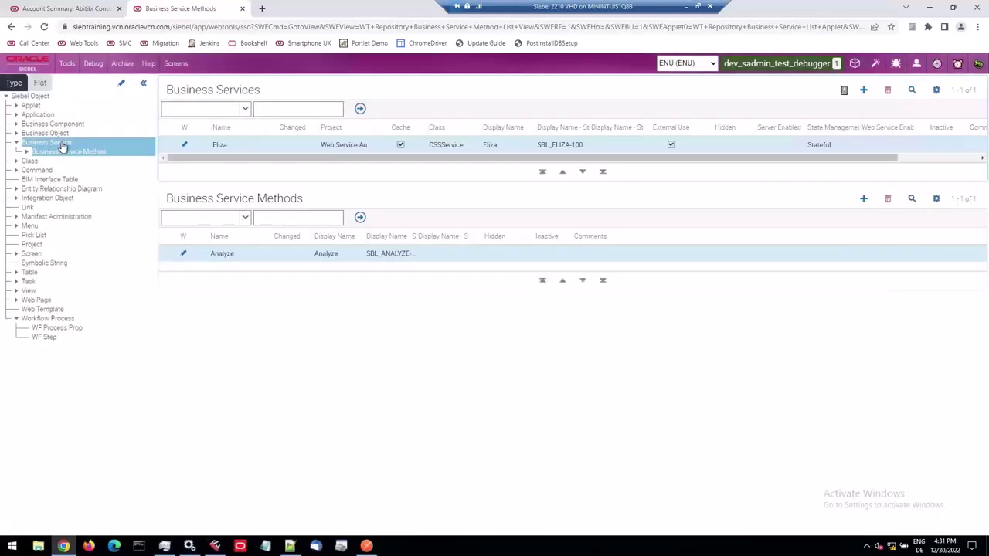
pyautogui.click(61, 144)
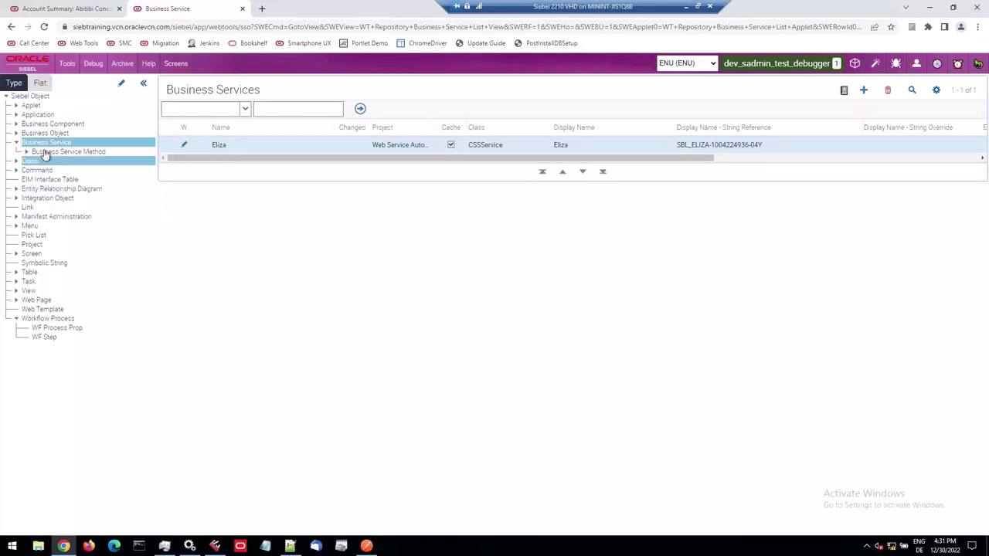
pyautogui.click(47, 124)
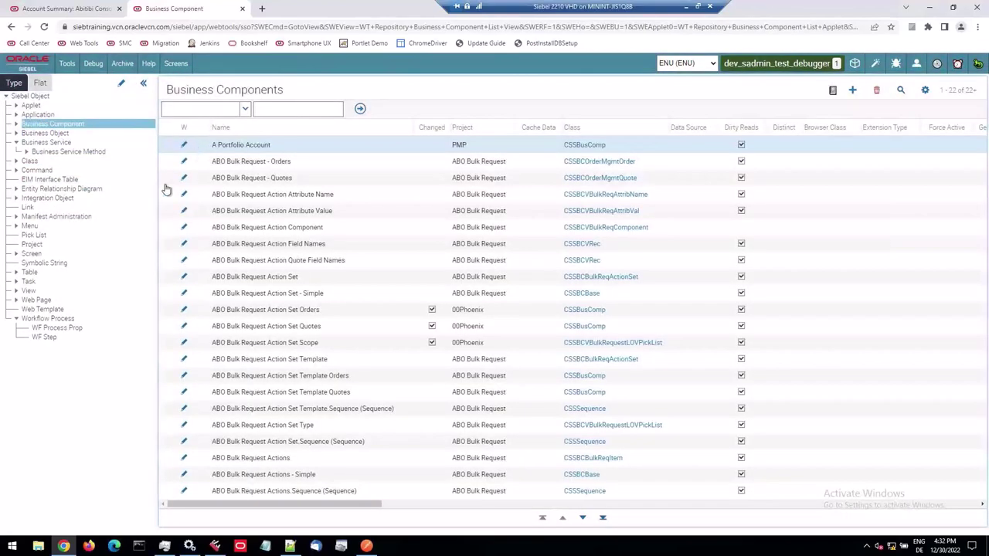
pyautogui.click(45, 142)
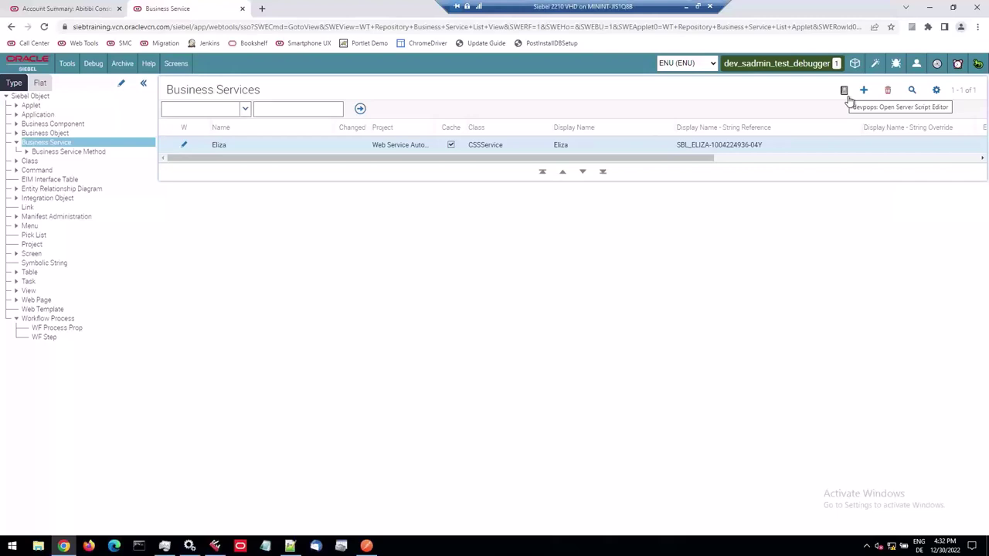
# Open the server script editor for the Eliza business service directly from its list.
pyautogui.click(936, 91)
pyautogui.scroll(-2, 937, 232)
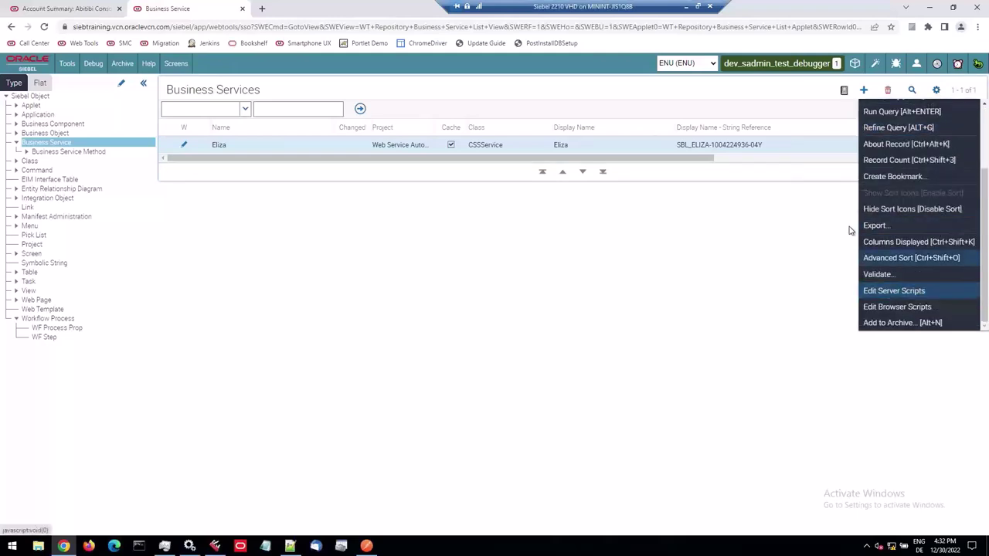
pyautogui.click(844, 92)
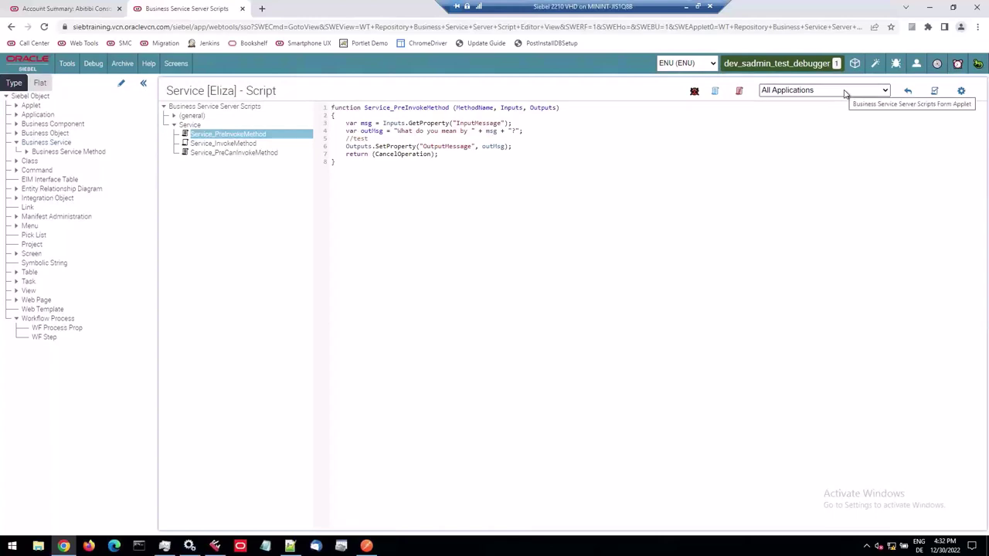
# Return from the script editor to the Eliza business service record, and view and close its workspace history.
pyautogui.click(908, 91)
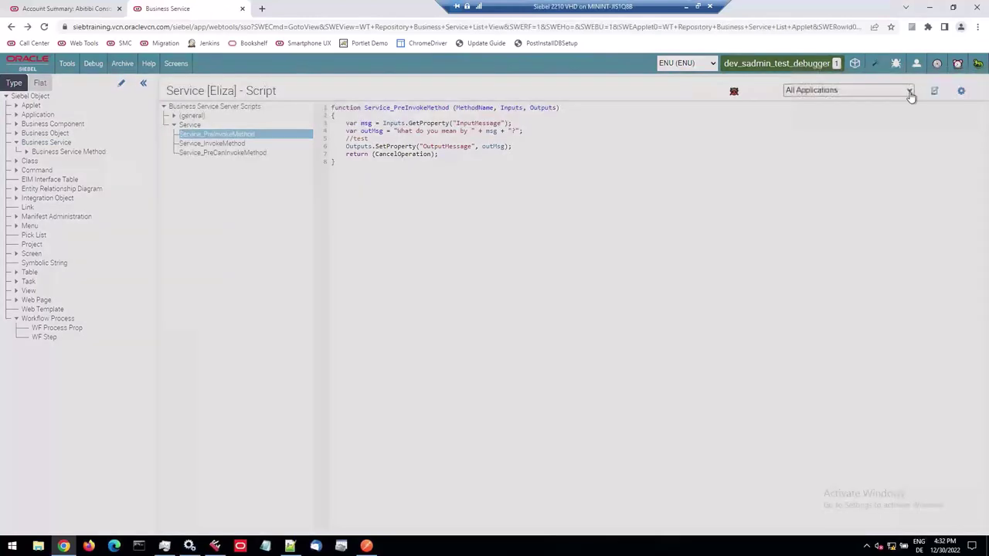
pyautogui.click(957, 64)
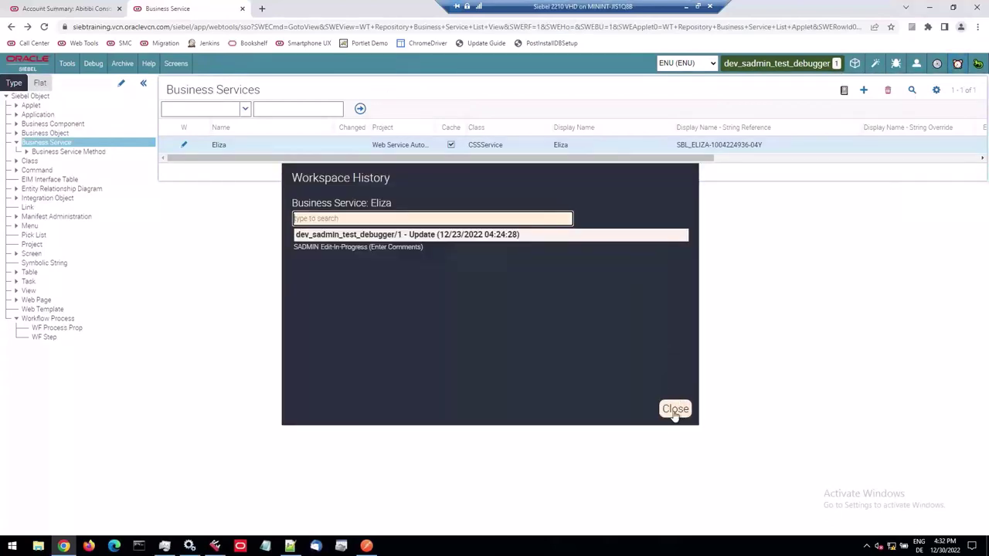
pyautogui.click(675, 408)
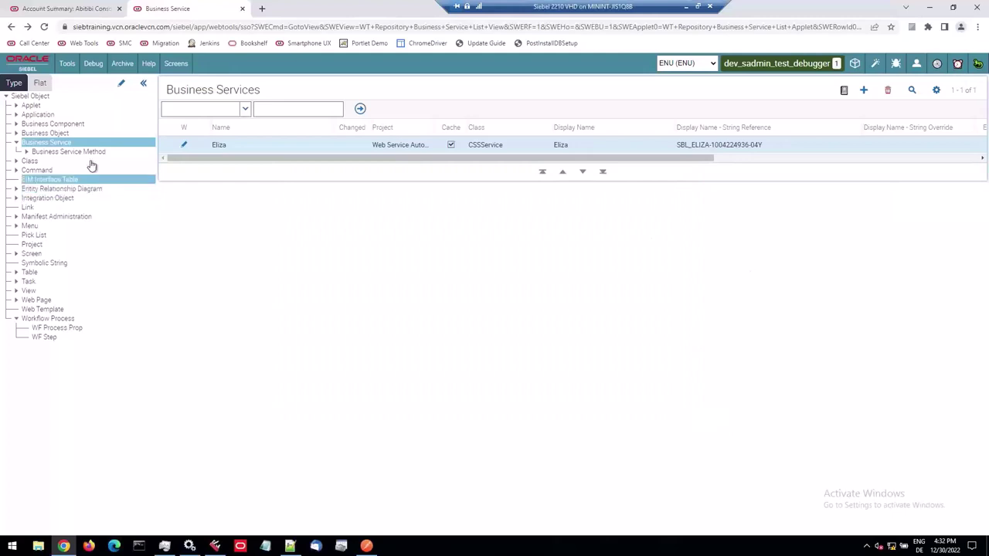
# List the integration components of 7.7 Asset Integration Object and fit the integration object list's columns to their content.
pyautogui.click(73, 123)
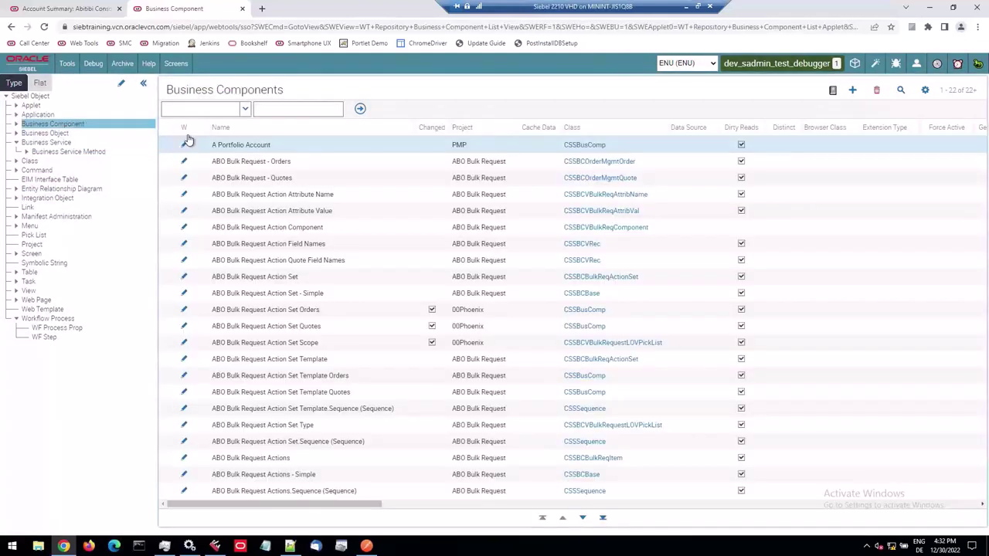
pyautogui.click(51, 199)
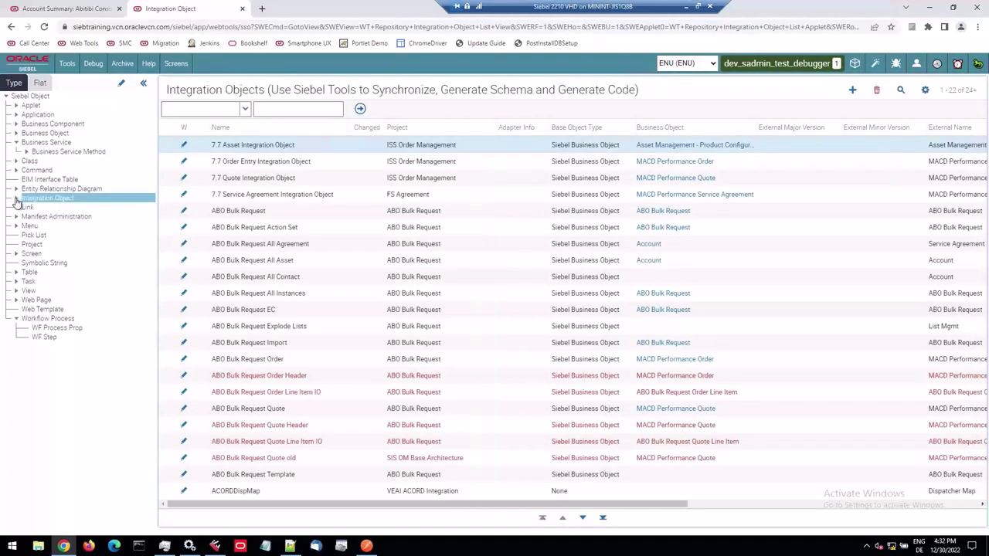
pyautogui.click(16, 199)
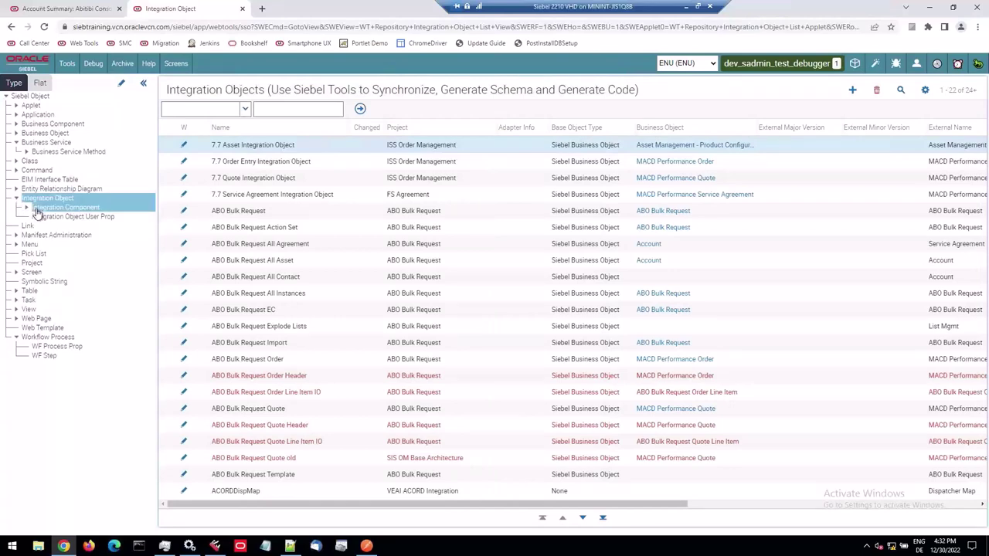
pyautogui.click(36, 209)
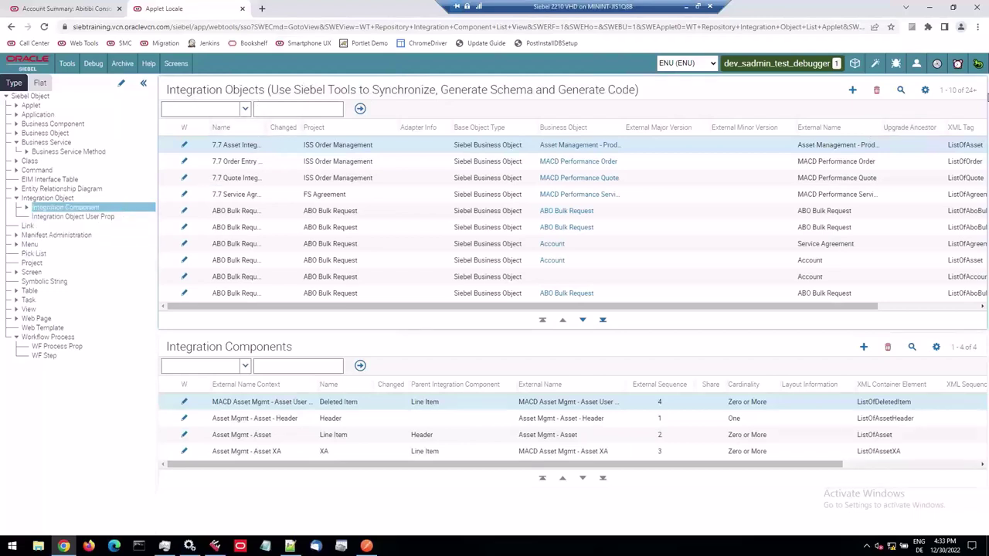
pyautogui.click(977, 66)
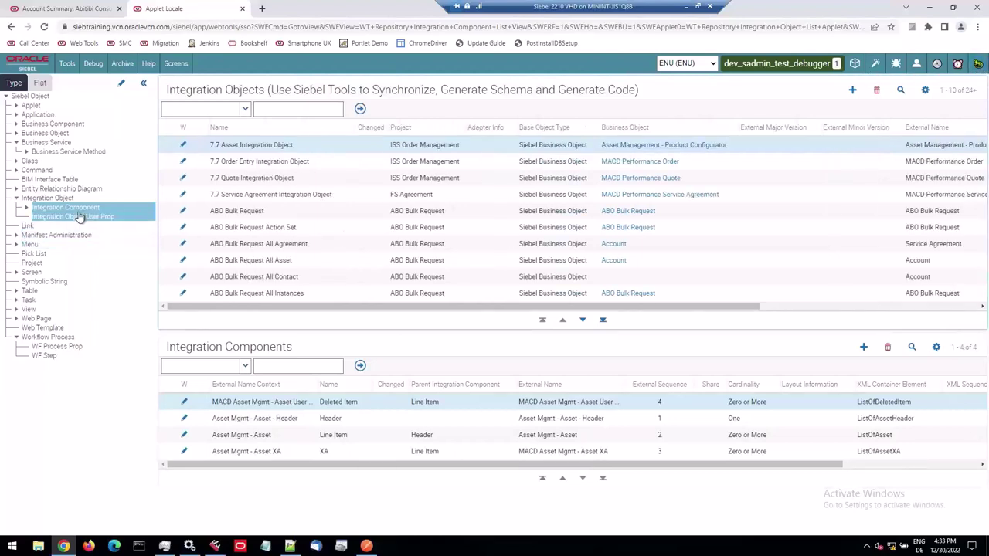
# Show the integration component fields of the Asset Mgmt - Asset - Header component.
pyautogui.click(27, 208)
pyautogui.click(80, 217)
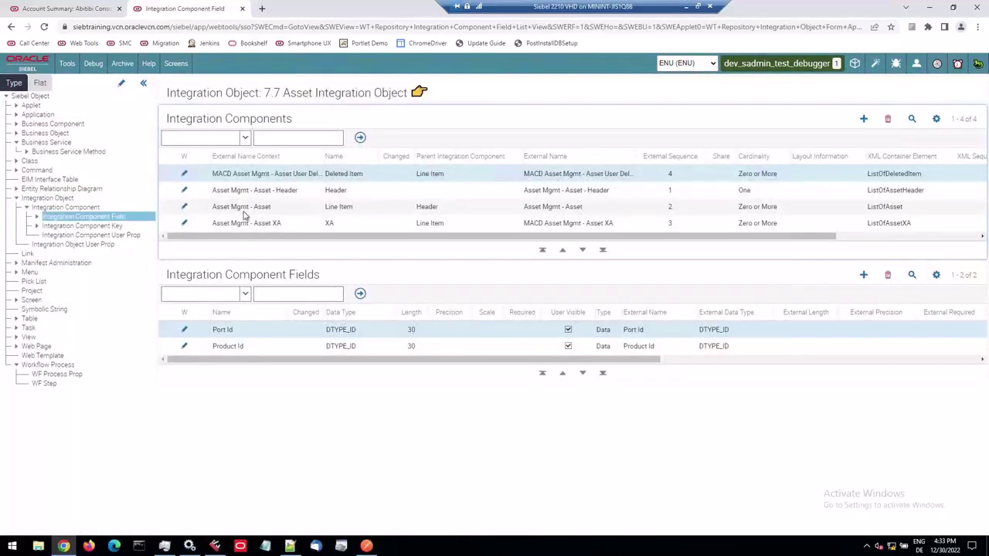
pyautogui.press('Down')
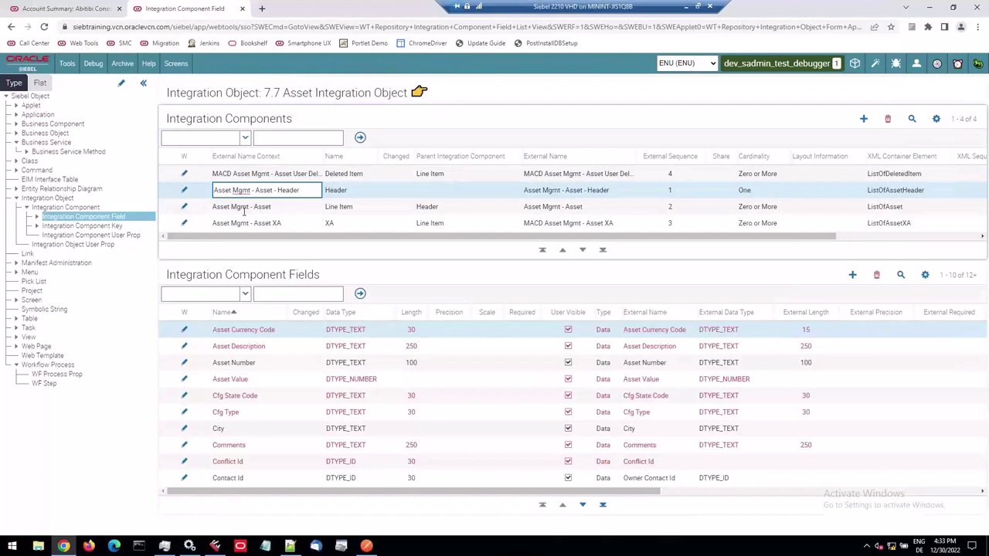
# Select all integration component fields of the Header component and open the Change Records dialog for them.
pyautogui.click(272, 329)
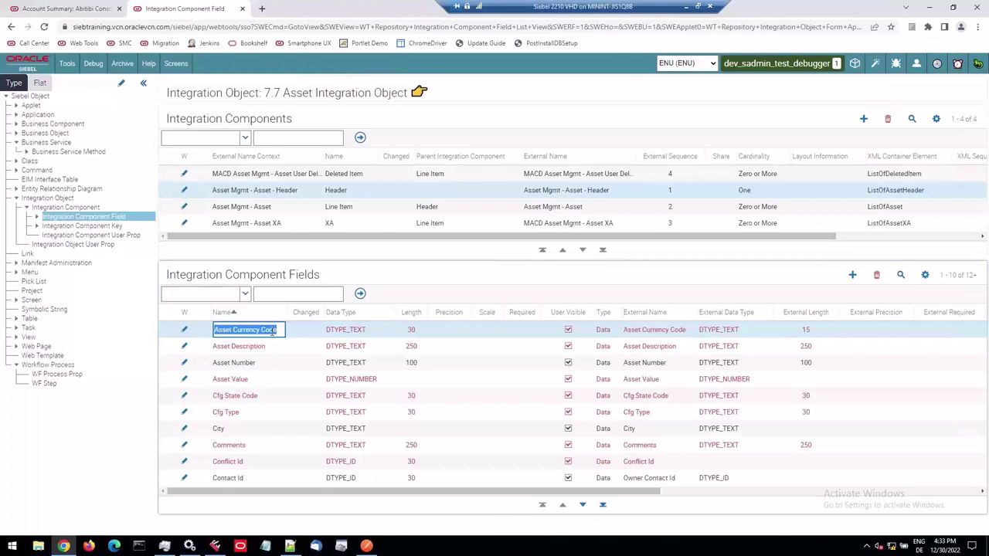
pyautogui.hotkey('ctrl', 'a')
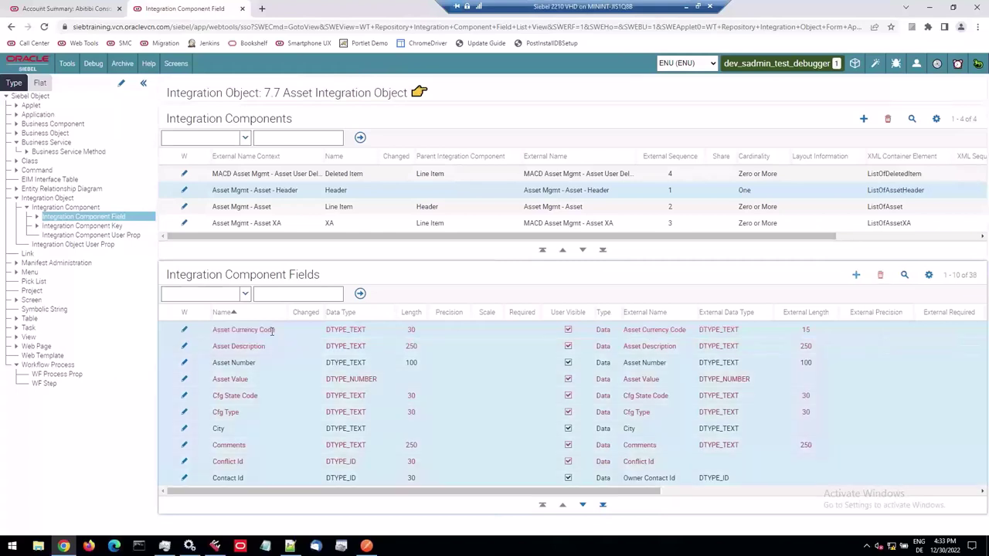
pyautogui.click(928, 275)
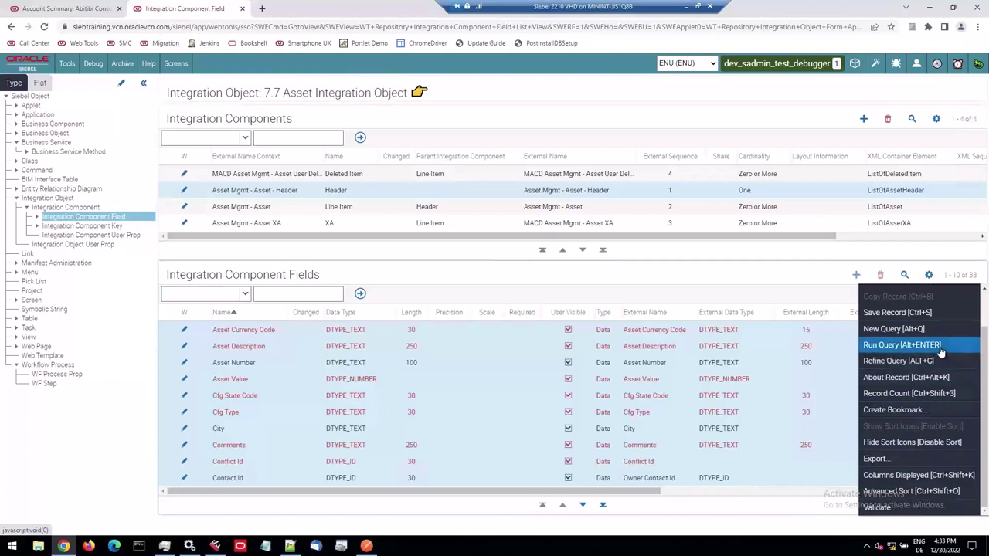
pyautogui.scroll(1, 941, 353)
pyautogui.click(799, 278)
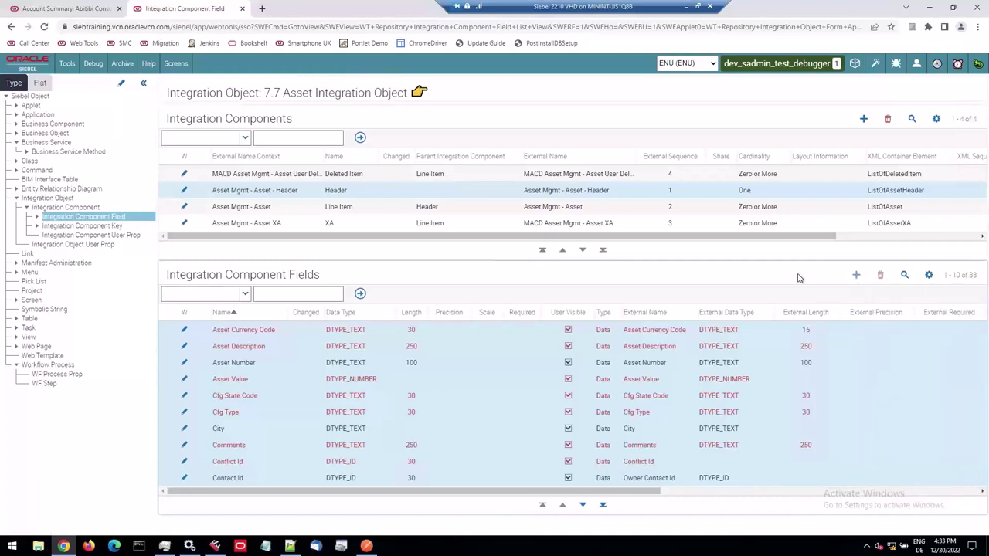
pyautogui.click(936, 64)
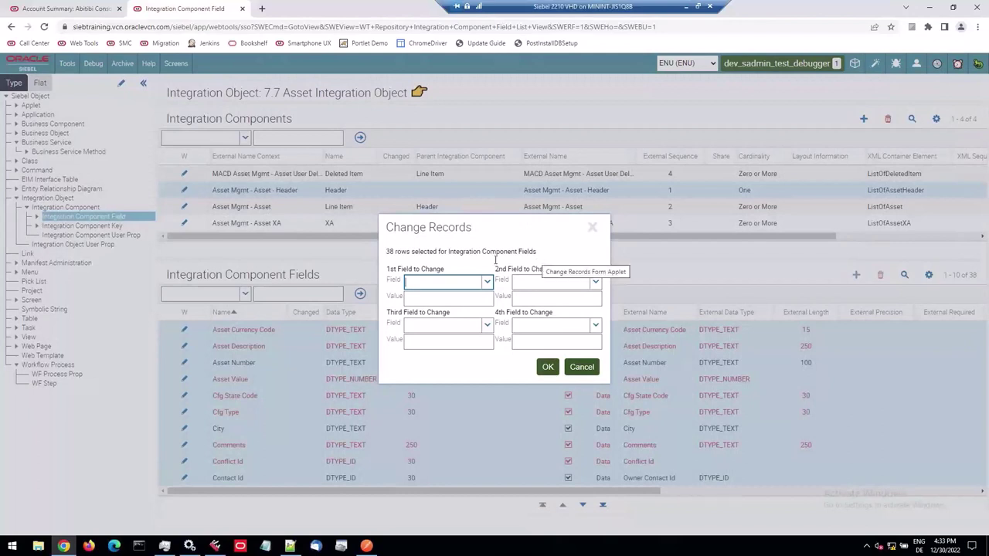
pyautogui.moveTo(387, 252); pyautogui.dragTo(538, 251)
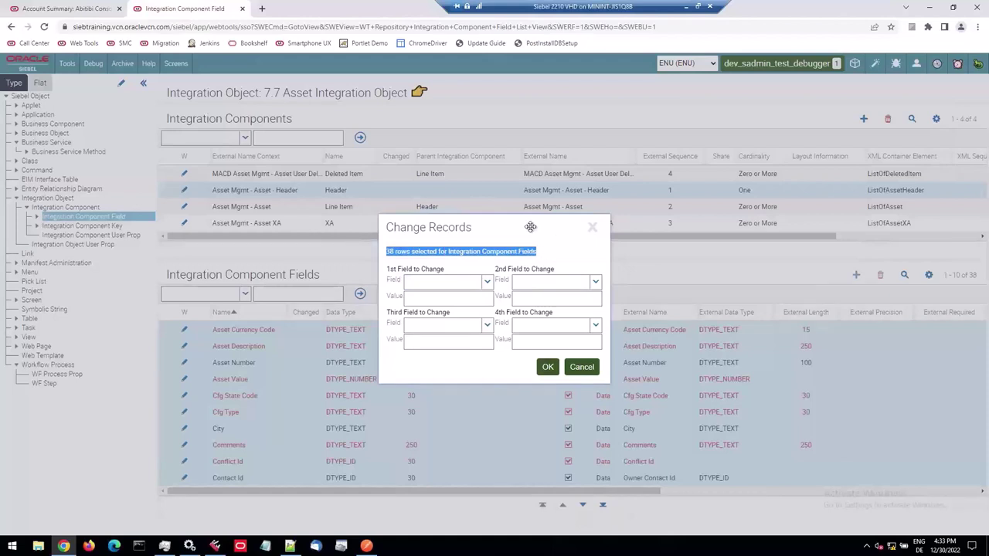
# Set Comments to "siebel friday" for all selected integration component fields.
pyautogui.click(486, 281)
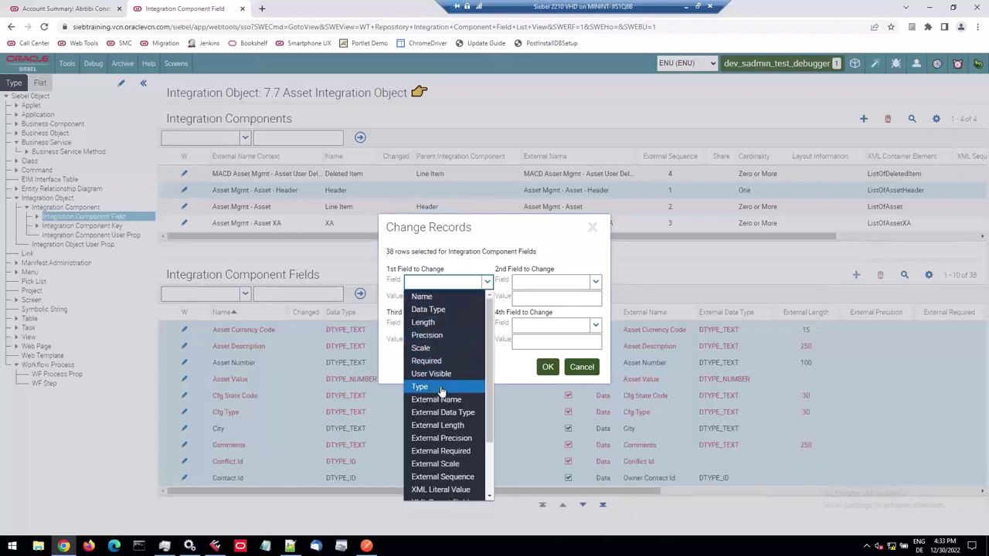
pyautogui.scroll(-2, 451, 371)
pyautogui.click(444, 495)
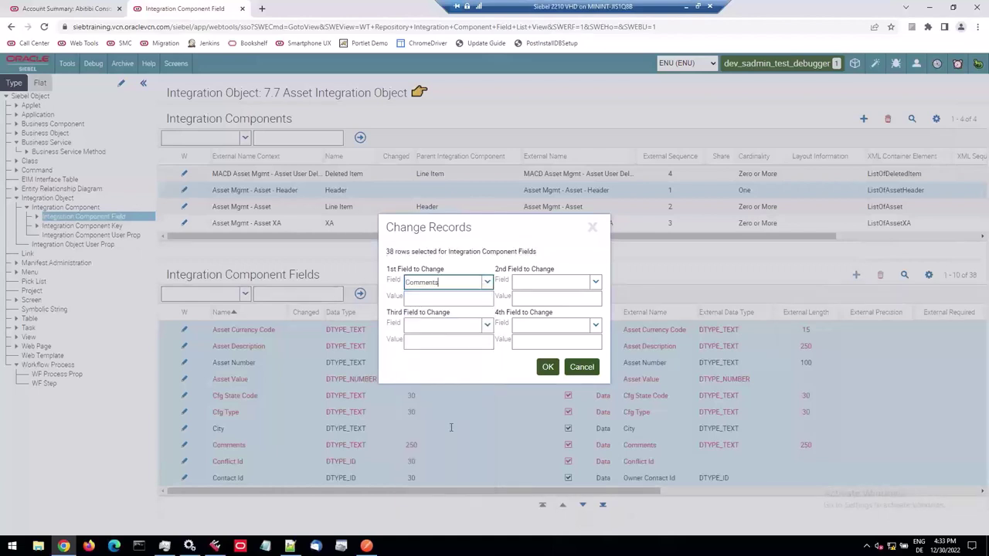
pyautogui.click(452, 299)
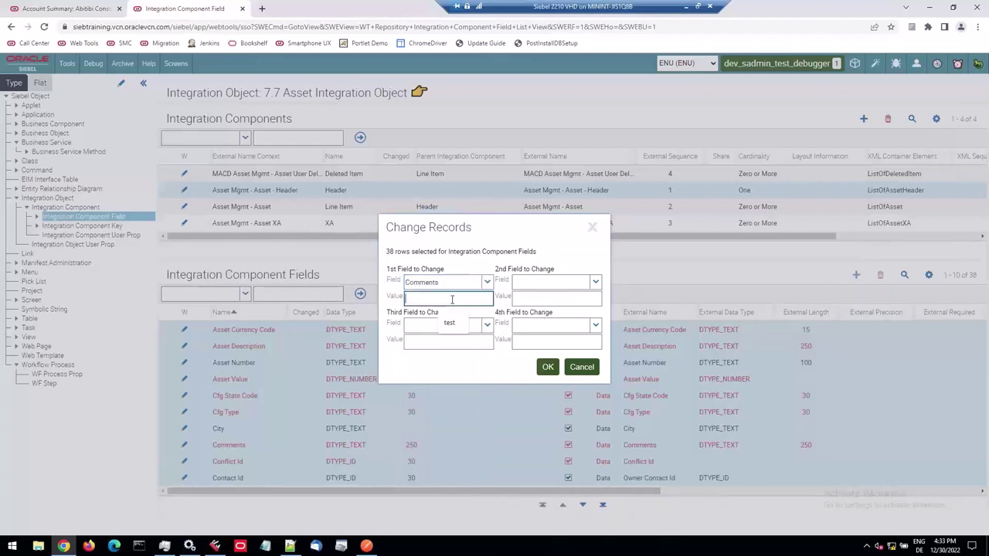
pyautogui.write('siebel friday')
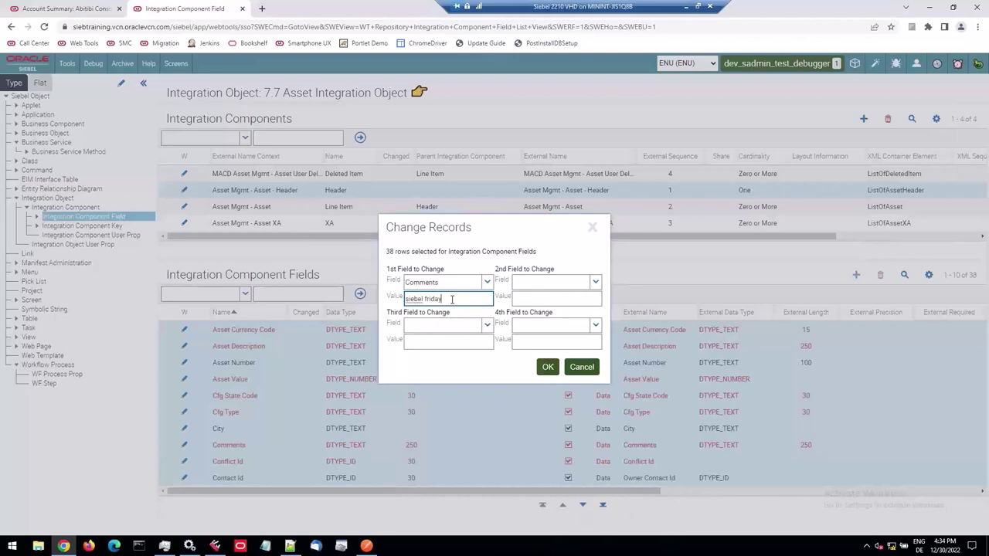
pyautogui.click(548, 366)
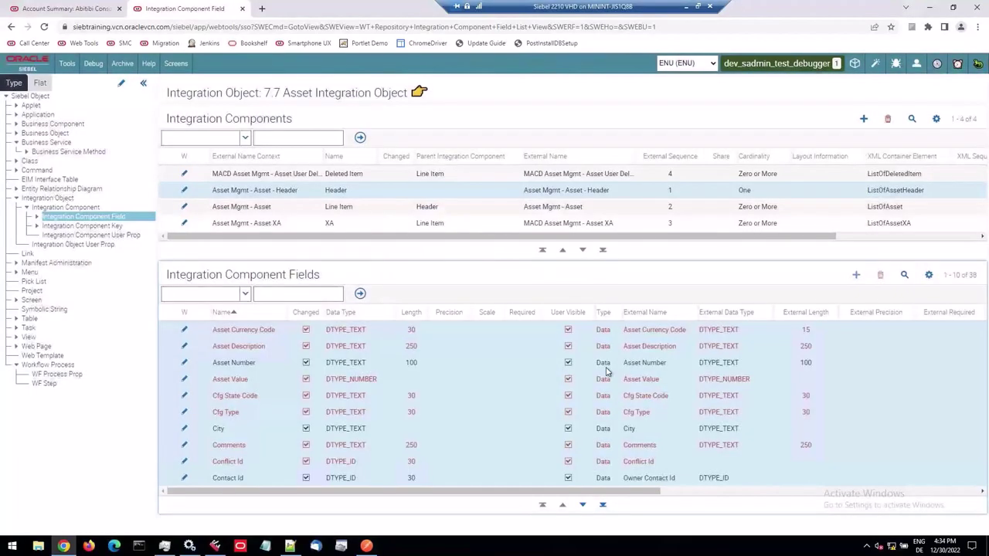
# Page through the integration component fields to check the Comments column, and return to the first records.
pyautogui.click(746, 492)
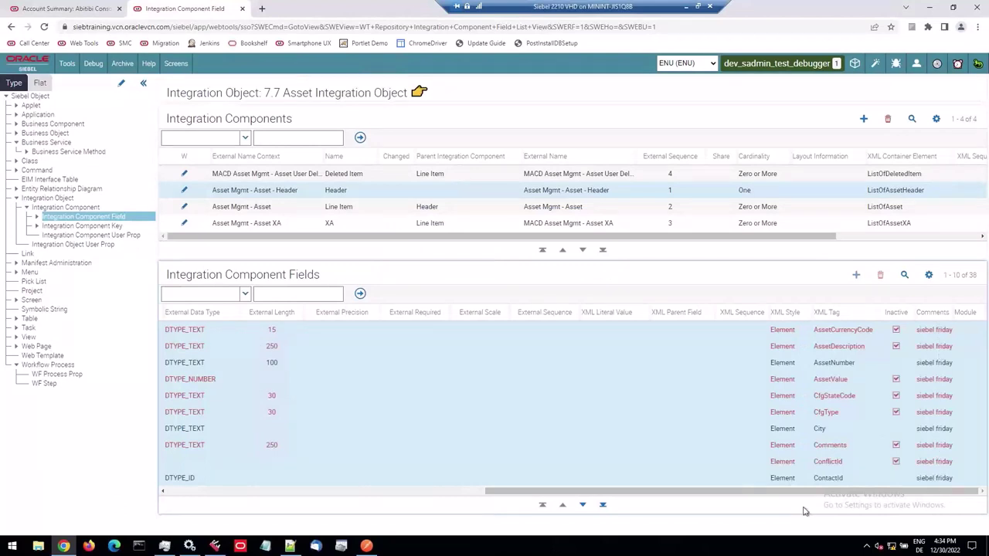
pyautogui.click(582, 505)
pyautogui.click(583, 504)
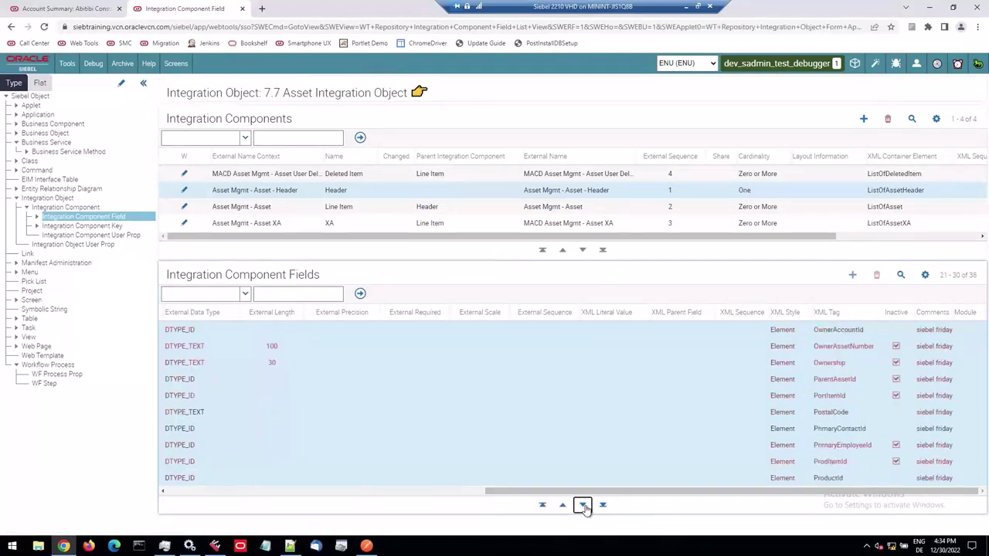
pyautogui.click(583, 504)
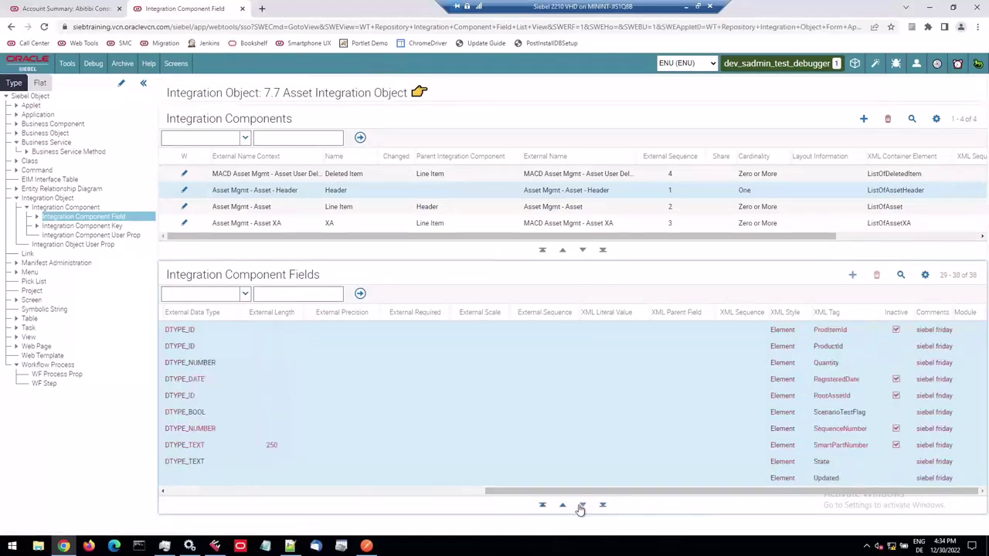
pyautogui.click(562, 504)
pyautogui.click(563, 504)
pyautogui.click(563, 504)
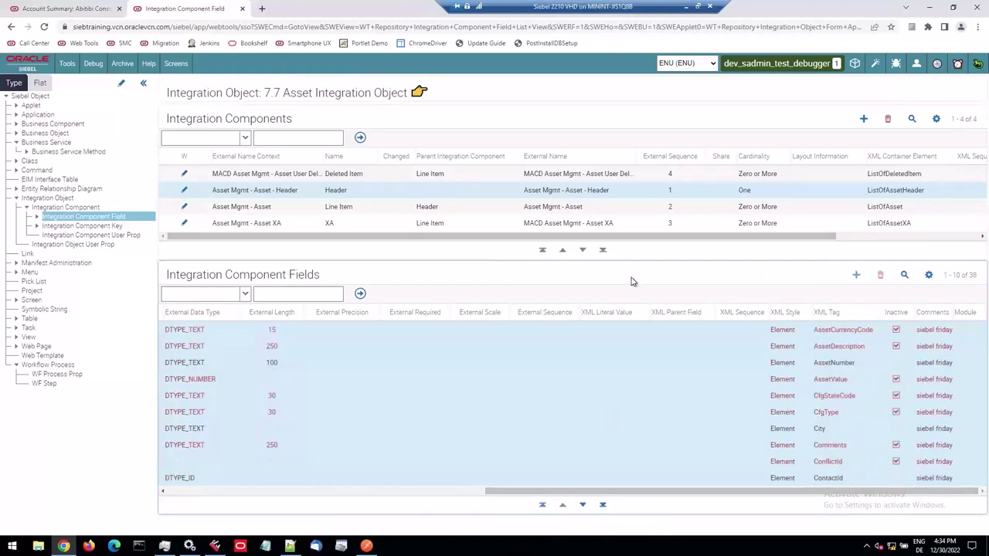
# Step the parent record forward from 7.7 Asset Integration Object to 7.7 Service Agreement Integration Object.
pyautogui.click(419, 94)
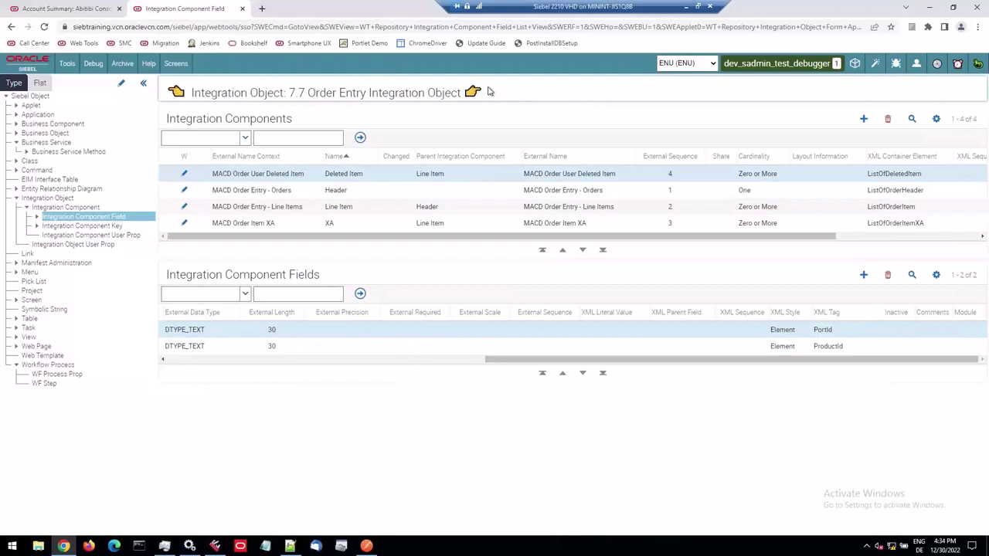
pyautogui.click(481, 122)
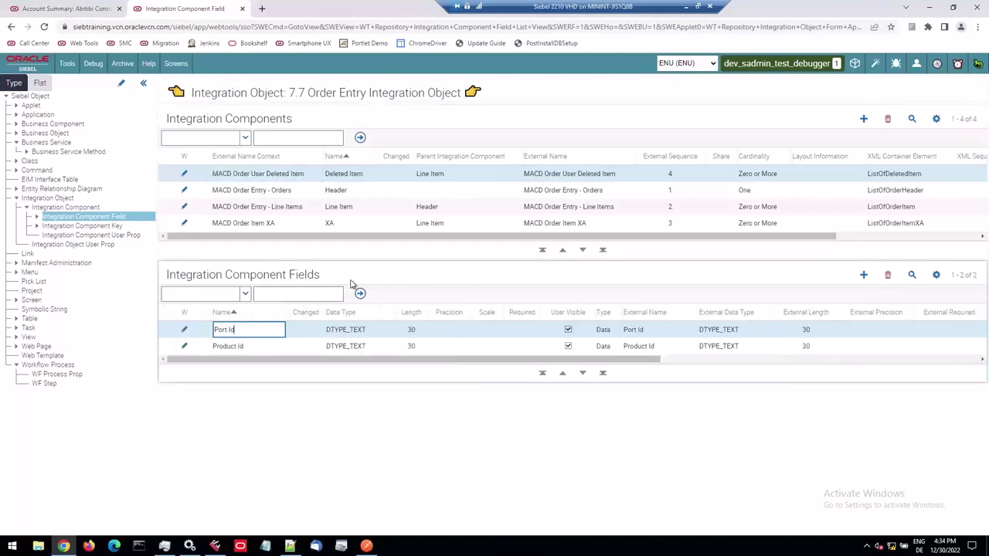
pyautogui.click(472, 94)
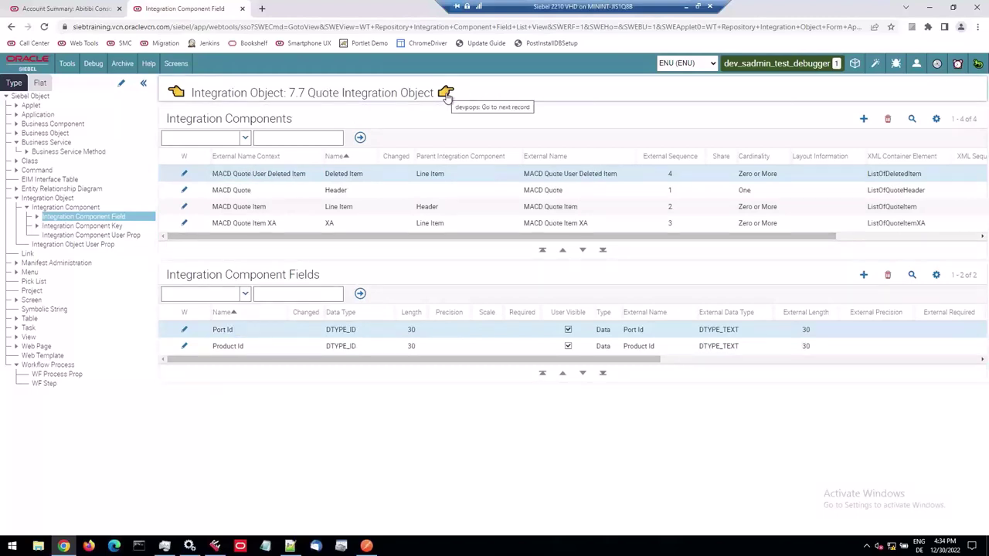
pyautogui.click(447, 95)
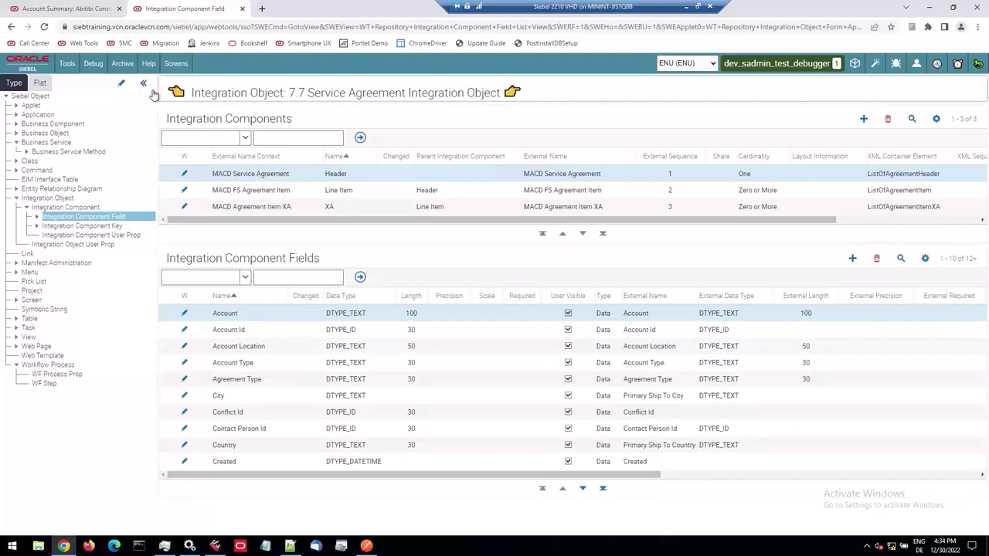
# Step the parent record back to 7.7 Asset Integration Object and forward again to 7.7 Service Agreement Integration Object.
pyautogui.click(176, 93)
pyautogui.click(176, 94)
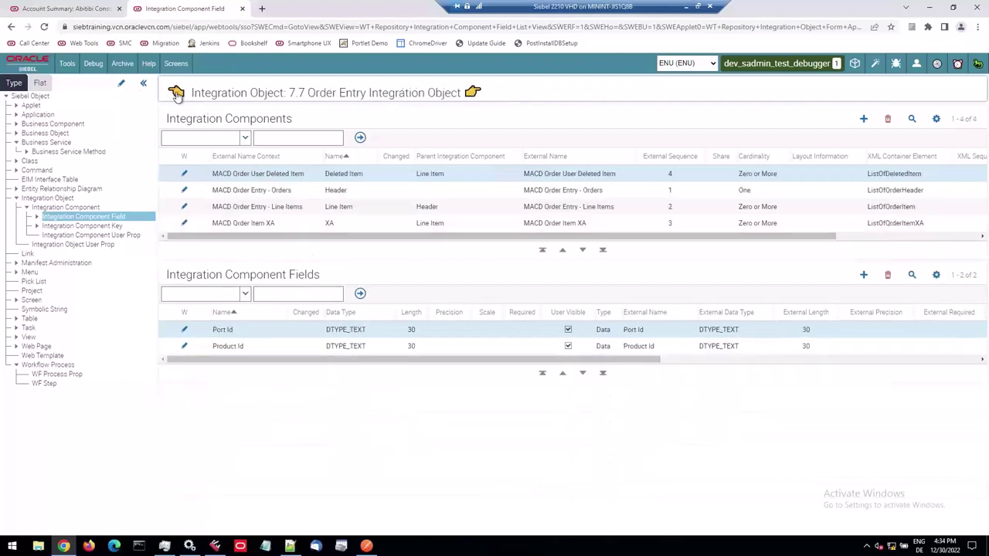
pyautogui.click(176, 93)
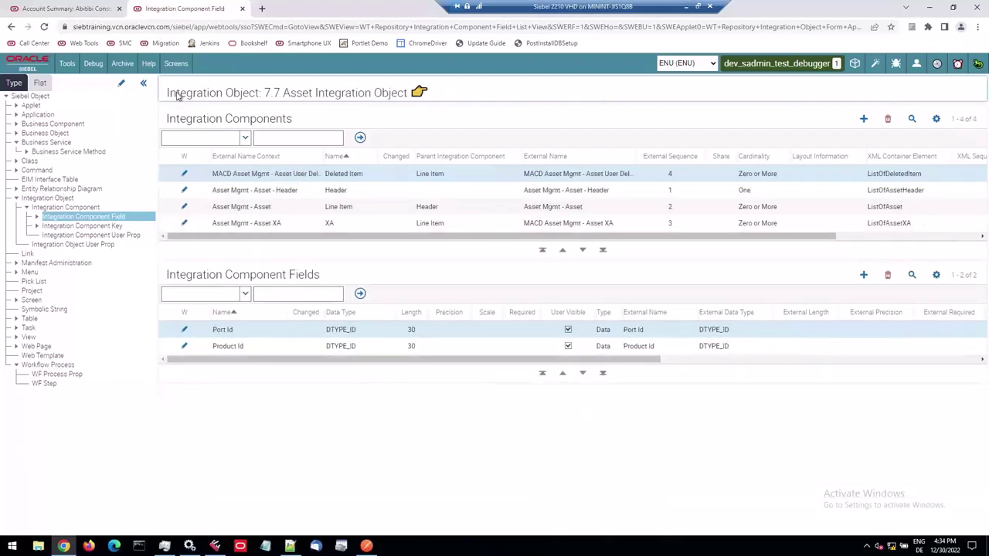
pyautogui.click(418, 92)
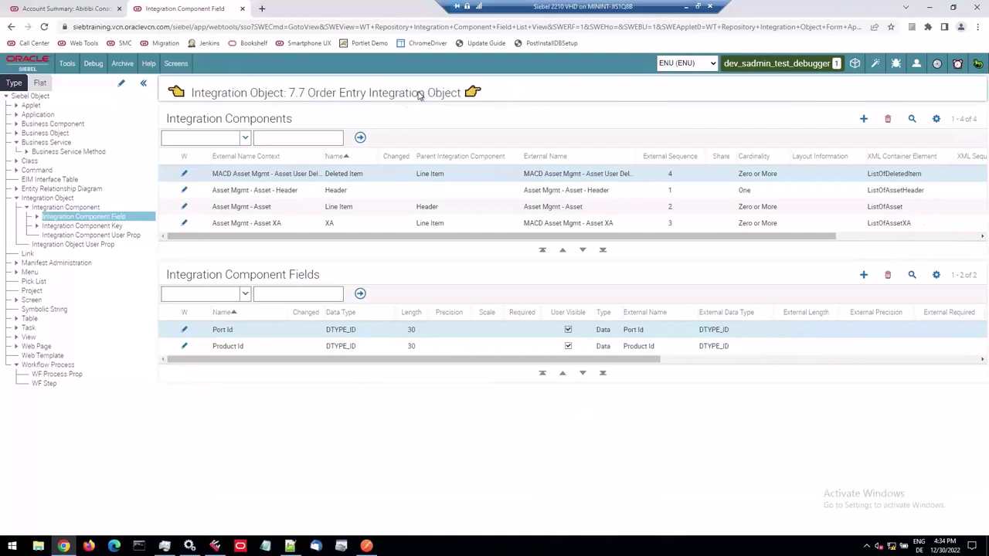
pyautogui.click(472, 95)
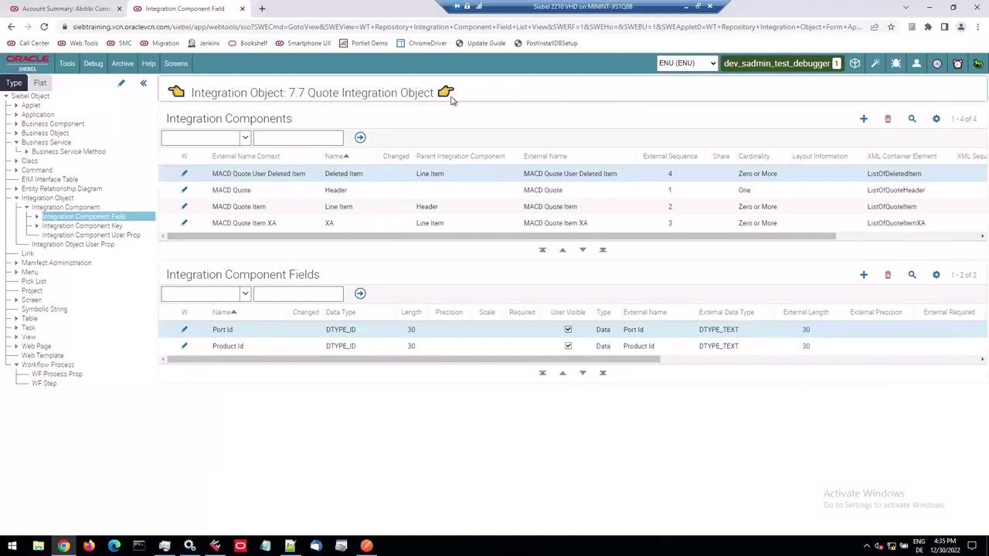
pyautogui.click(451, 97)
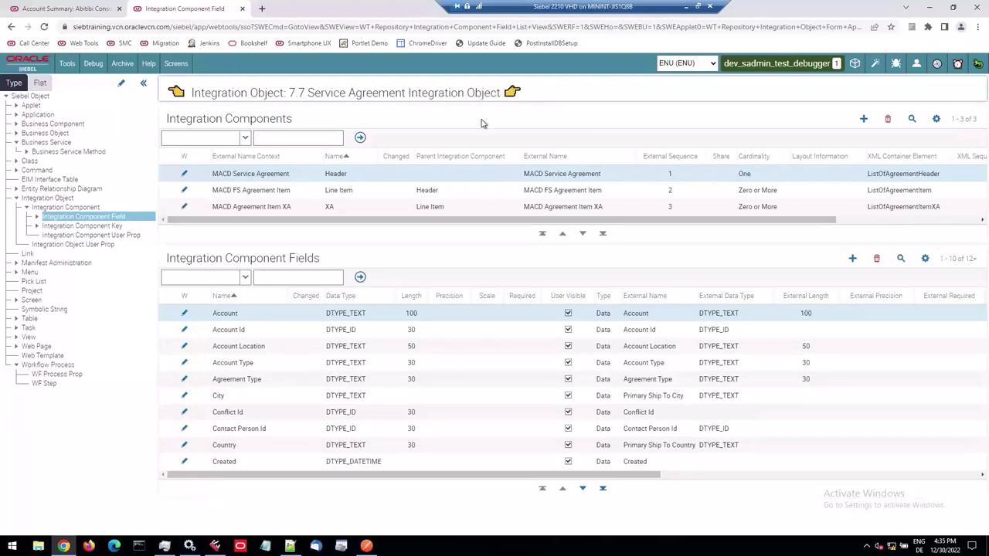
# Log out of Siebel Web Tools and close its browser tab.
pyautogui.click(916, 65)
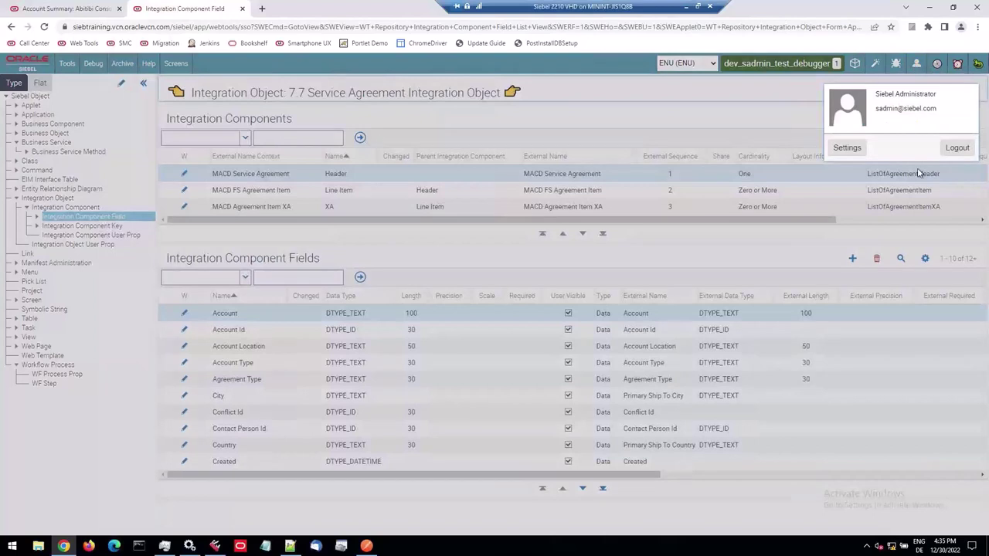
pyautogui.click(957, 148)
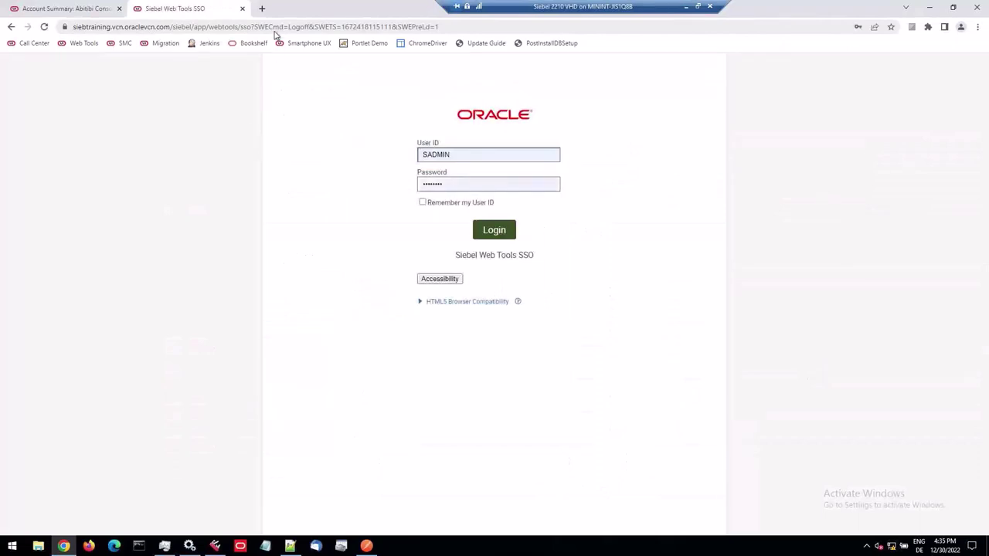
pyautogui.click(243, 10)
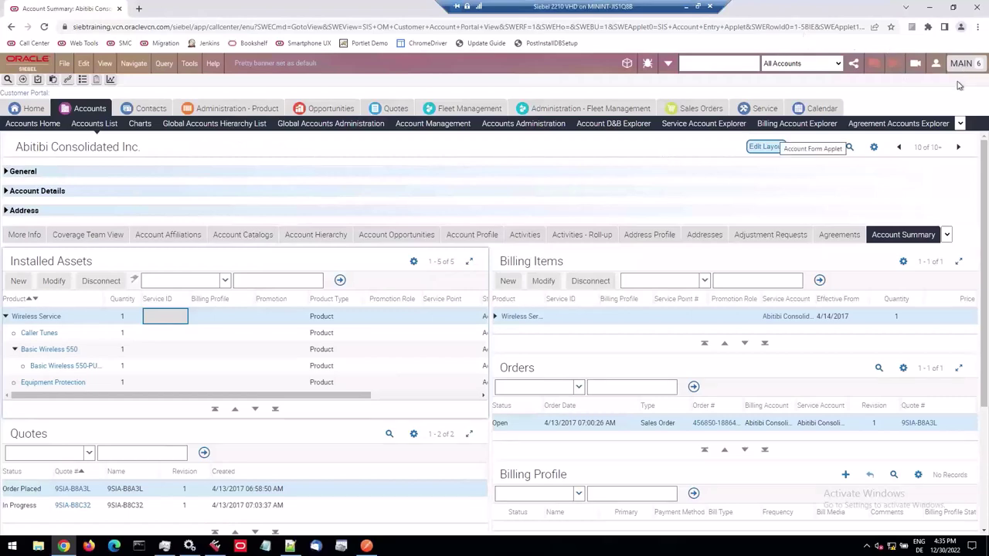
# From the Accounts screen, try to open Contact List Applet in Web Tools through the MAIN workspace's modified objects list, and close the list.
pyautogui.click(90, 110)
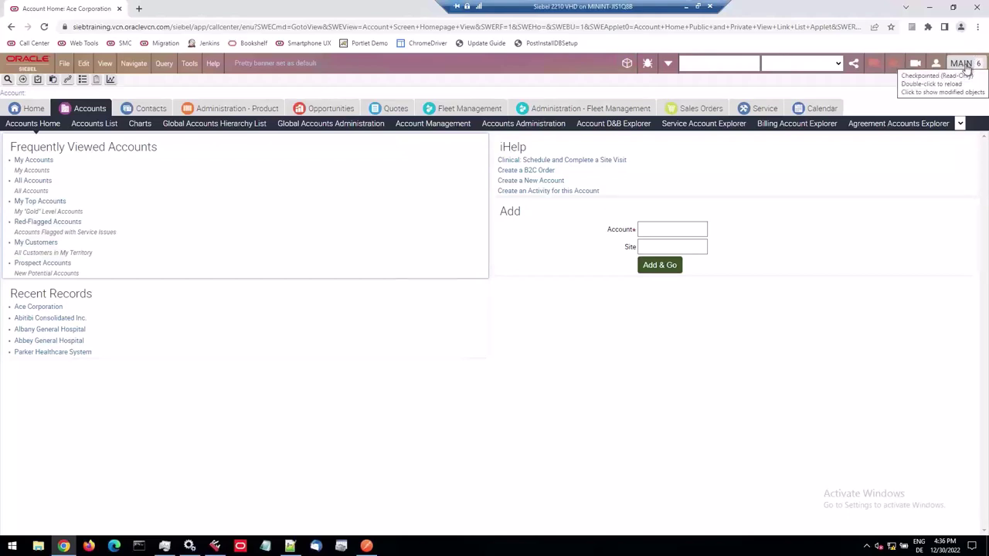
pyautogui.click(963, 64)
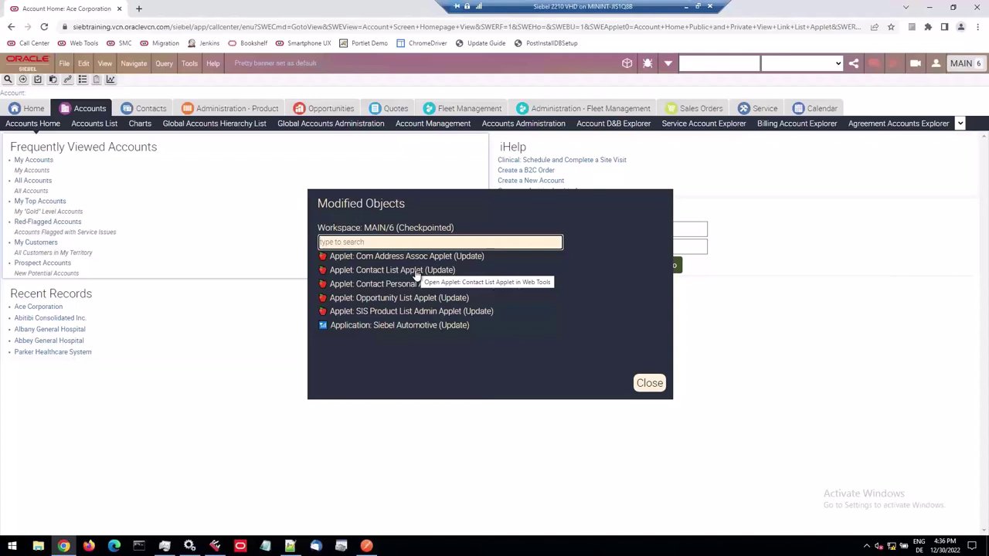
pyautogui.click(417, 274)
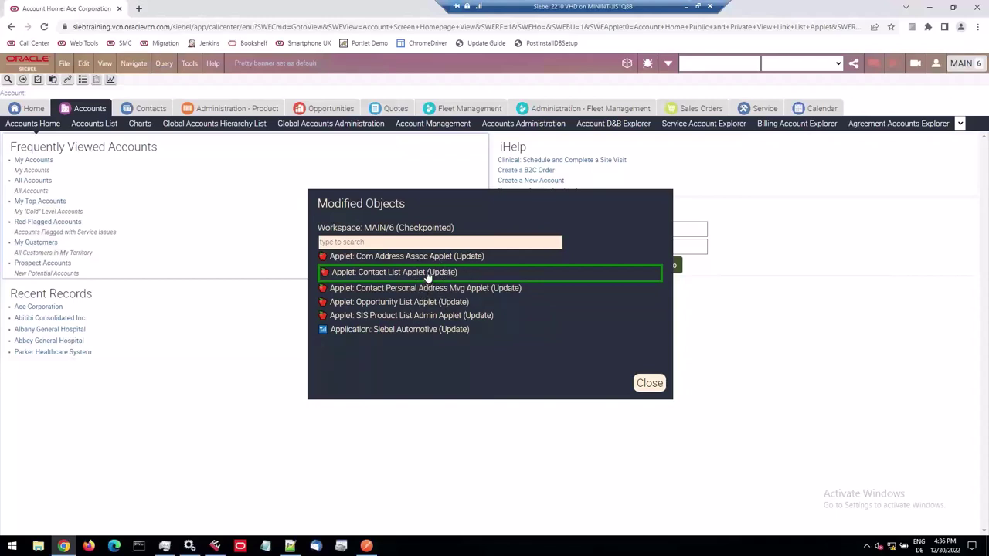
pyautogui.click(650, 386)
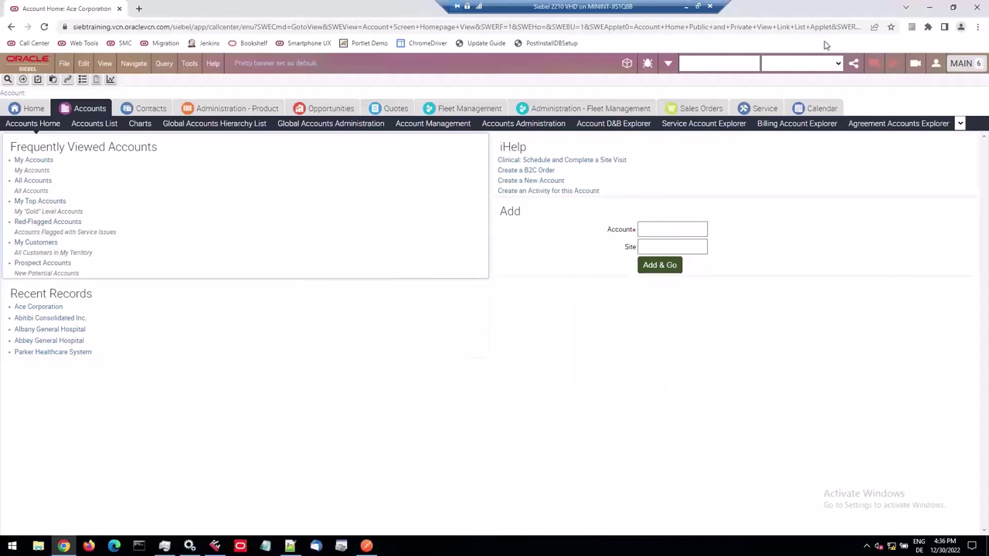
# Restart the Chrome browser and log in to Siebel Call Center with the prefilled credentials.
pyautogui.click(974, 10)
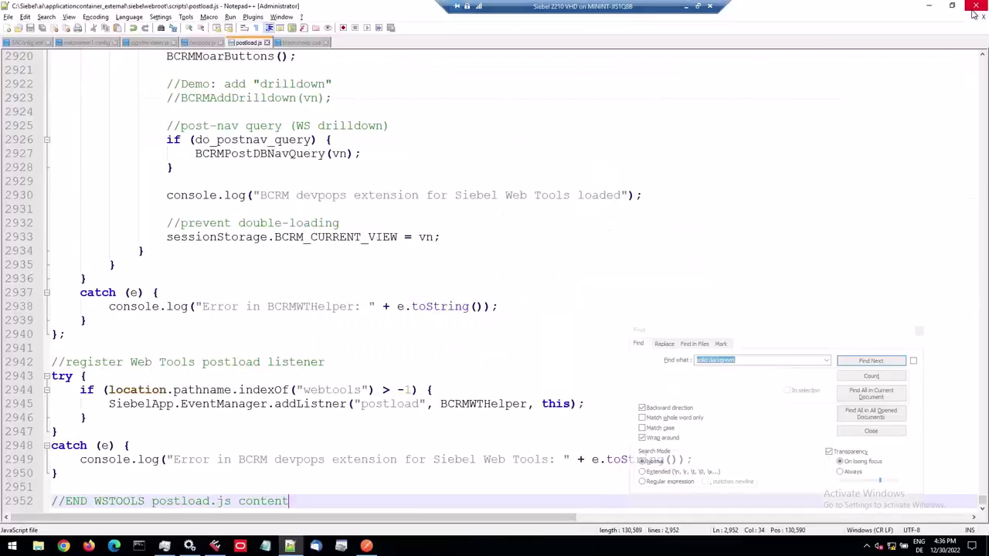
pyautogui.click(64, 546)
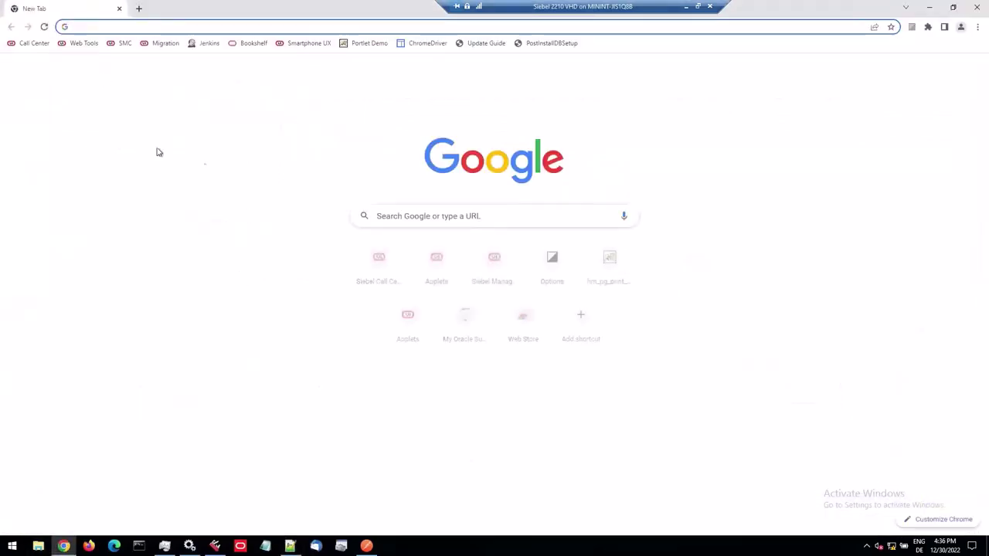
pyautogui.click(25, 43)
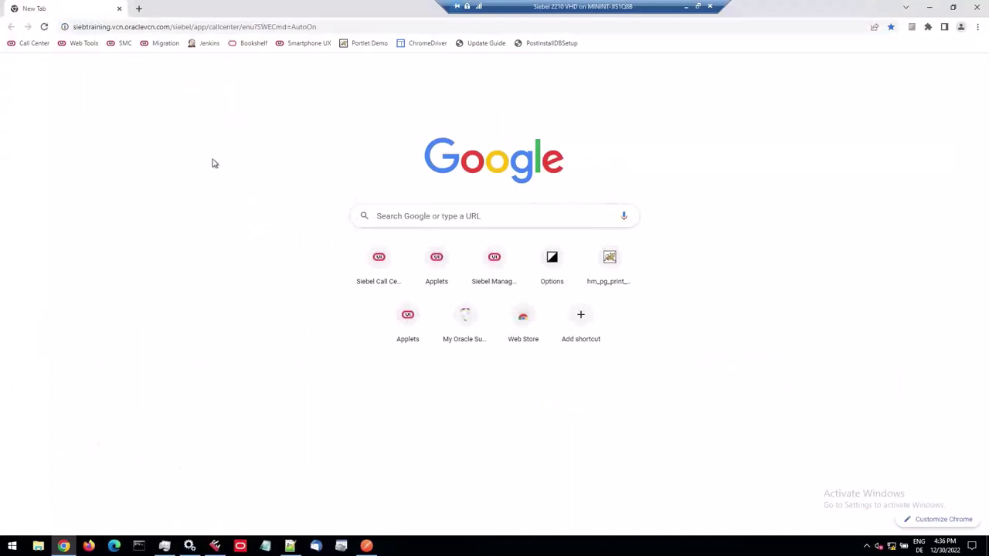
pyautogui.click(24, 45)
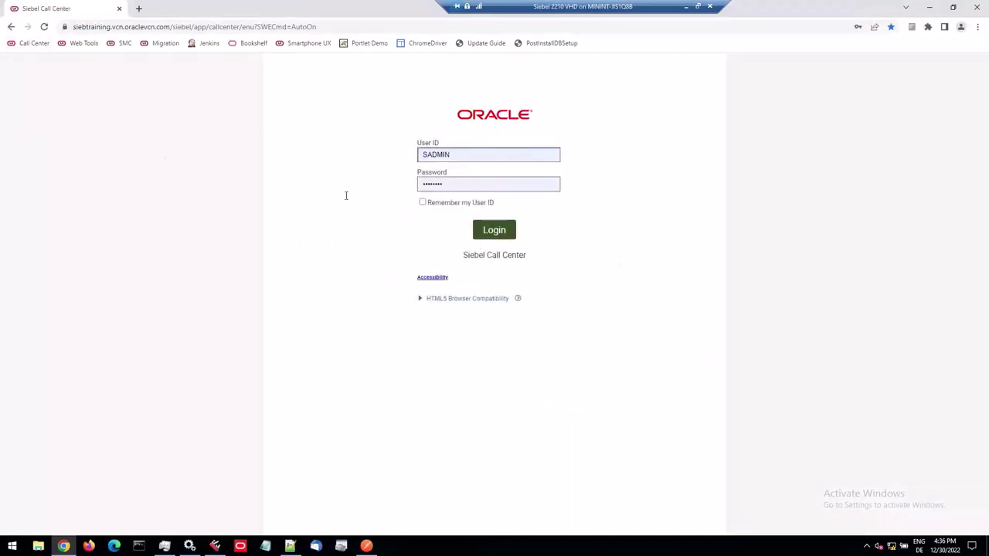
pyautogui.click(494, 234)
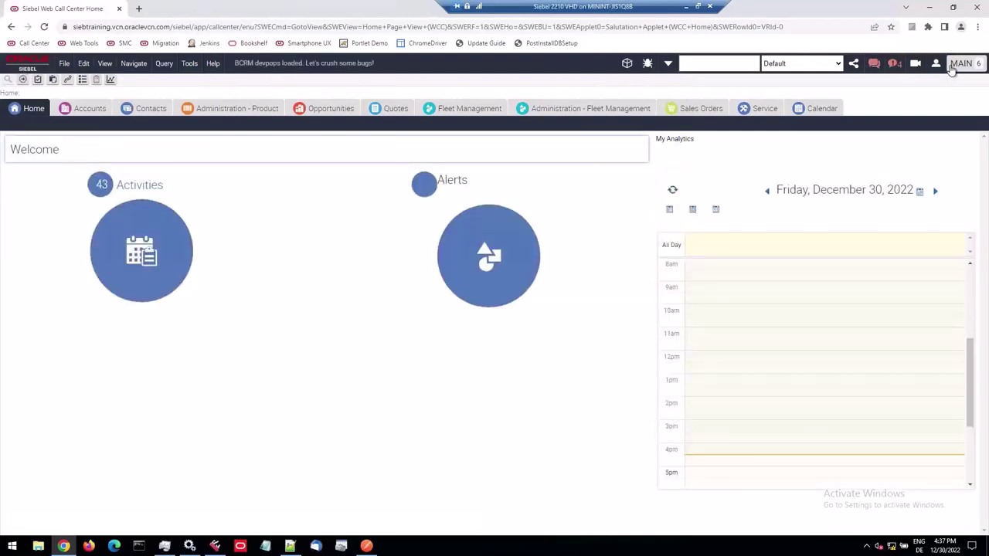
# Open Contact List Applet in Web Tools from the MAIN workspace's modified objects list, and return to Call Center.
pyautogui.click(958, 64)
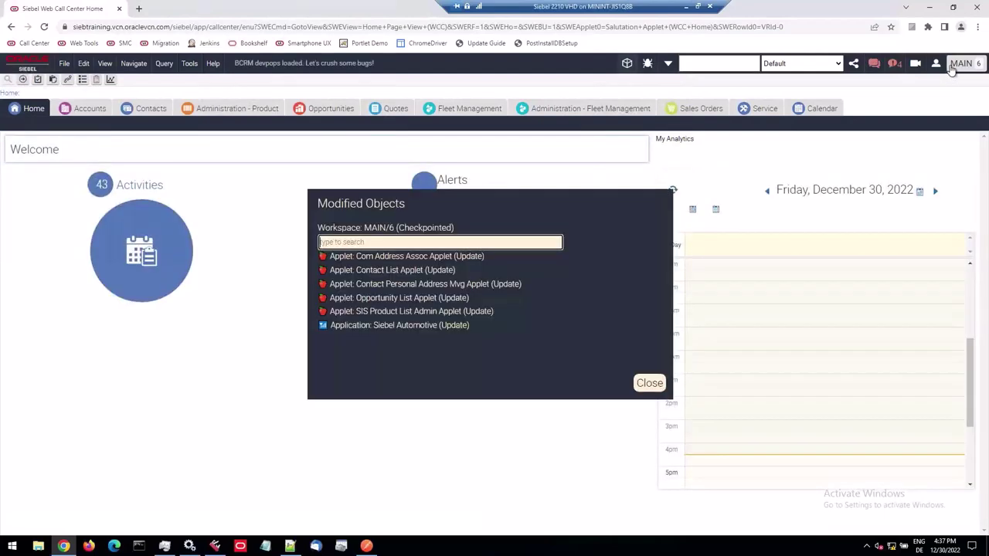
pyautogui.click(374, 271)
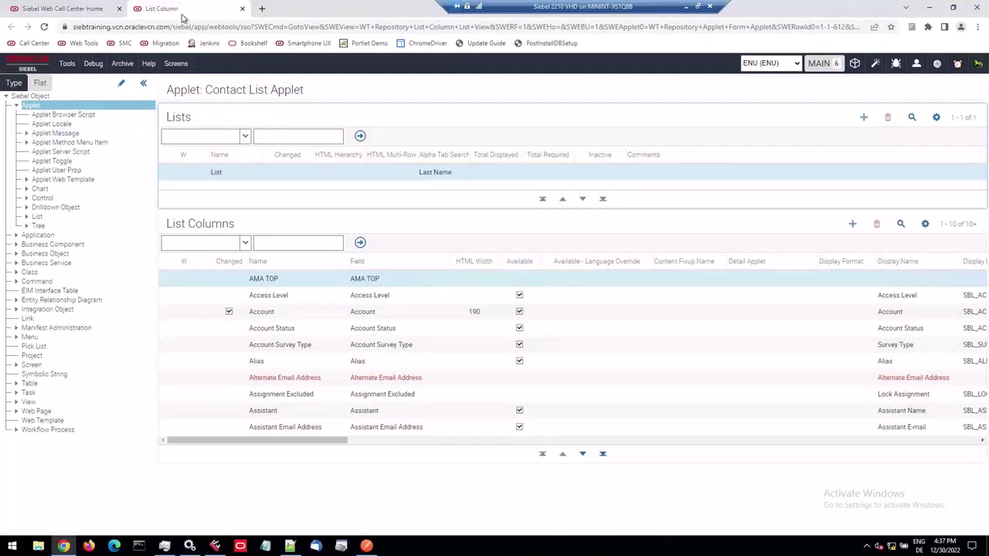
pyautogui.click(93, 11)
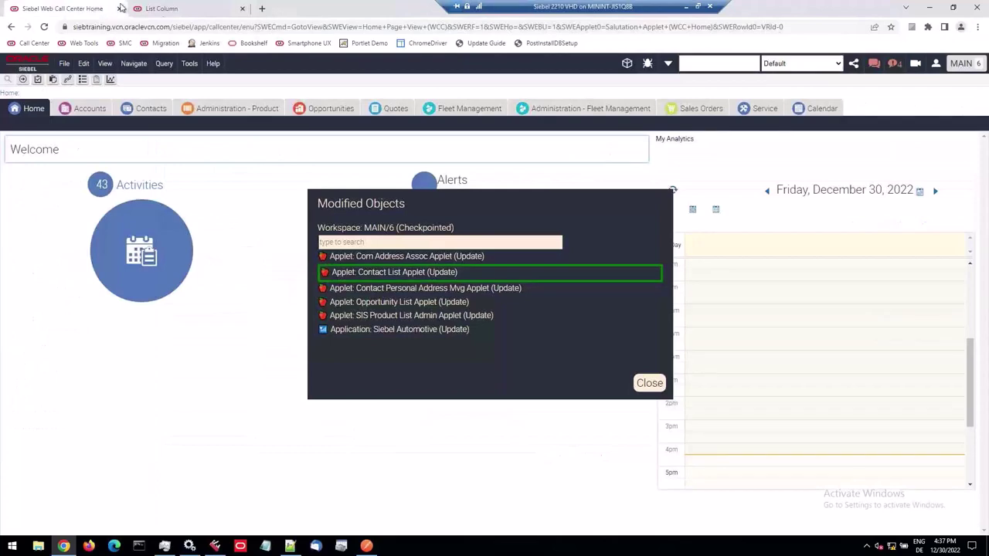
# Open the Siebel Automotive application in Web Tools from the modified objects list, return to Call Center and close the list.
pyautogui.click(376, 330)
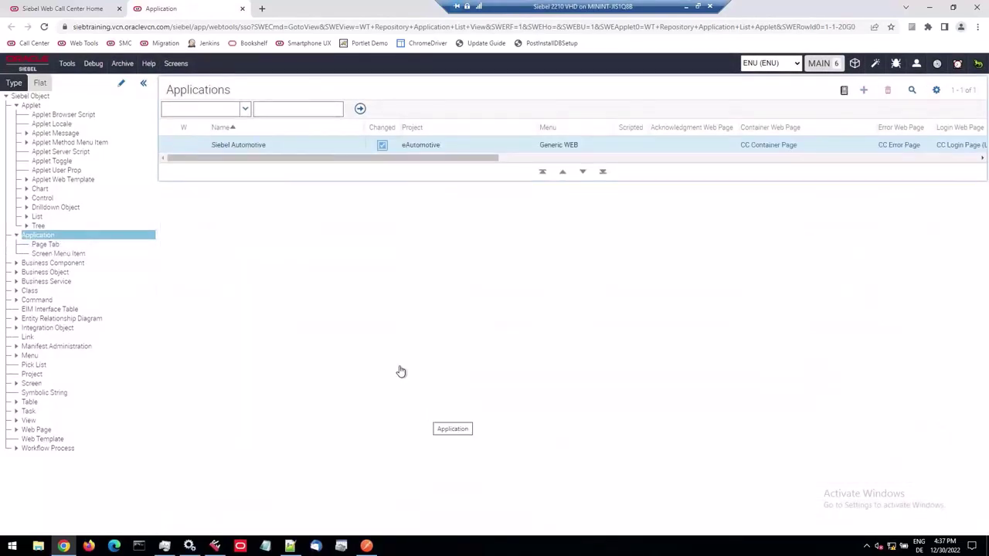
pyautogui.click(72, 9)
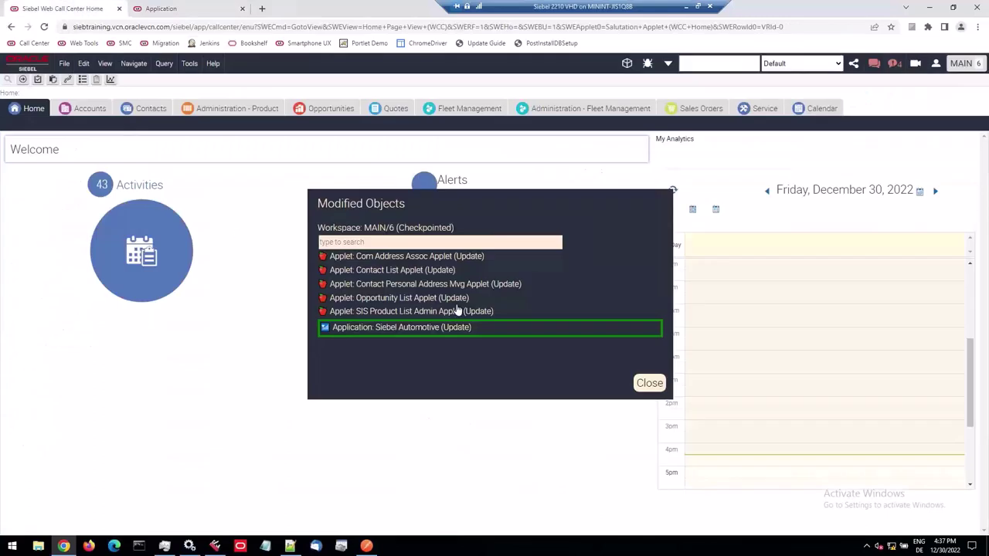
pyautogui.click(648, 384)
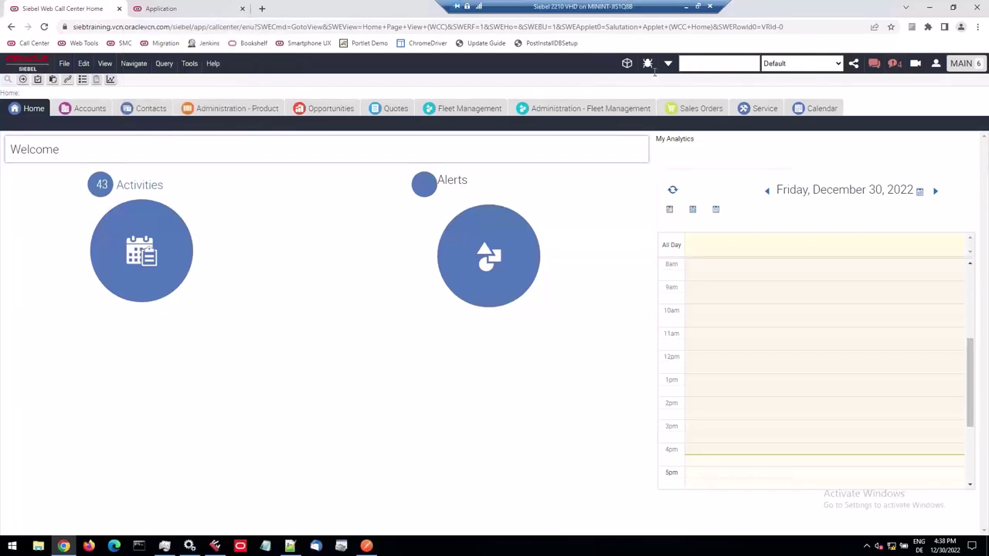
# Leave the remote session for Visual Studio Code and search devpops.js for "openweb".
pyautogui.click(686, 9)
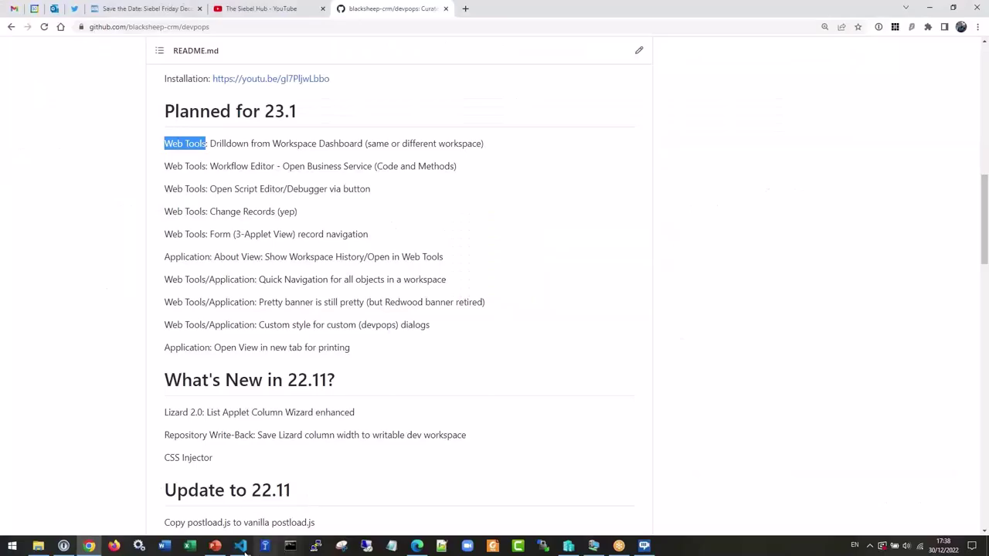
pyautogui.click(242, 545)
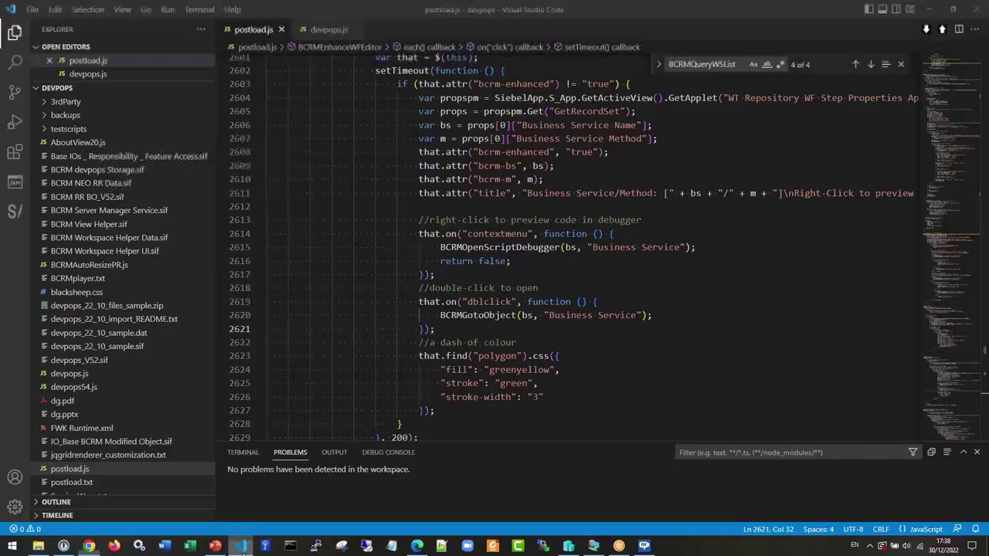
pyautogui.click(477, 210)
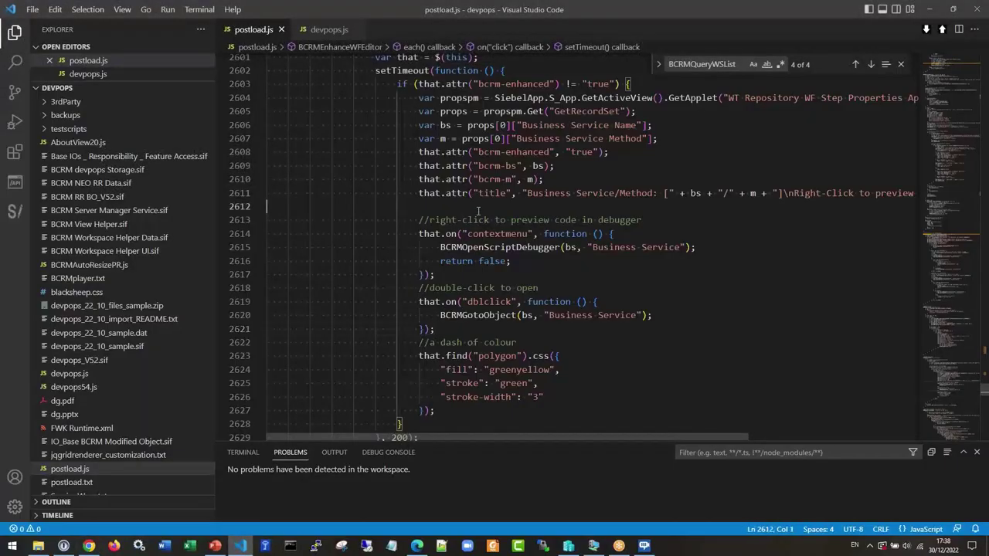
pyautogui.click(321, 29)
pyautogui.doubleClick(568, 177)
pyautogui.hotkey('ctrl', 'f')
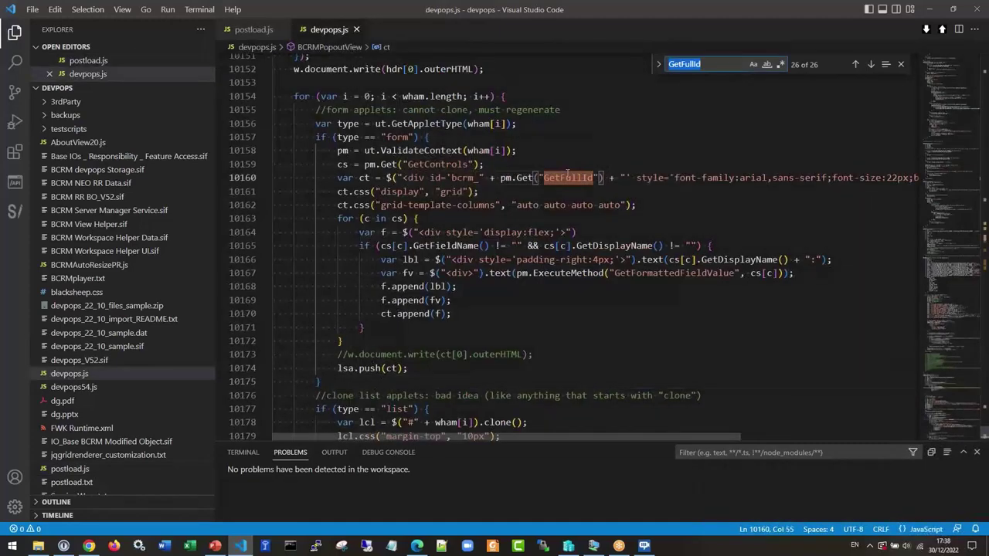
pyautogui.write('openweb')
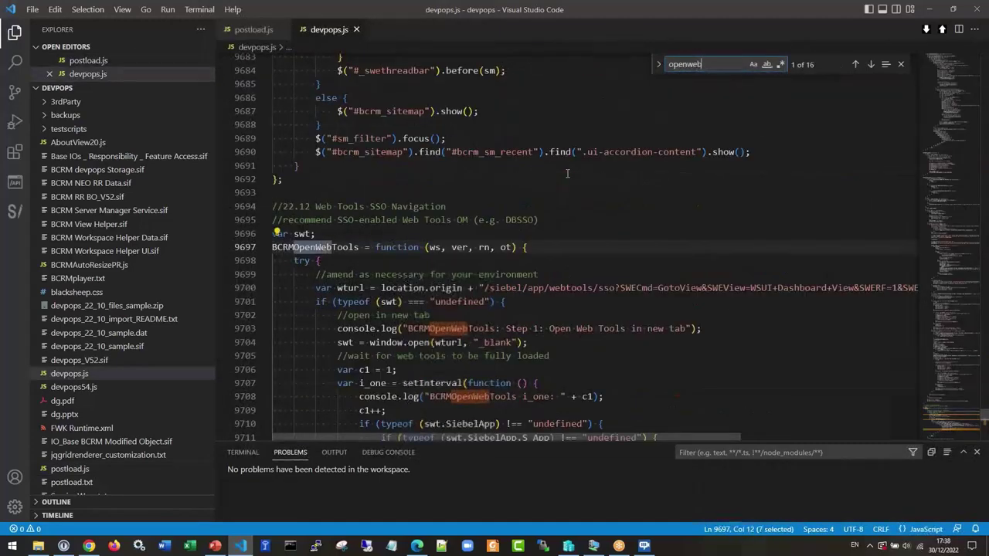
# Examine how the BCRMOpenWebTools function assigns the window.open call for the new tab to the swt variable.
pyautogui.scroll(-2, 479, 186)
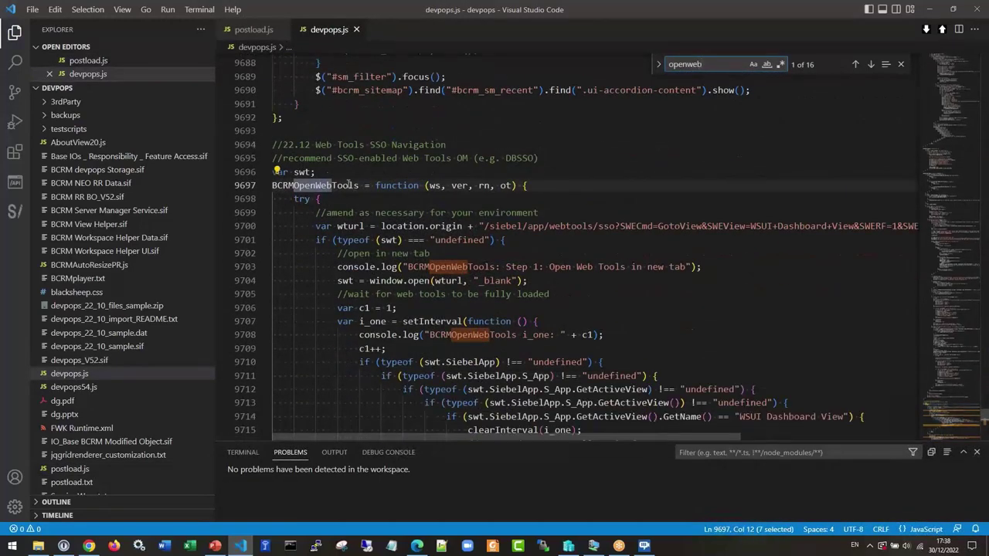
pyautogui.doubleClick(348, 185)
pyautogui.scroll(-2, 347, 185)
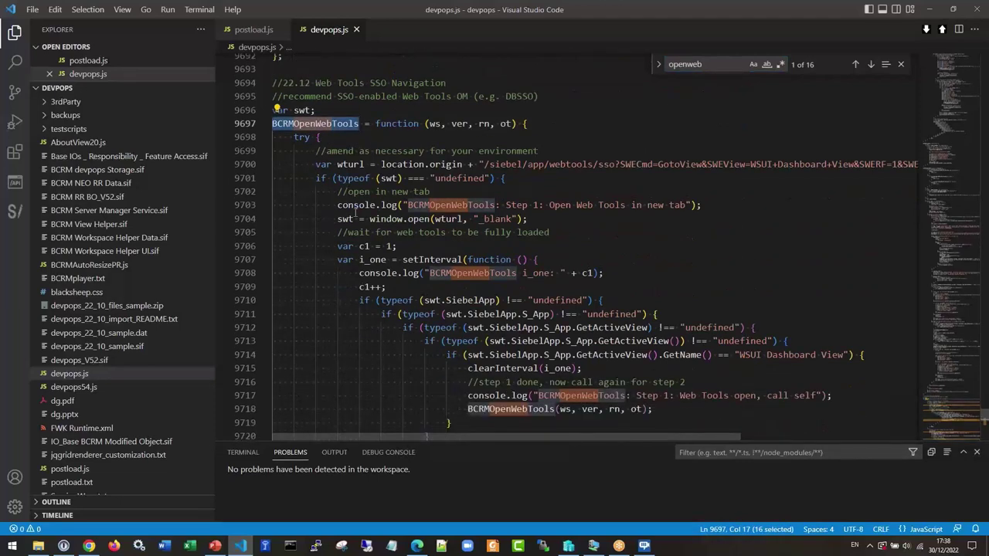
pyautogui.moveTo(338, 219); pyautogui.dragTo(353, 219)
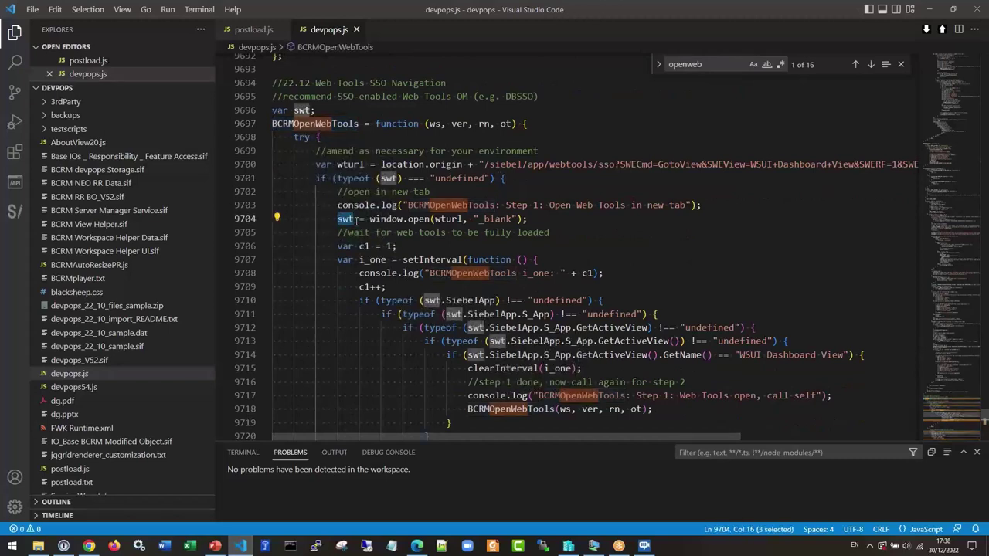
pyautogui.moveTo(370, 218); pyautogui.dragTo(538, 218)
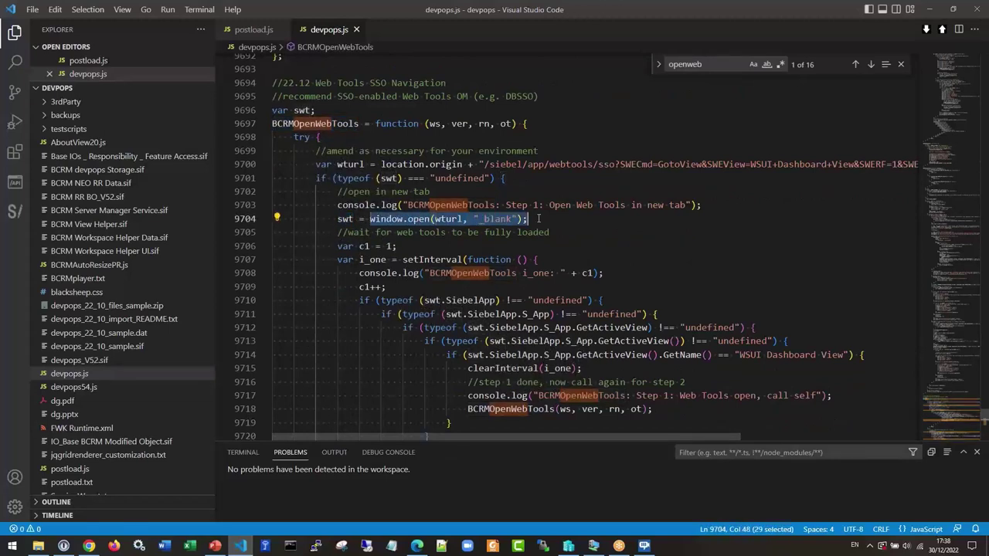
pyautogui.click(478, 218)
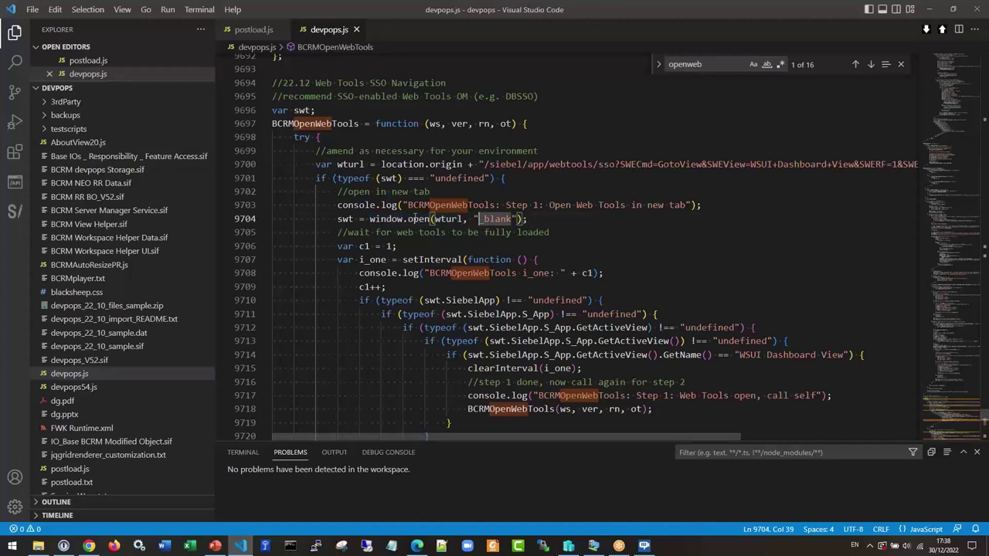
pyautogui.moveTo(410, 219)
pyautogui.doubleClick(345, 219)
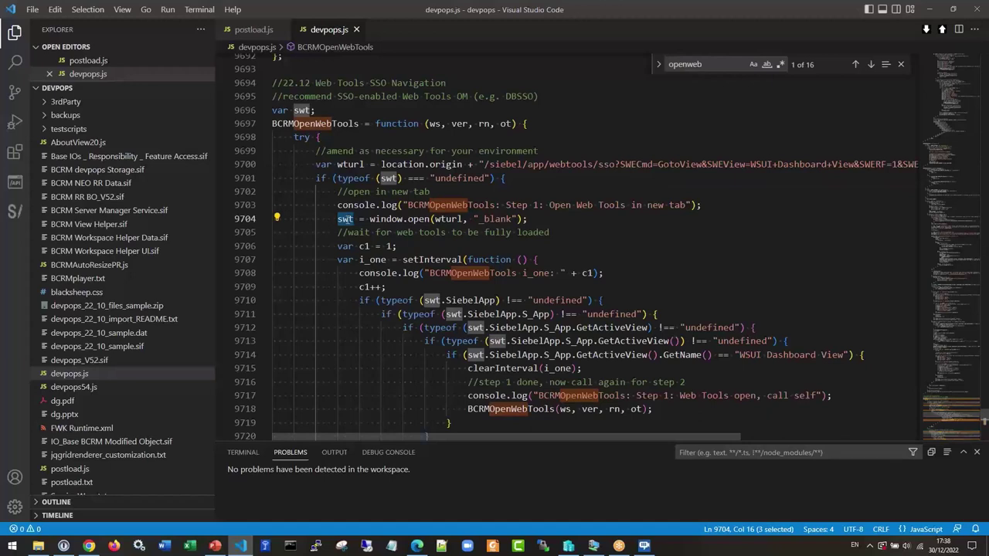
pyautogui.moveTo(346, 219)
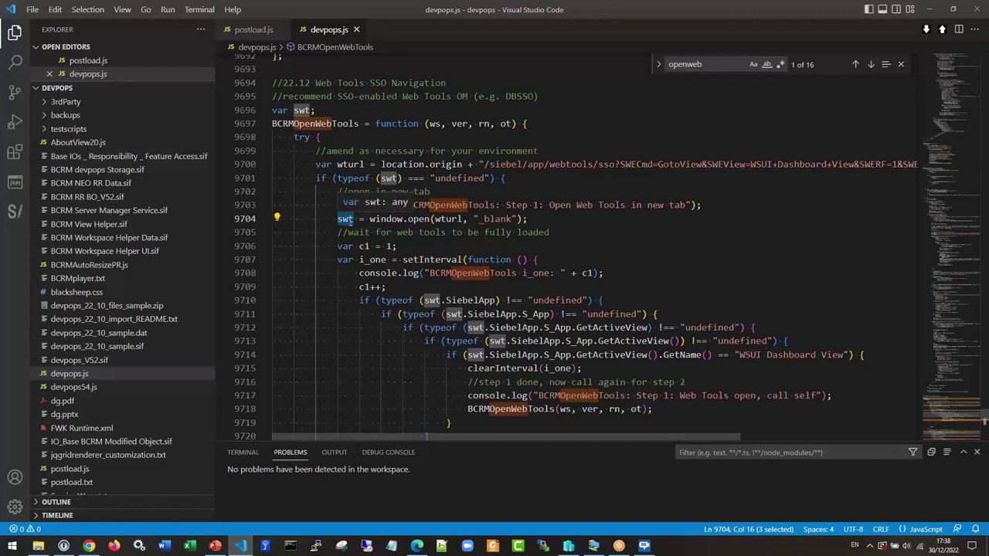
# Examine the swt reference in the WSUI Dashboard View check and the sso part of the wturl address.
pyautogui.scroll(-2, 434, 304)
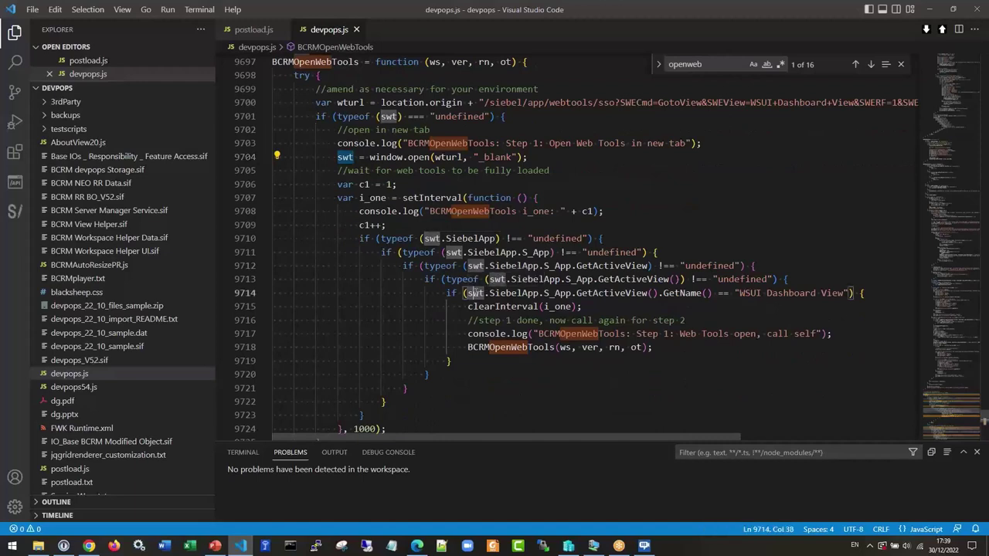
pyautogui.moveTo(467, 292); pyautogui.dragTo(488, 293)
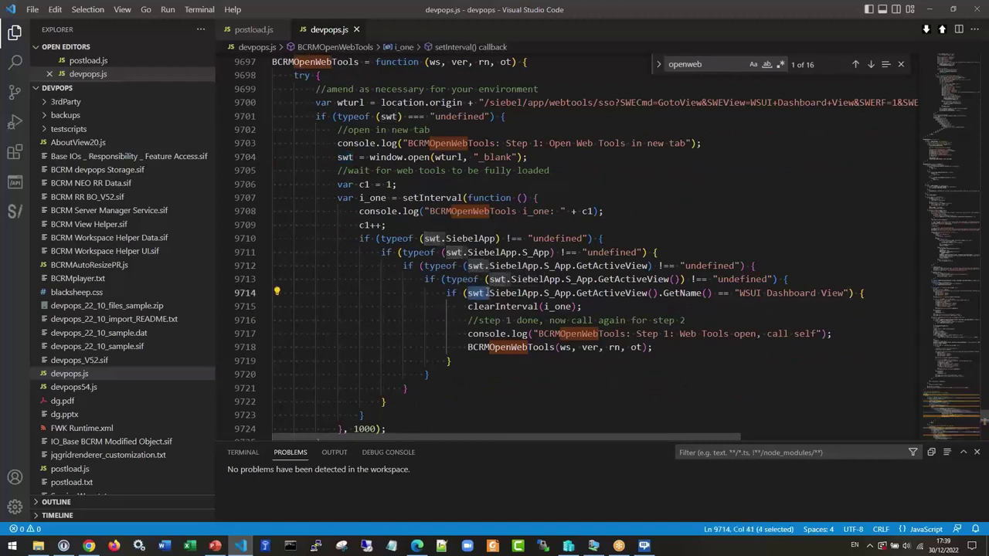
pyautogui.click(489, 293)
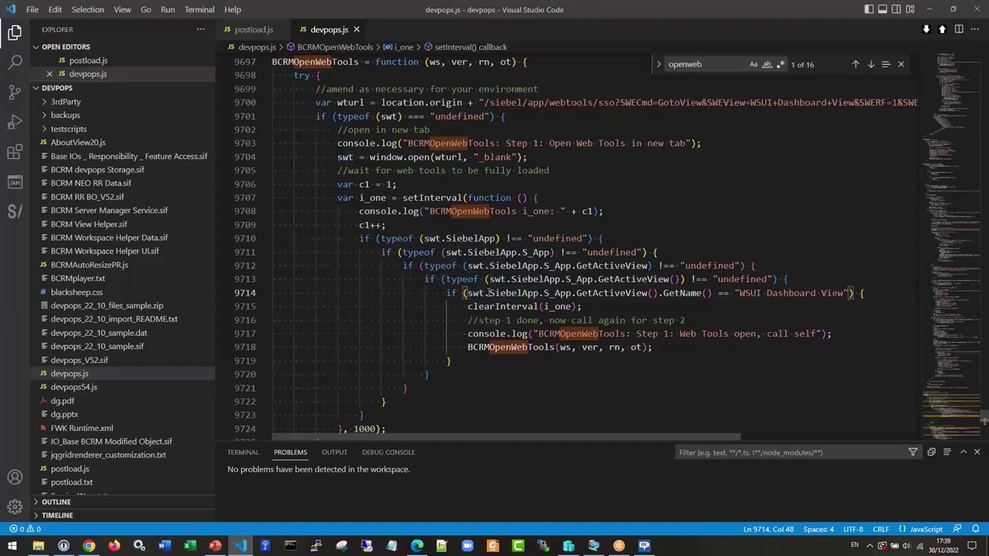
pyautogui.moveTo(489, 293); pyautogui.dragTo(466, 293)
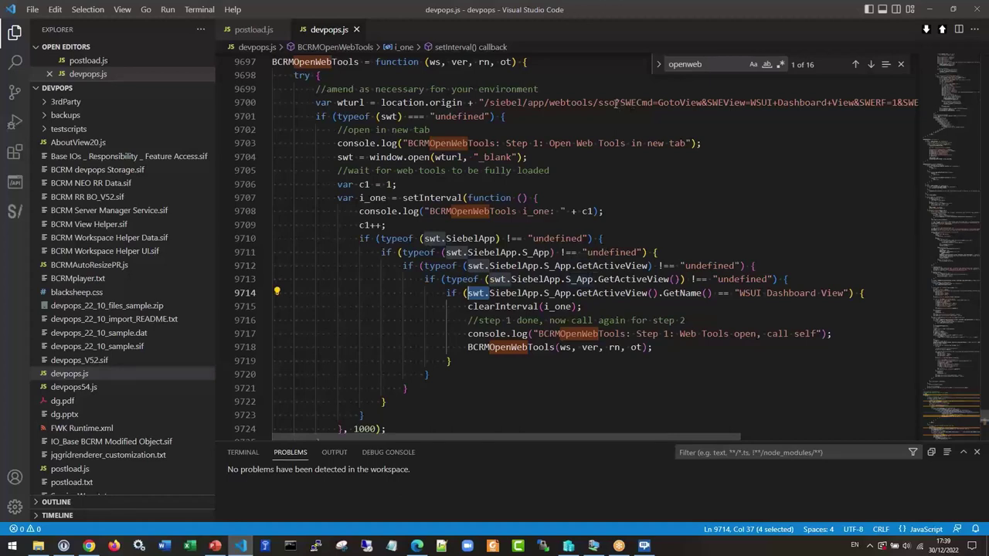
pyautogui.moveTo(615, 103); pyautogui.dragTo(598, 103)
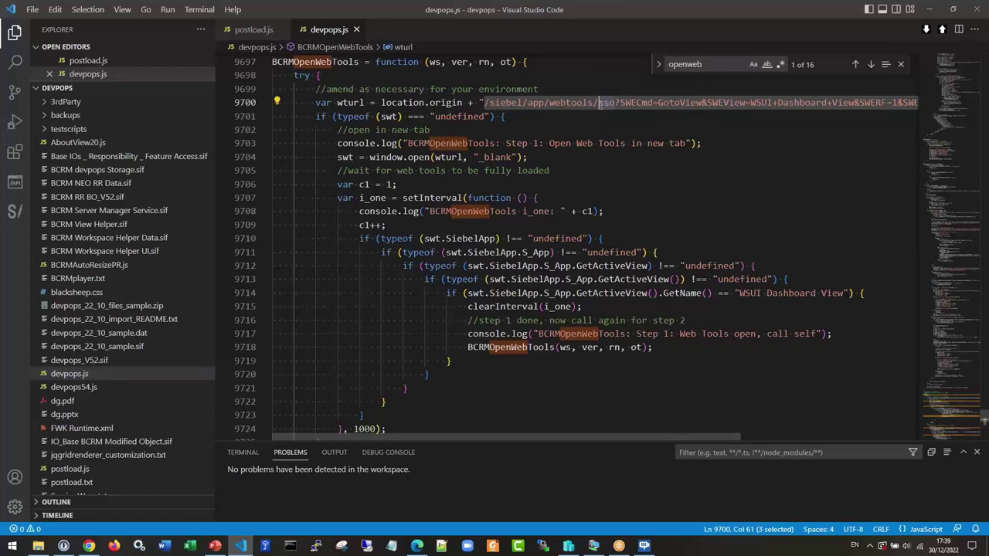
# Examine the GotoView part of the wturl address and the setInterval function that waits for Web Tools to load.
pyautogui.click(658, 103)
pyautogui.moveTo(658, 102); pyautogui.dragTo(854, 108)
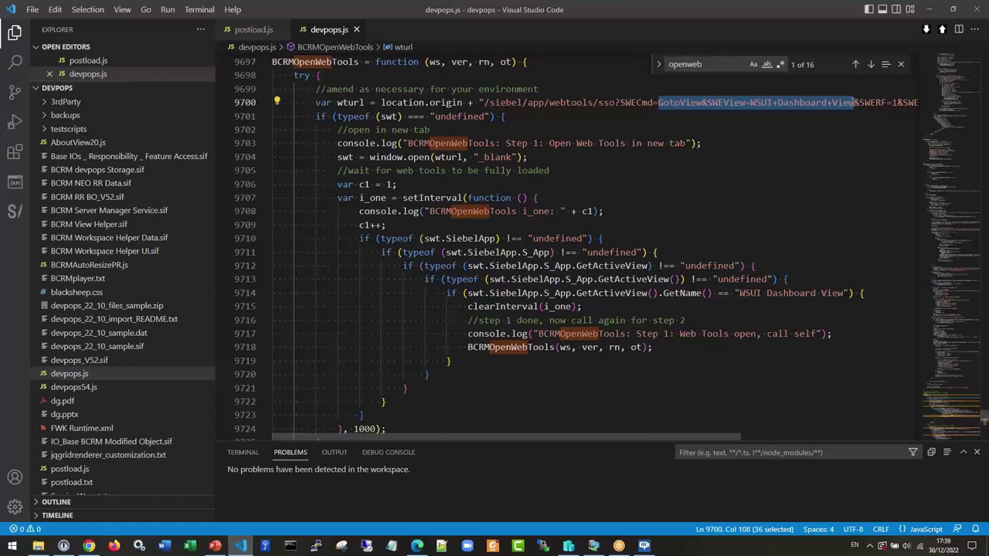
pyautogui.click(485, 242)
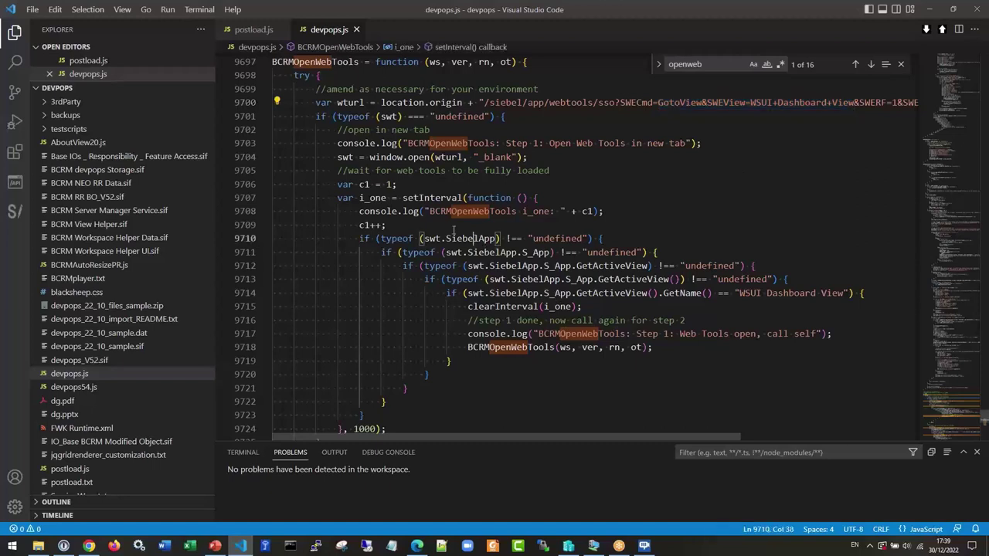
pyautogui.moveTo(407, 197); pyautogui.dragTo(549, 198)
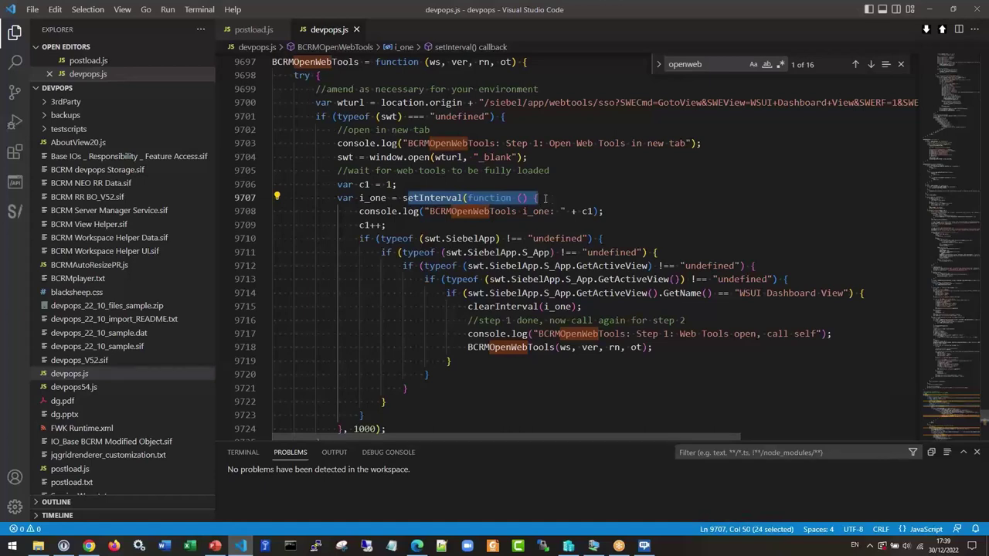
pyautogui.doubleClick(442, 199)
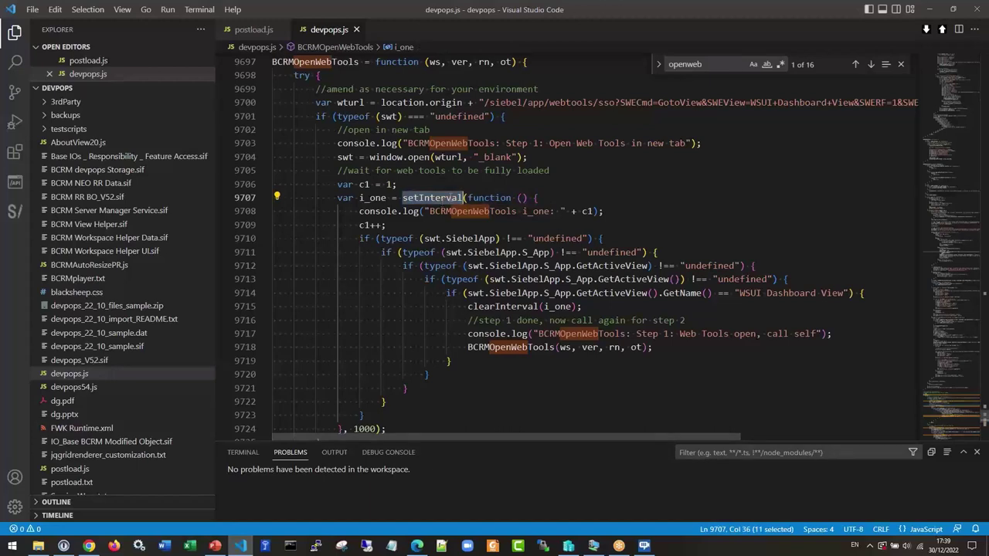
pyautogui.moveTo(442, 199)
# Examine the WSUI Dashboard View condition, the clearInterval(i_one) statement and the repeated BCRMOpenWebTools call that starts step 2.
pyautogui.moveTo(466, 294); pyautogui.dragTo(850, 294)
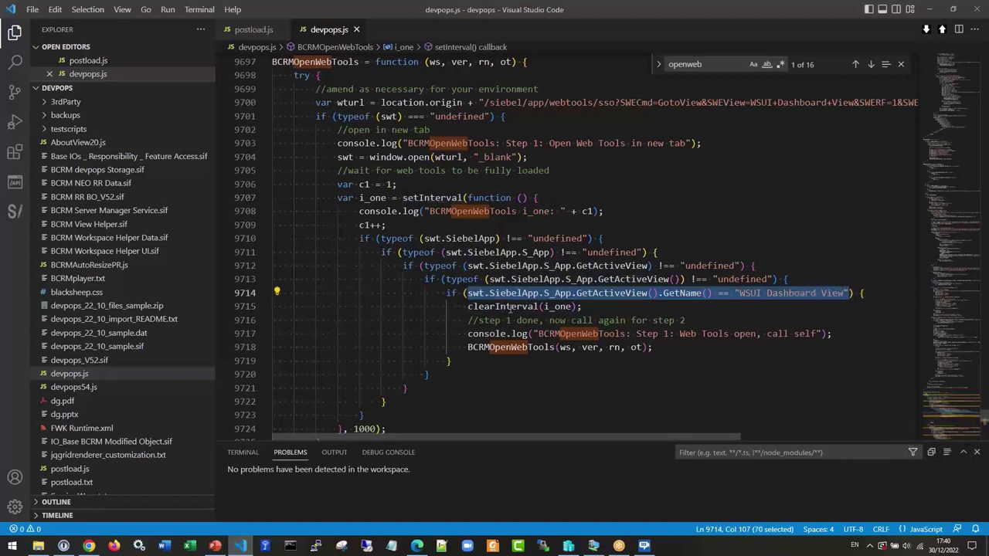
pyautogui.press('Down')
pyautogui.press('Home')
pyautogui.hotkey('ctrl', 'shift', 'Right')
pyautogui.hotkey('ctrl', 'shift', 'Right')
pyautogui.hotkey('ctrl', 'shift', 'Right')
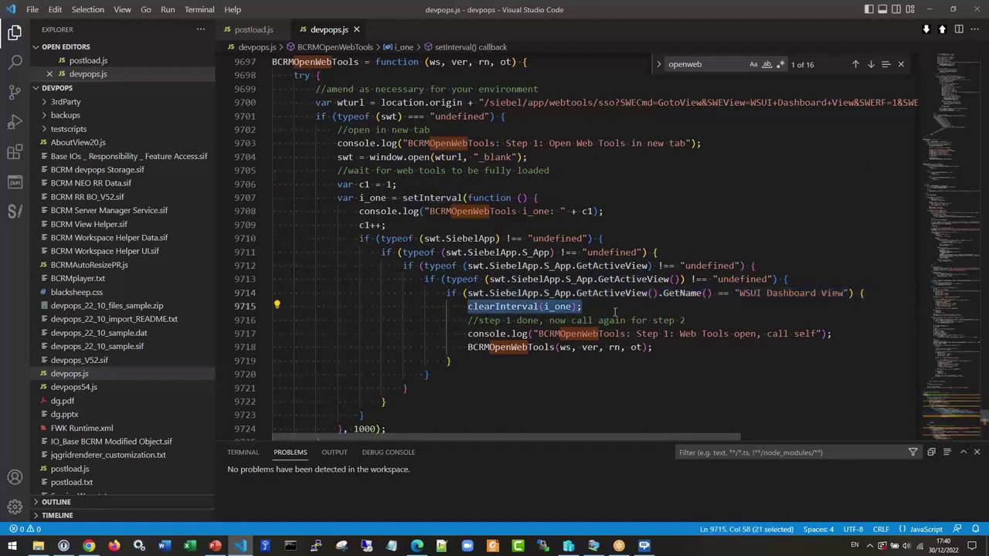
pyautogui.doubleClick(485, 348)
pyautogui.doubleClick(484, 347)
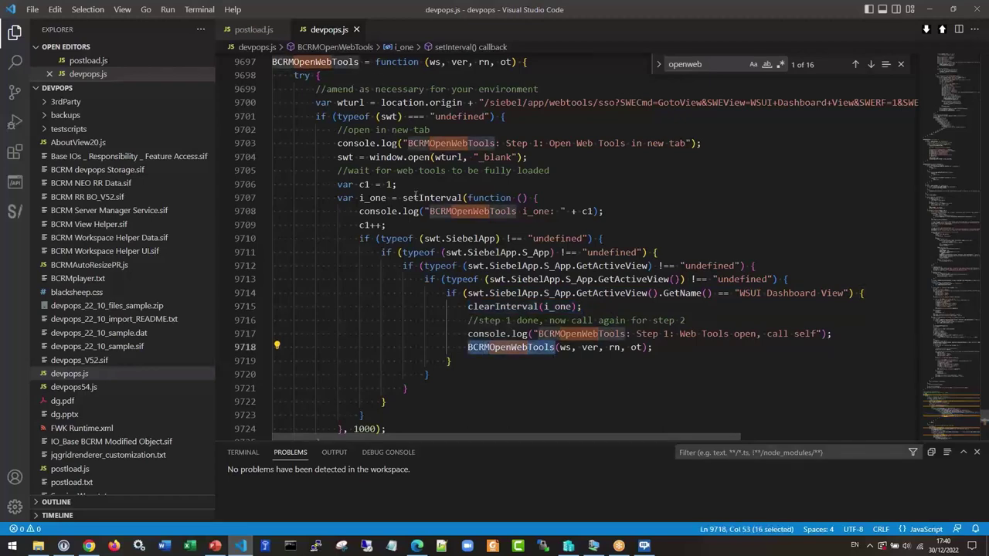
# Examine how the step 2 branch uses swt to call BCRMGetWSContext and read the current workspace from sessionStorage.
pyautogui.scroll(-5, 444, 252)
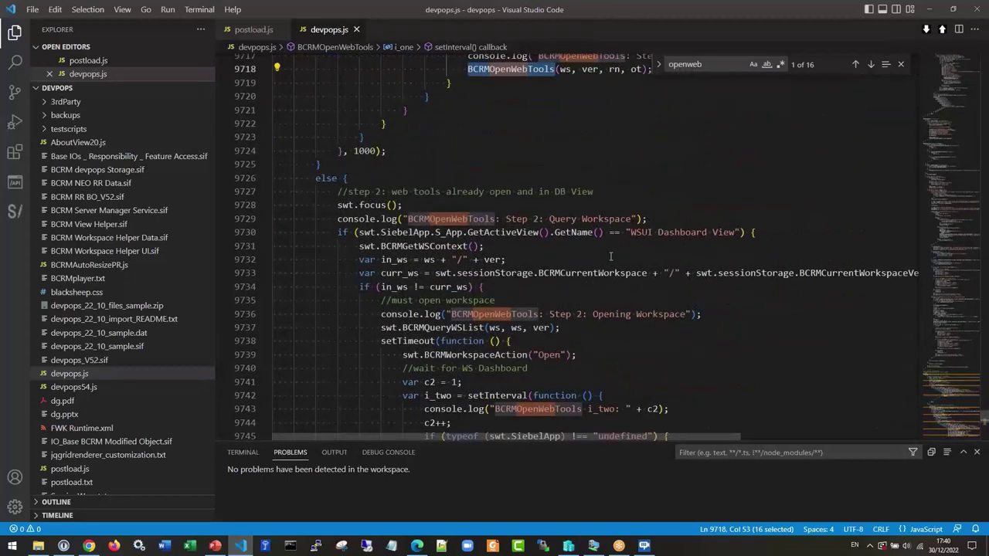
pyautogui.click(528, 222)
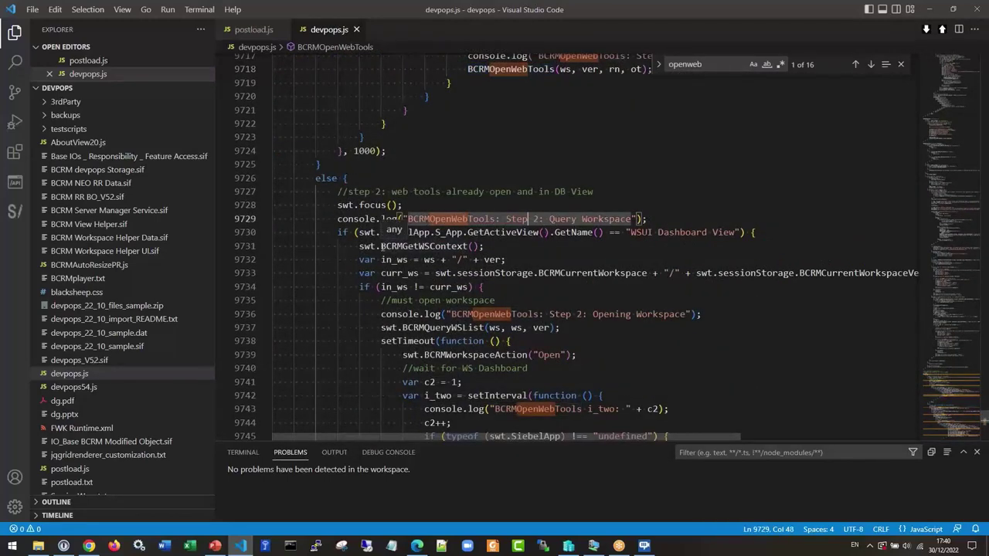
pyautogui.doubleClick(367, 245)
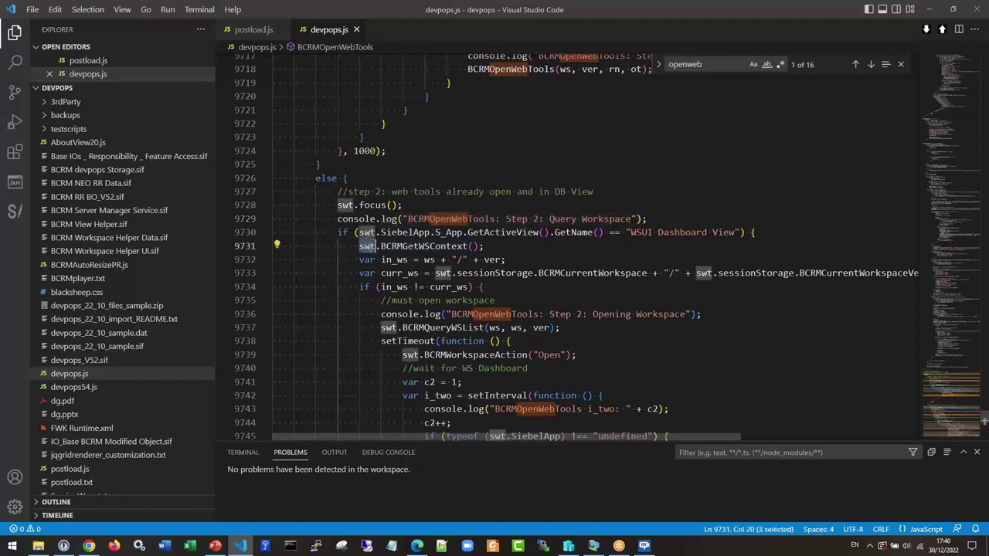
pyautogui.moveTo(457, 274); pyautogui.dragTo(538, 275)
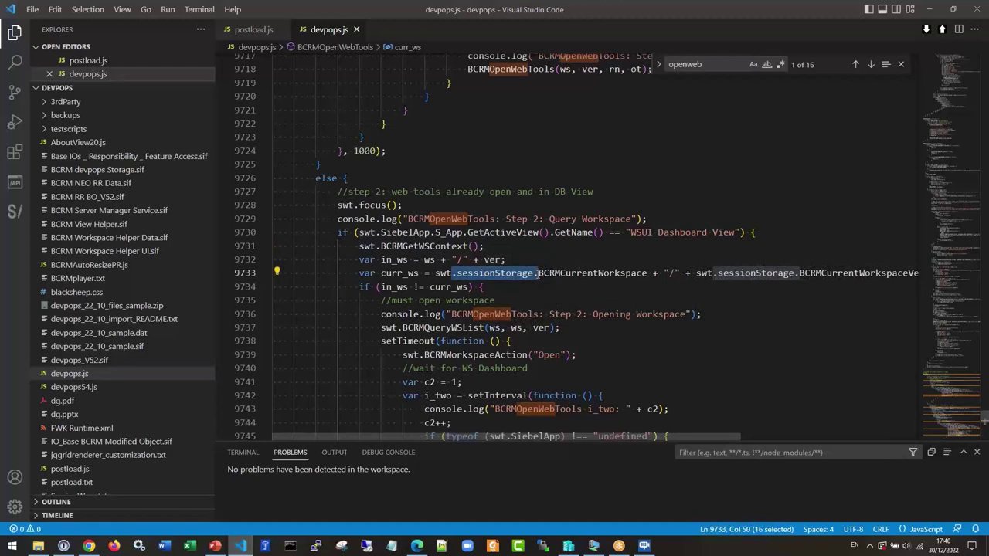
pyautogui.doubleClick(442, 274)
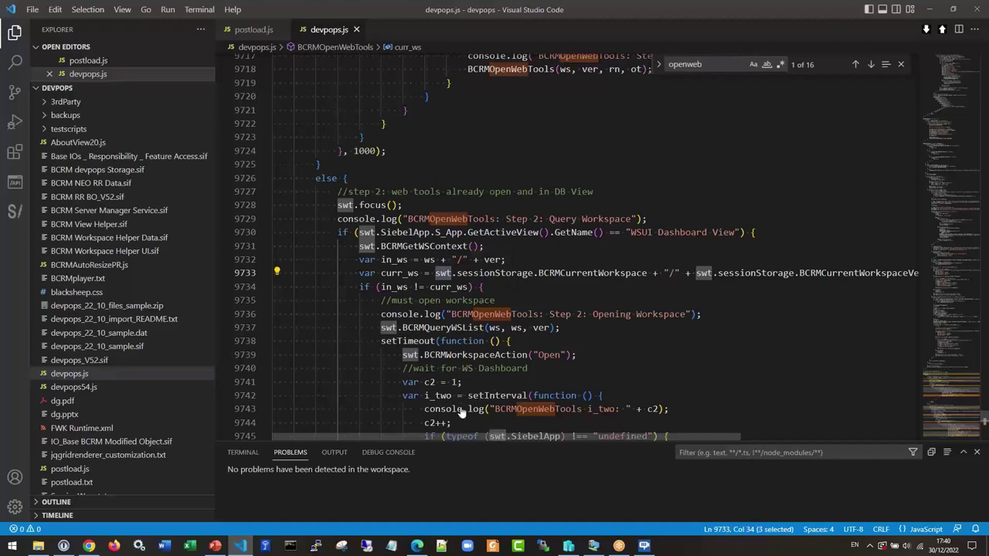
# Switch to the remote Siebel session and open the Account Summary view of the Accounts screen in Call Center through the site map.
pyautogui.click(597, 550)
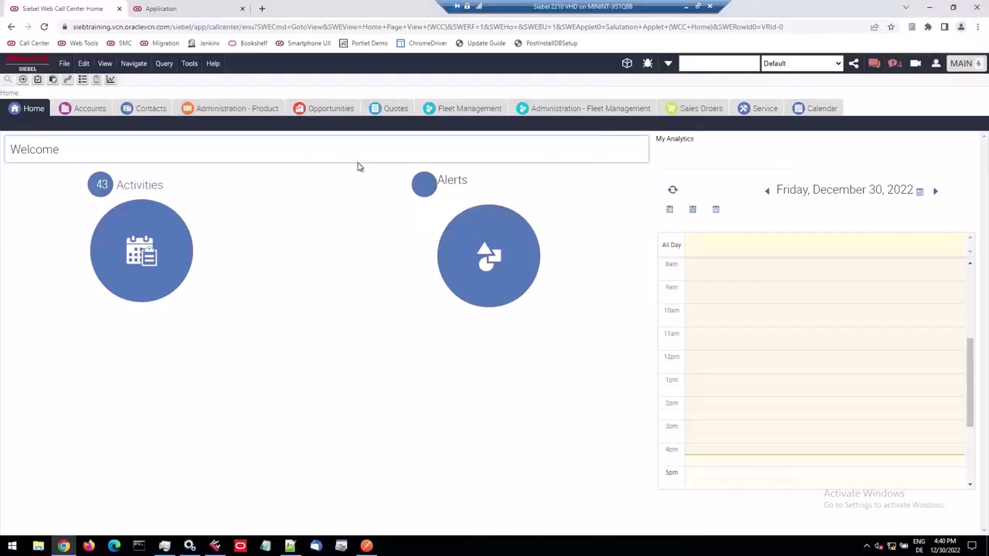
pyautogui.click(93, 112)
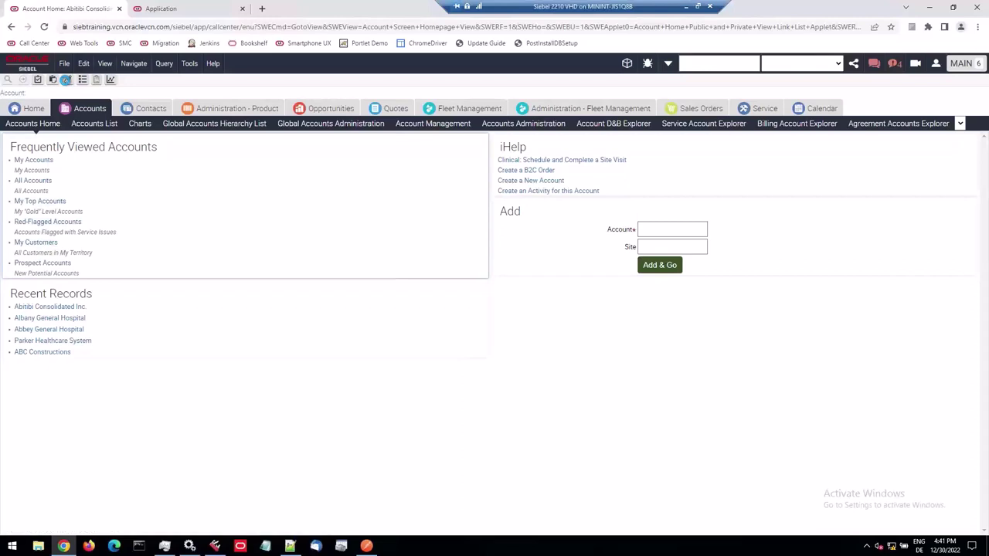
pyautogui.click(121, 216)
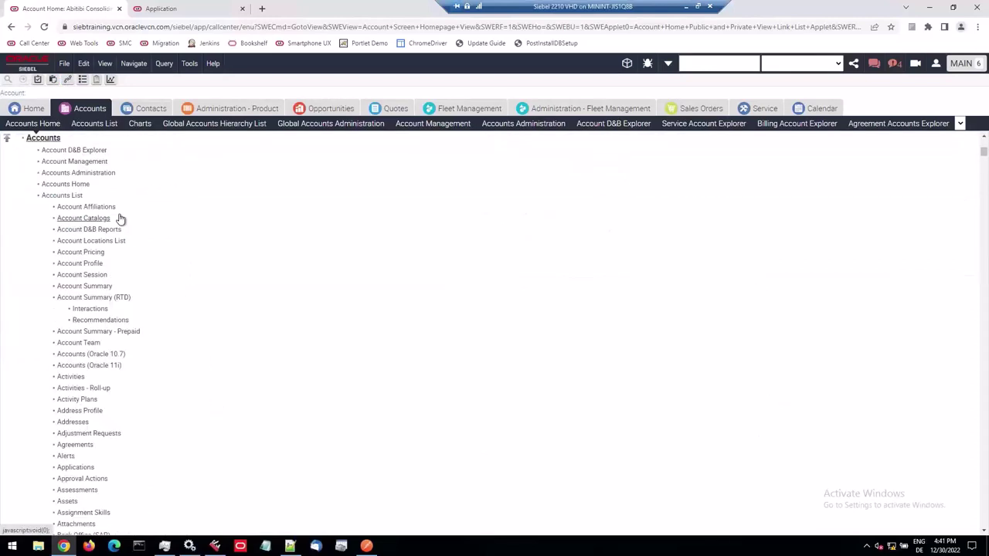
pyautogui.click(96, 286)
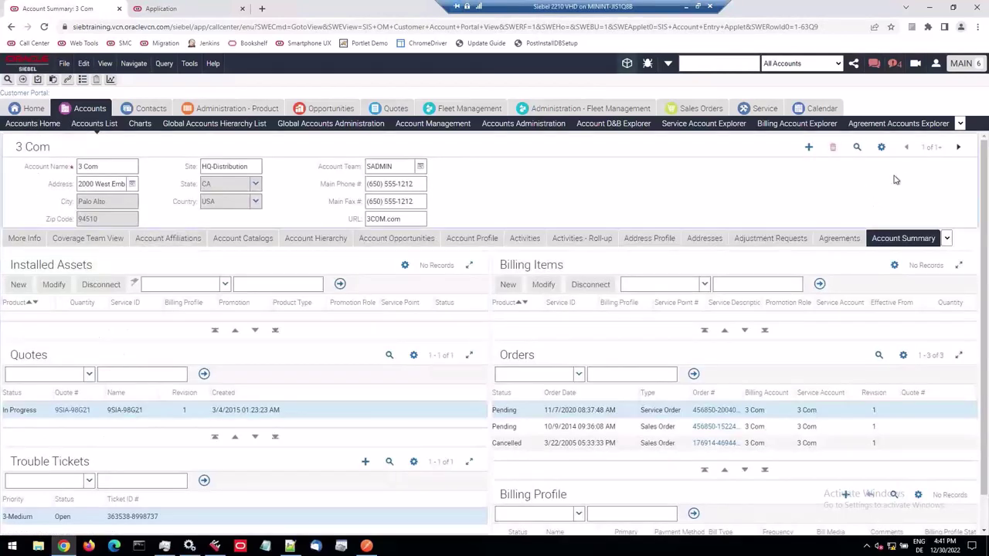
# Advance through the account records to Abitibi Consolidated Inc.
pyautogui.hotkey('ctrl', '.')
pyautogui.hotkey('ctrl', '.')
pyautogui.hotkey('ctrl', '.')
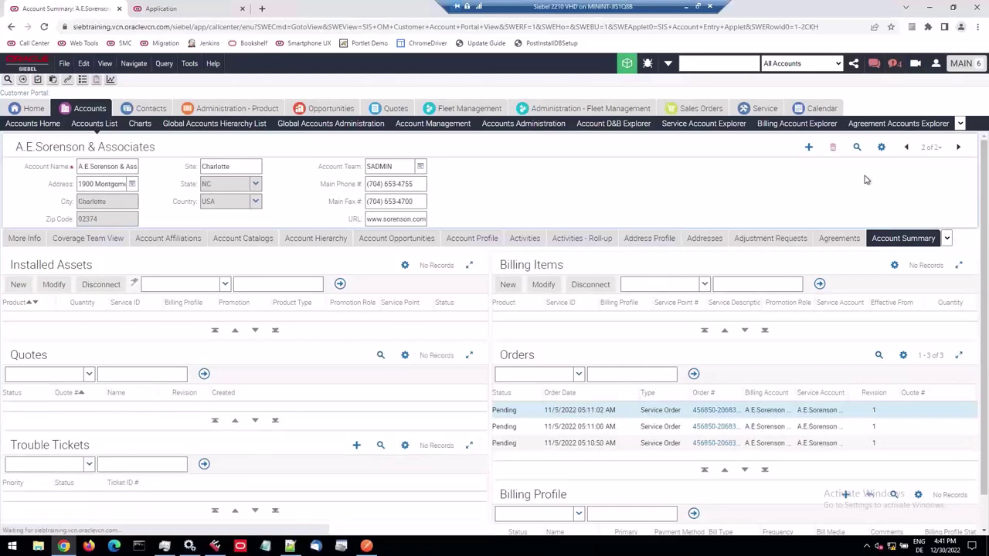
pyautogui.hotkey('ctrl', '.')
pyautogui.hotkey('ctrl', '.')
pyautogui.hotkey('ctrl', '.')
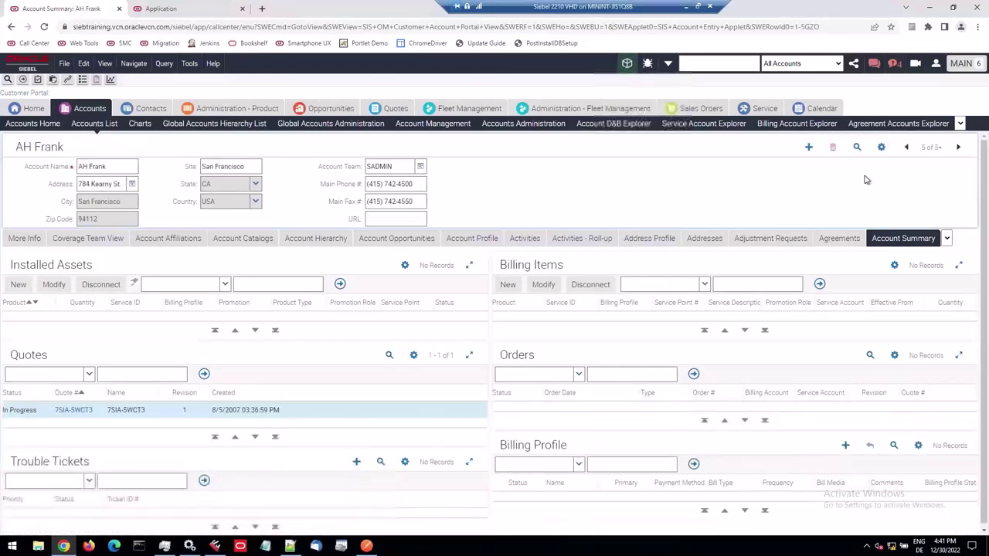
pyautogui.hotkey('ctrl', '.')
pyautogui.hotkey('ctrl', '.')
pyautogui.hotkey('ctrl', '.')
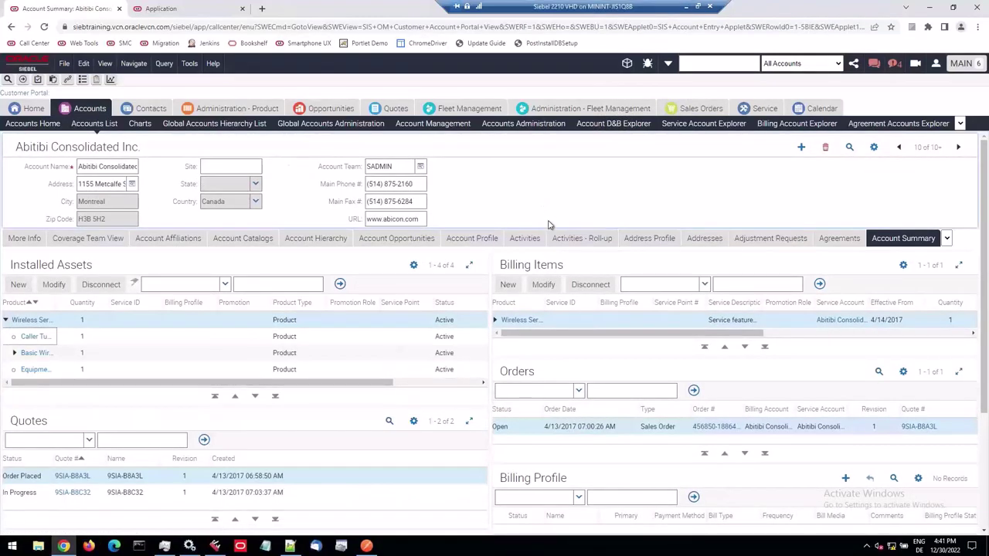
# Switch to Web Tools and open the ABO Bulk Request -Validate Process workflow in the Workflow Designer.
pyautogui.click(212, 67)
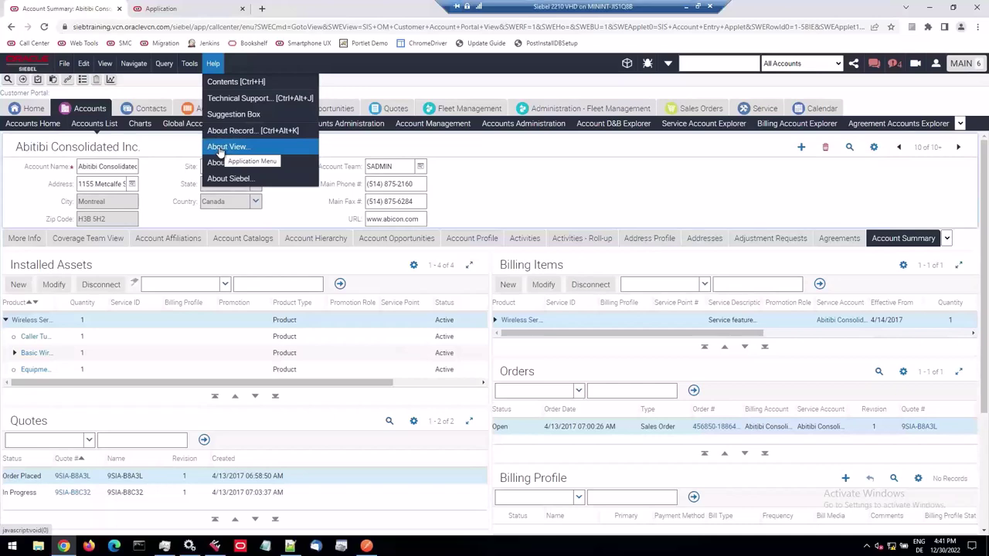
pyautogui.click(215, 9)
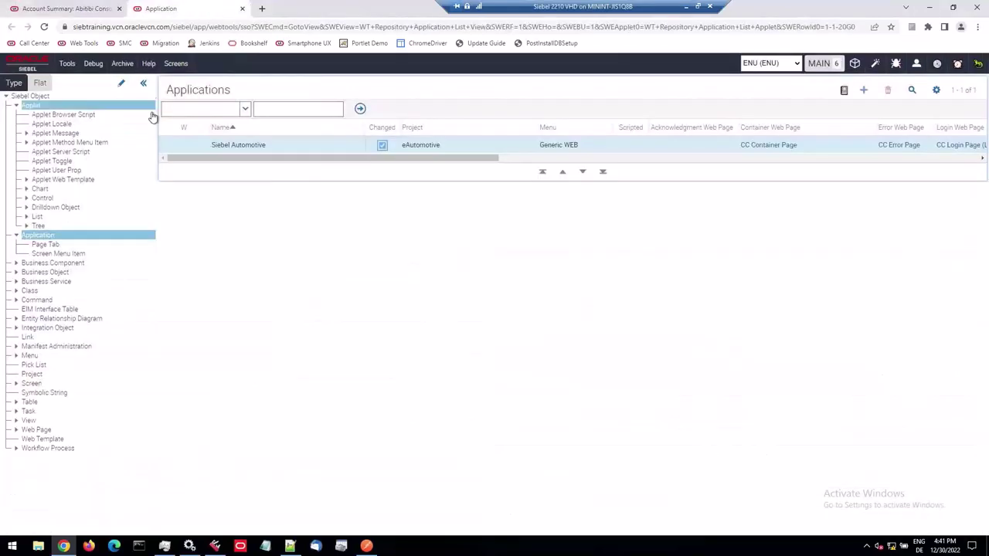
pyautogui.click(55, 447)
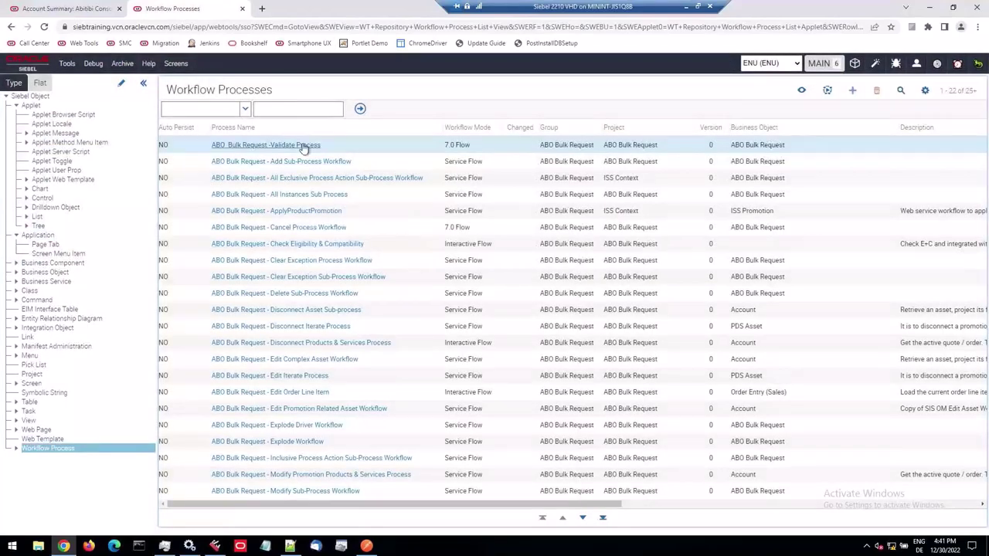
pyautogui.click(303, 145)
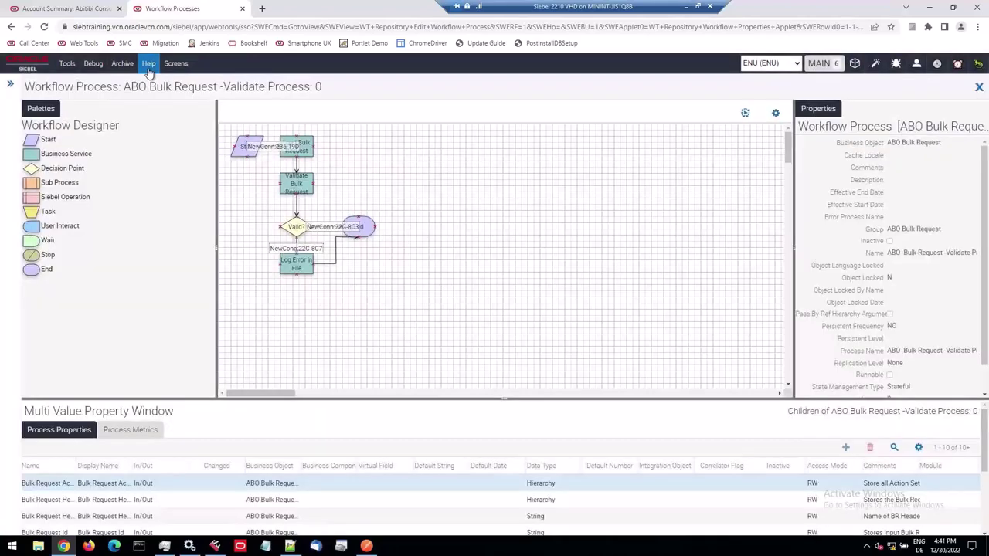
# Examine the applets listed in the About View information for the workflow editing view, and close the dialog.
pyautogui.click(148, 65)
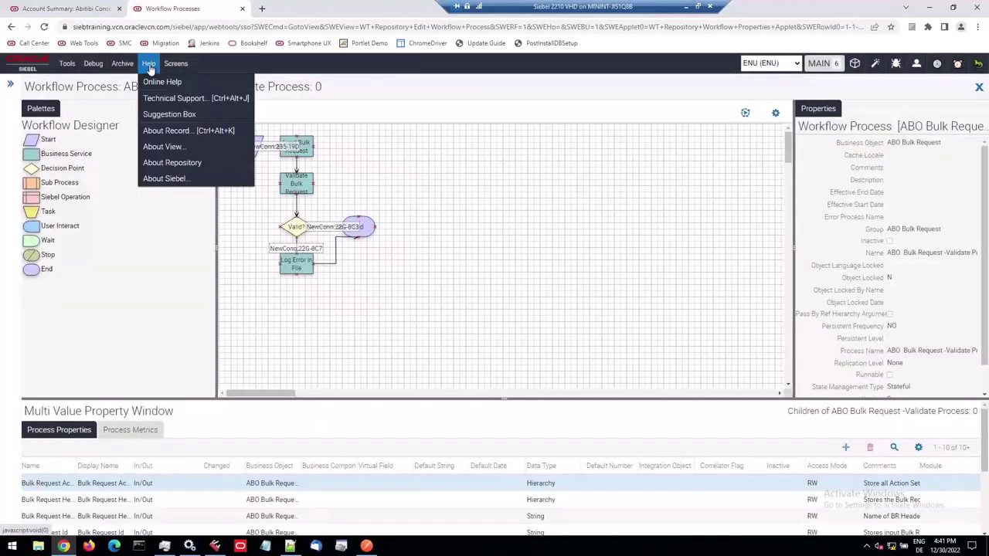
pyautogui.click(159, 147)
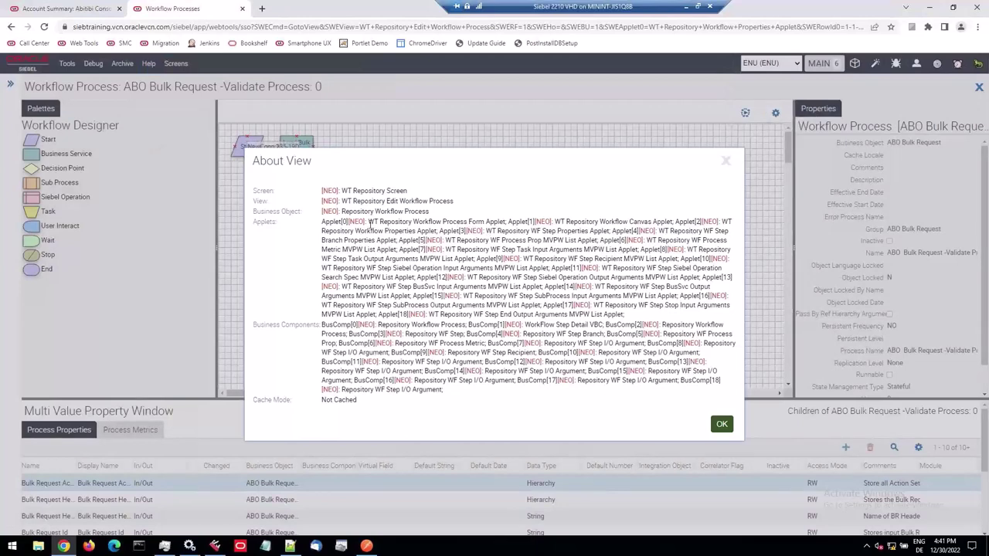
pyautogui.moveTo(368, 224); pyautogui.dragTo(429, 305)
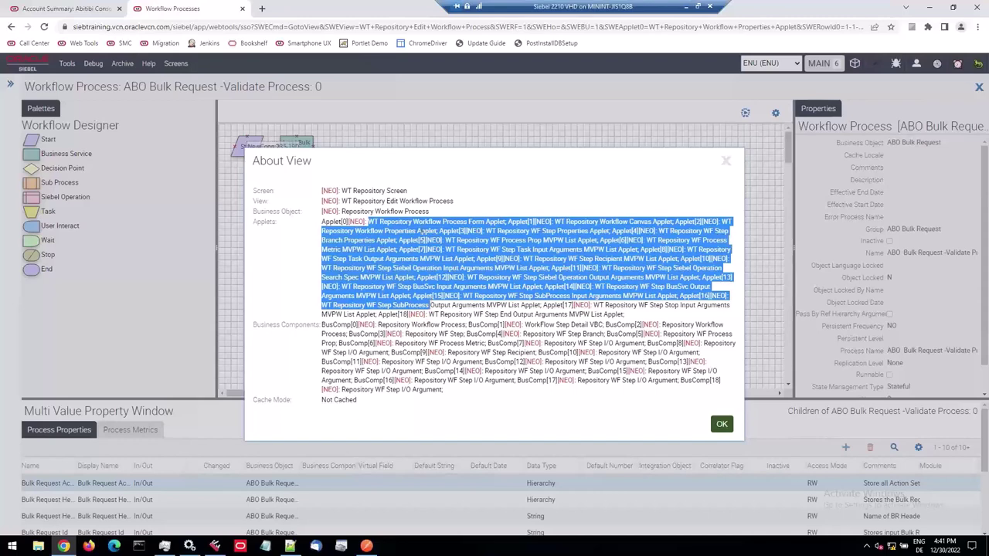
pyautogui.click(379, 223)
pyautogui.moveTo(370, 222); pyautogui.dragTo(641, 316)
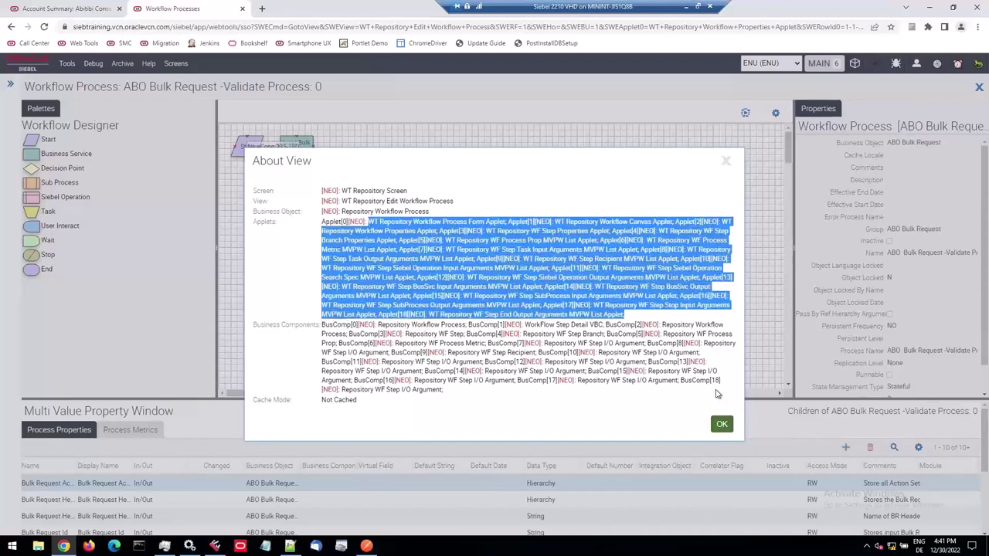
pyautogui.click(727, 162)
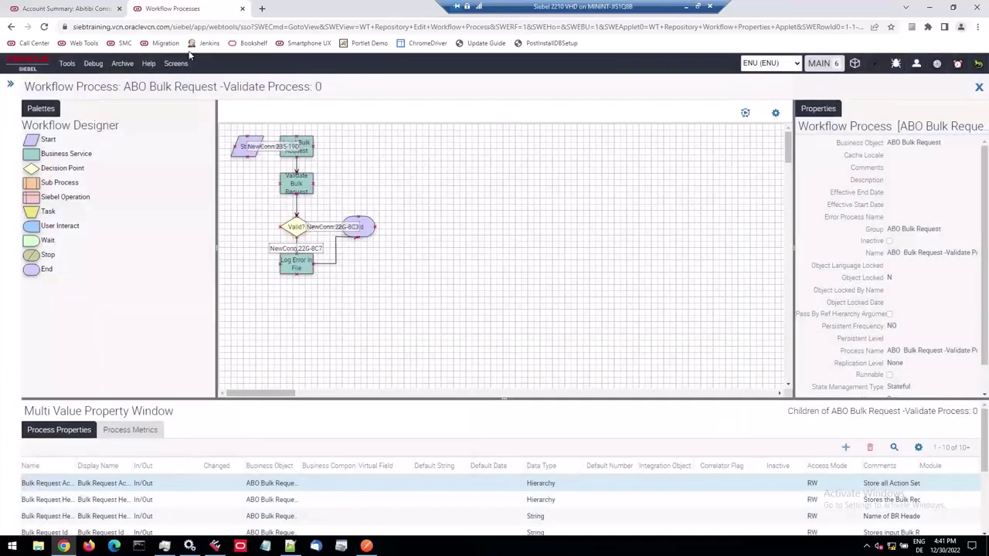
# Return to Call Center and display the About View information for the account's summary view.
pyautogui.click(100, 11)
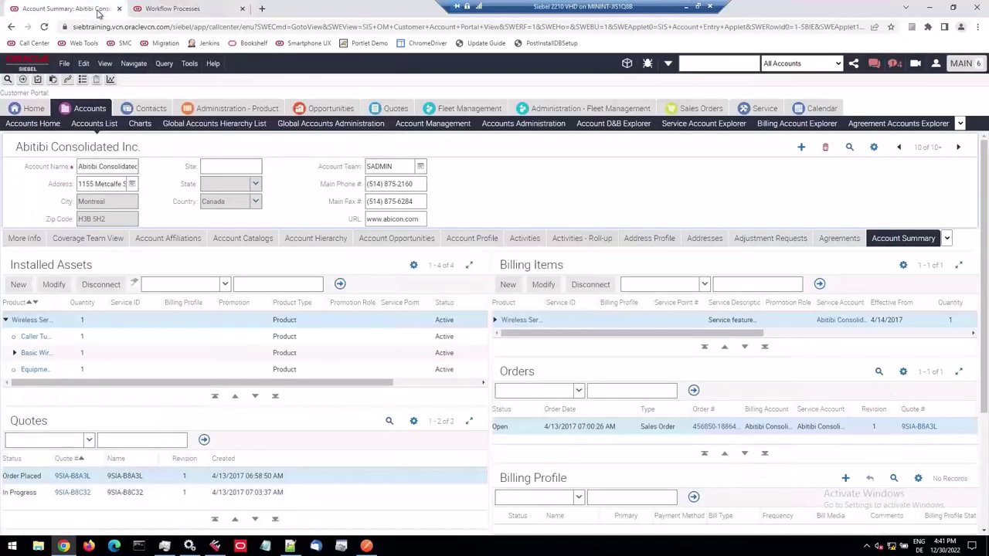
pyautogui.click(211, 65)
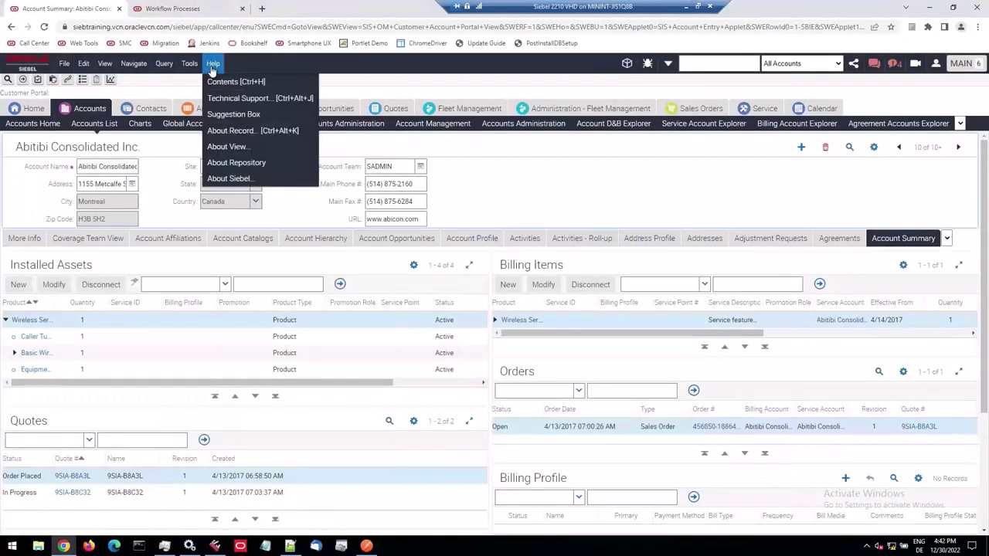
pyautogui.click(222, 146)
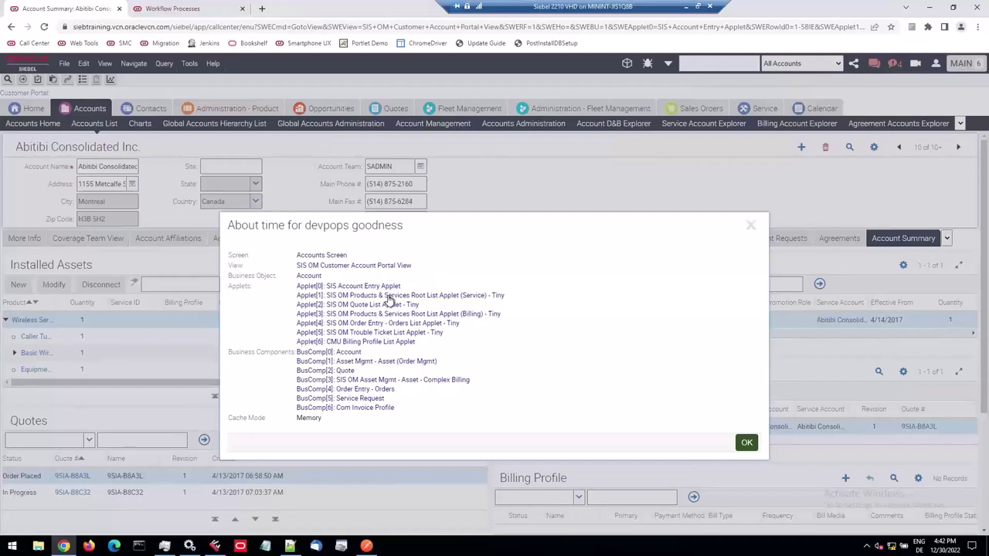
# Paste the applet name "SIS OM Products & Services Root List Applet (Service) - Tiny" into Notepad and close it without saving.
pyautogui.hotkey('alt', 'Tab')
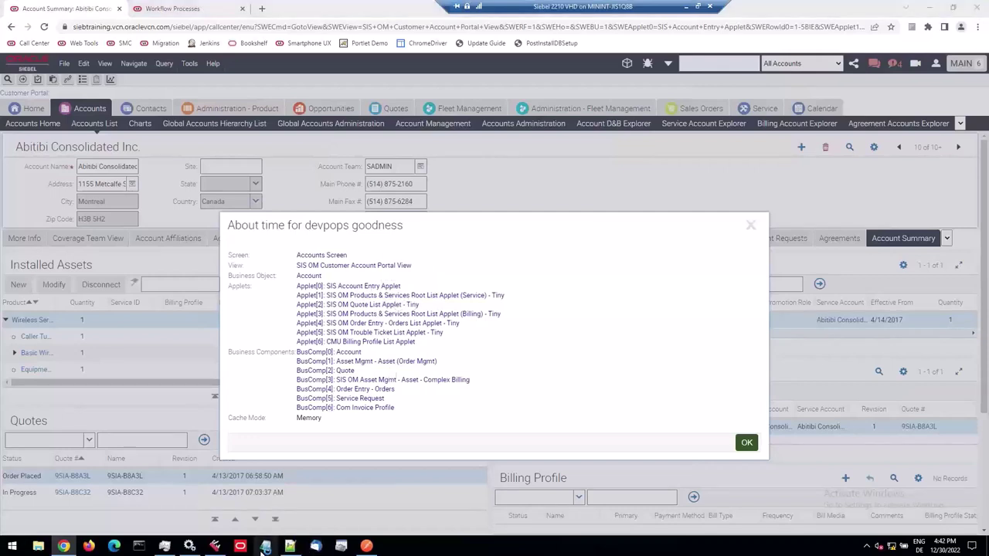
pyautogui.write('SIS OM Products & Services Root List Applet (Service) - Tiny')
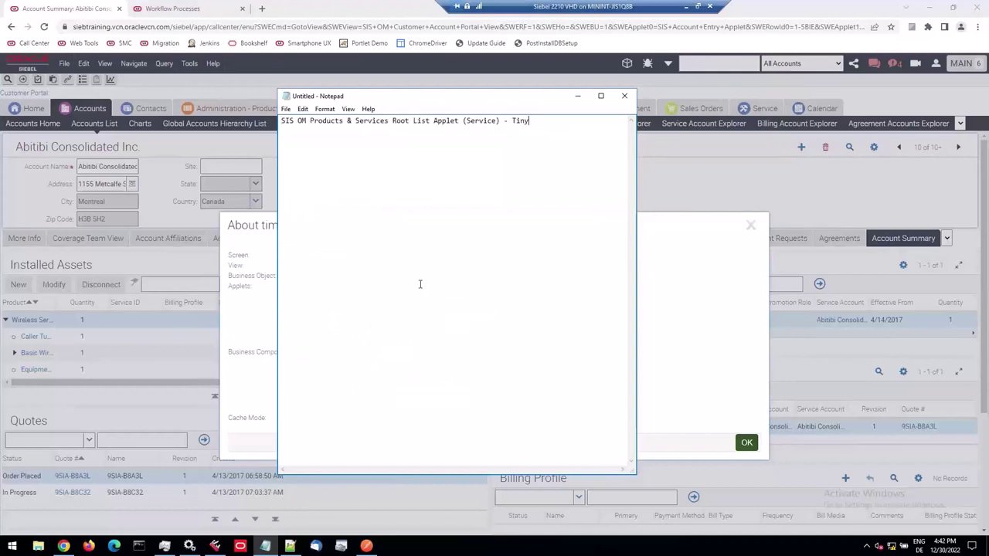
pyautogui.click(624, 100)
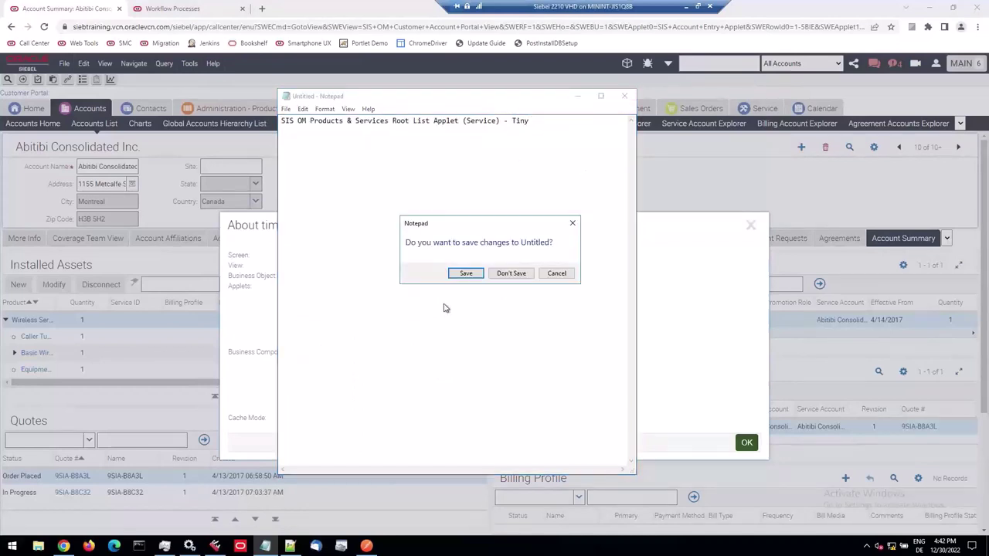
pyautogui.click(513, 275)
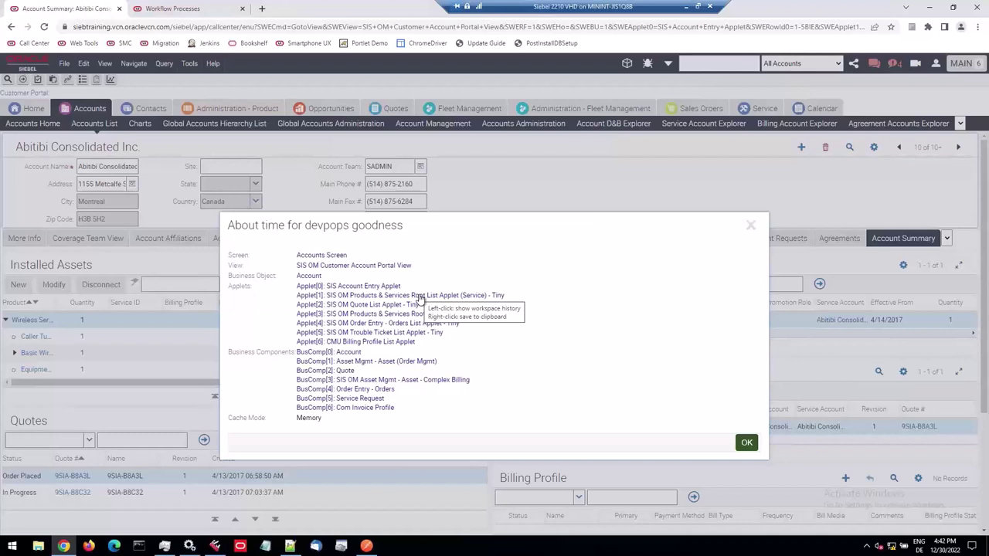
# Open the workspace history of the Account business component from the About View information and review its changes.
pyautogui.click(342, 353)
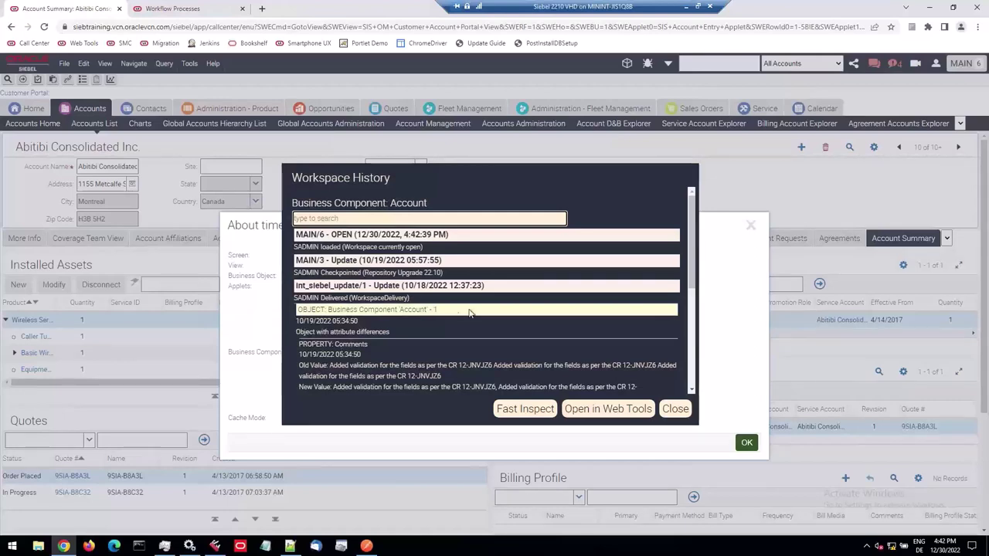
pyautogui.scroll(-2, 427, 274)
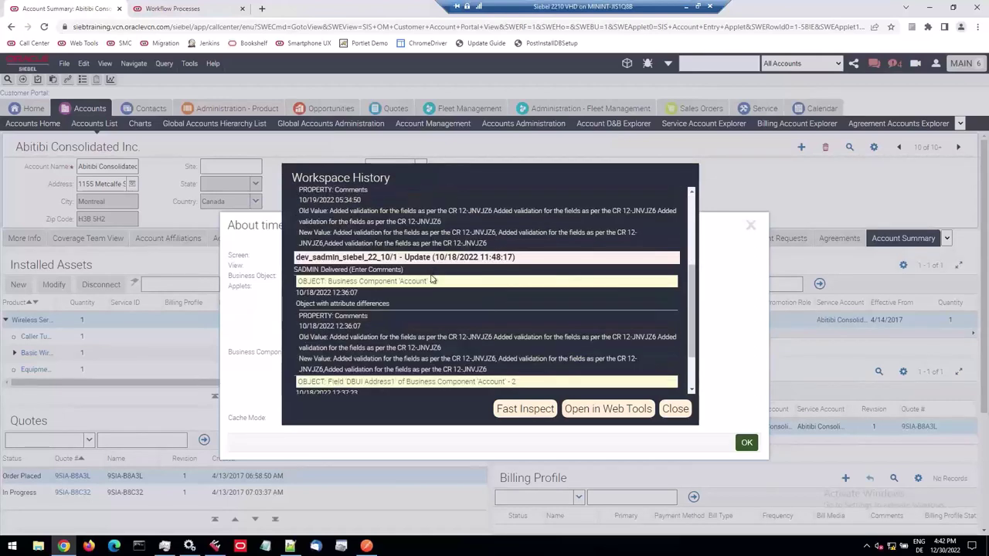
pyautogui.scroll(3, 432, 281)
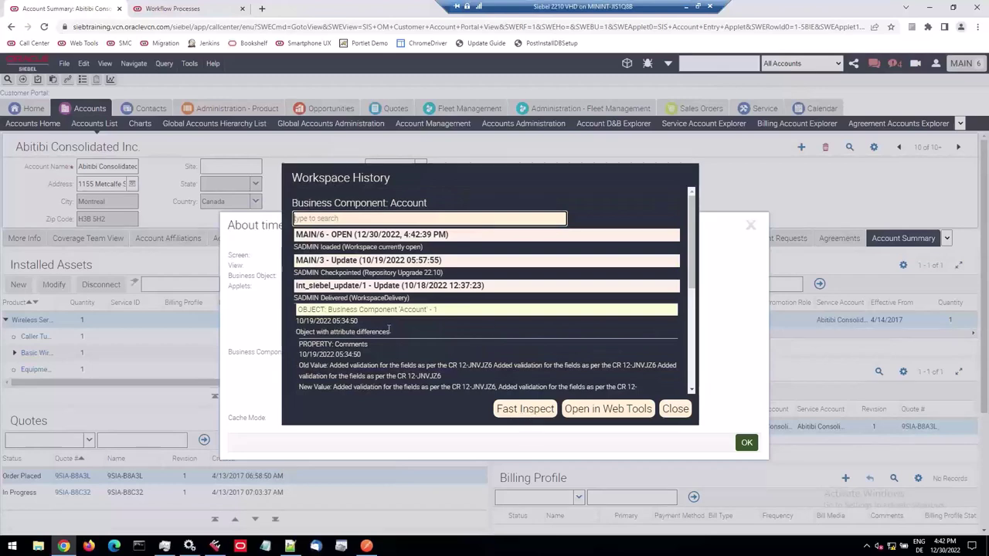
# Select the int_siebel_update/1 version of the Account business component in the workspace history and open it in Web Tools.
pyautogui.click(371, 285)
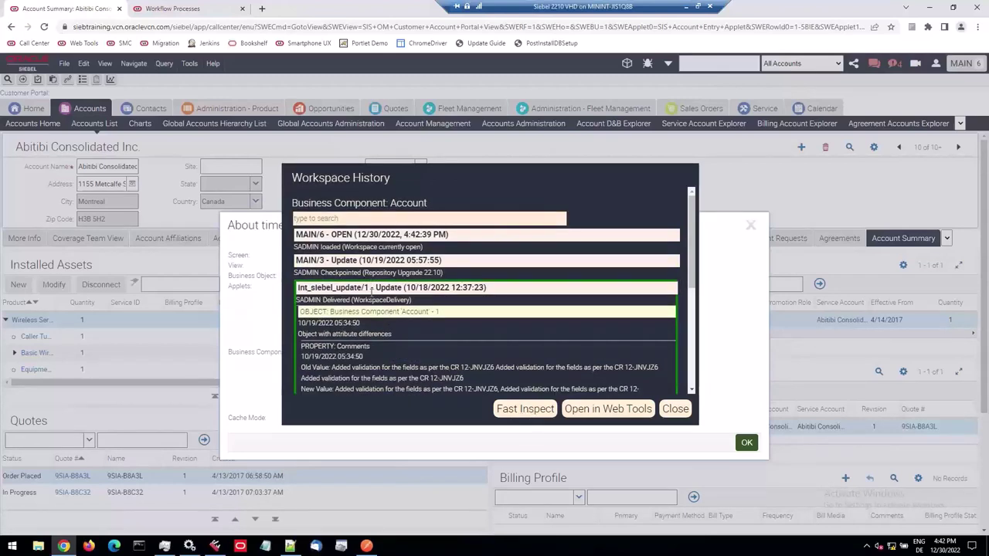
pyautogui.click(369, 273)
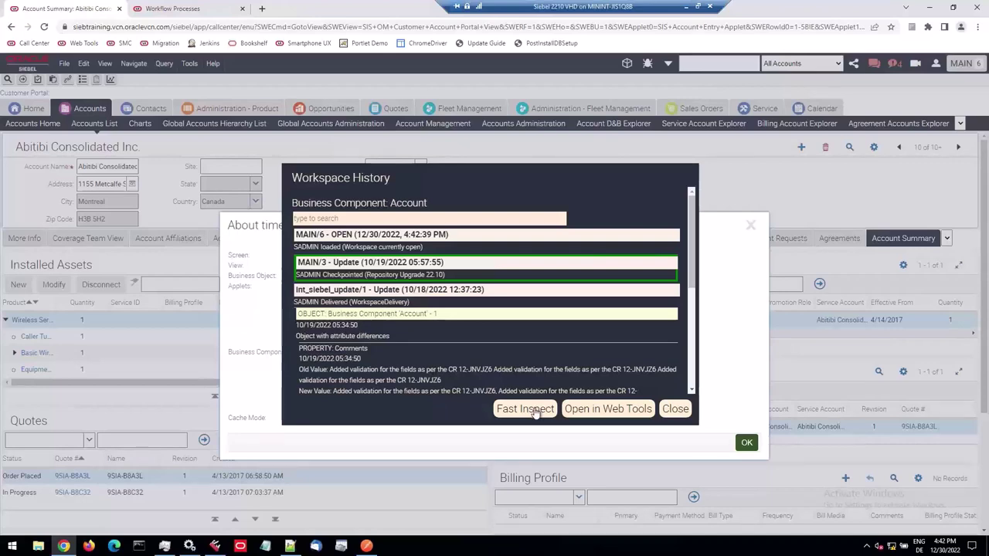
pyautogui.click(501, 363)
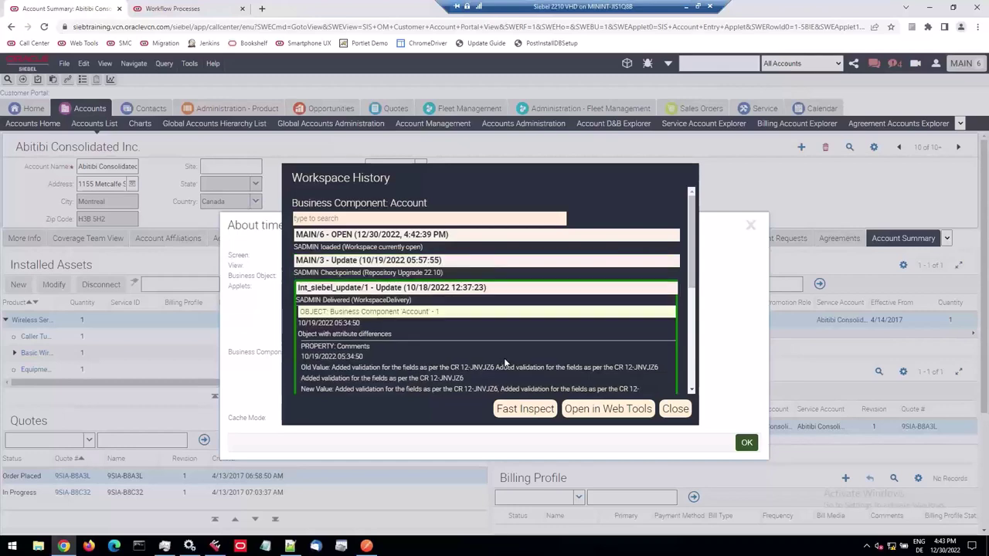
pyautogui.click(604, 409)
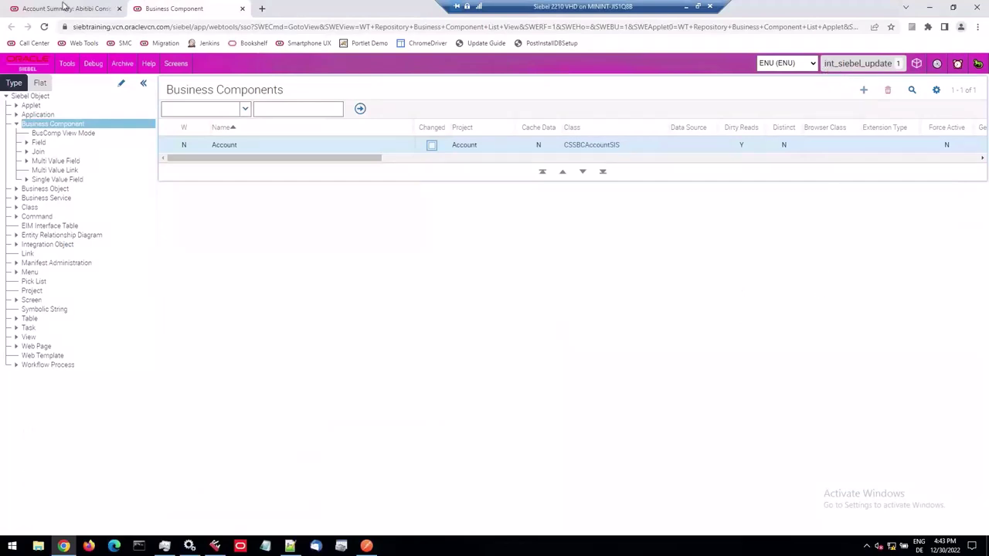
# Return to Call Center, review the remaining Account workspace history, and close both the history and About View dialogs.
pyautogui.click(66, 8)
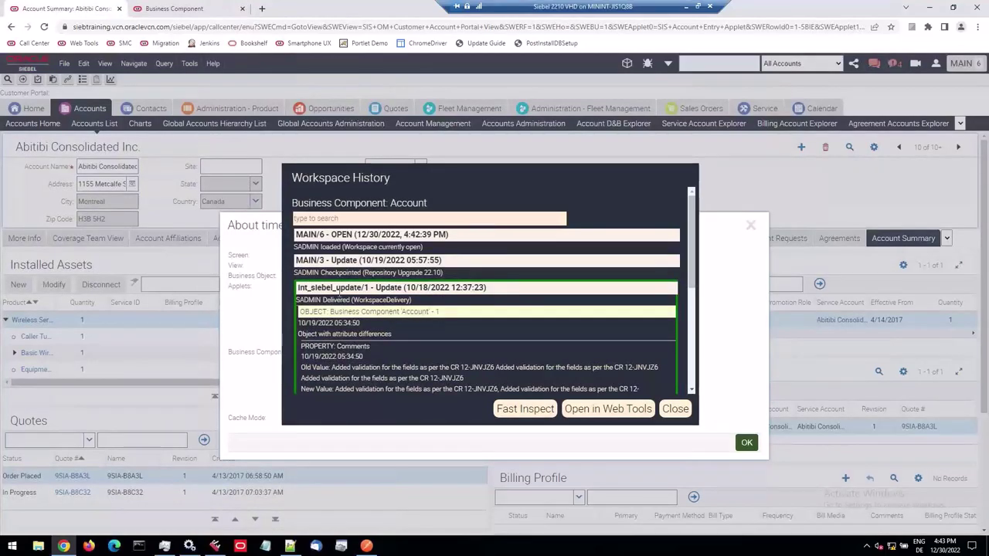
pyautogui.scroll(-3, 407, 335)
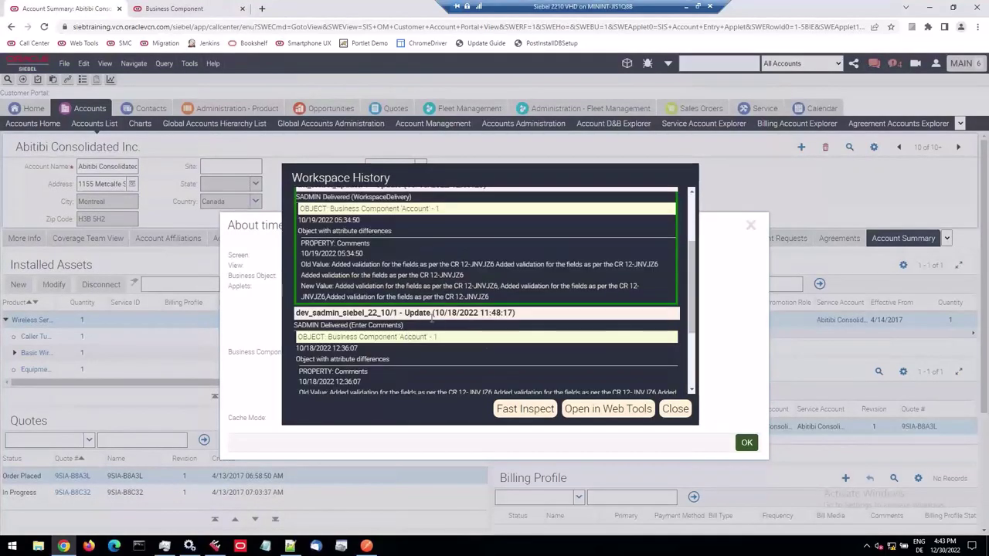
pyautogui.scroll(3, 457, 308)
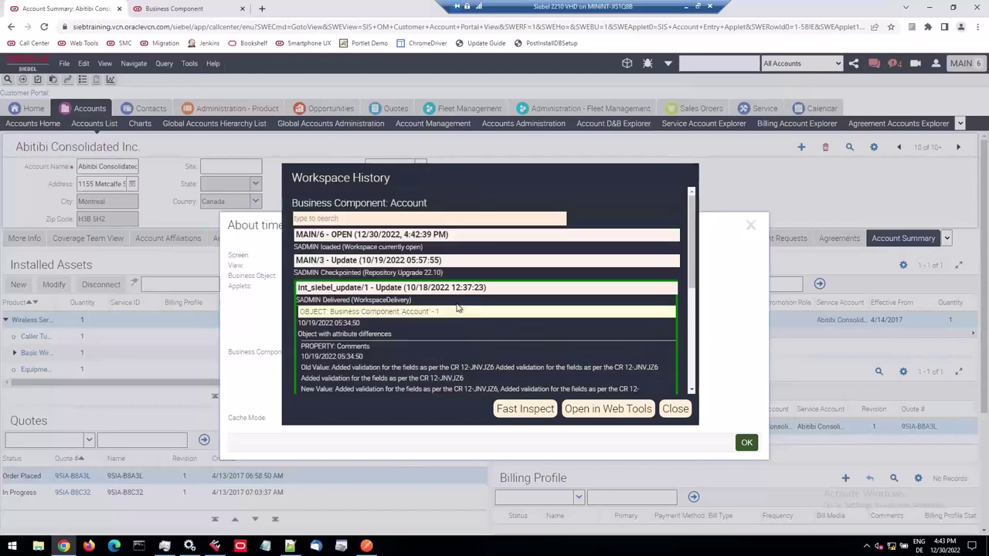
pyautogui.click(675, 410)
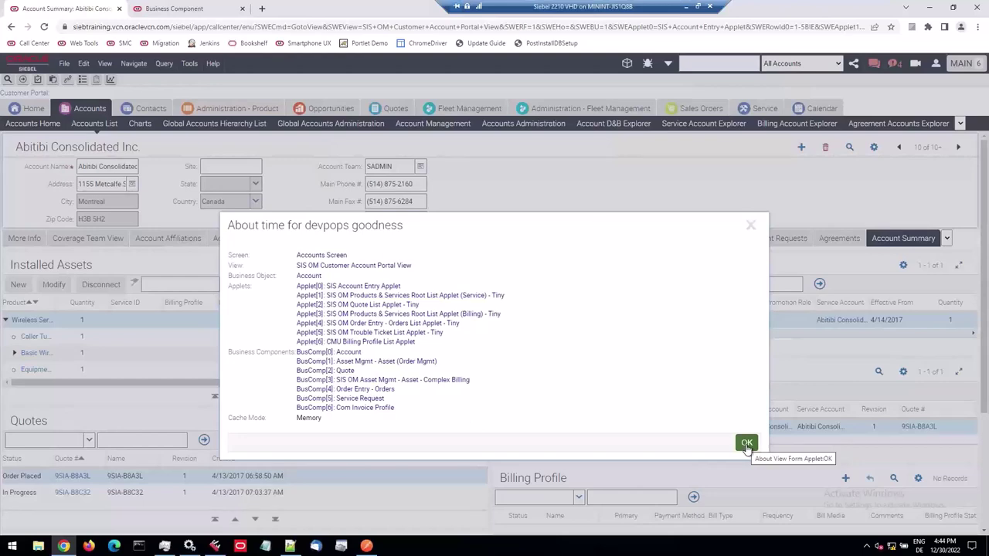
pyautogui.click(746, 444)
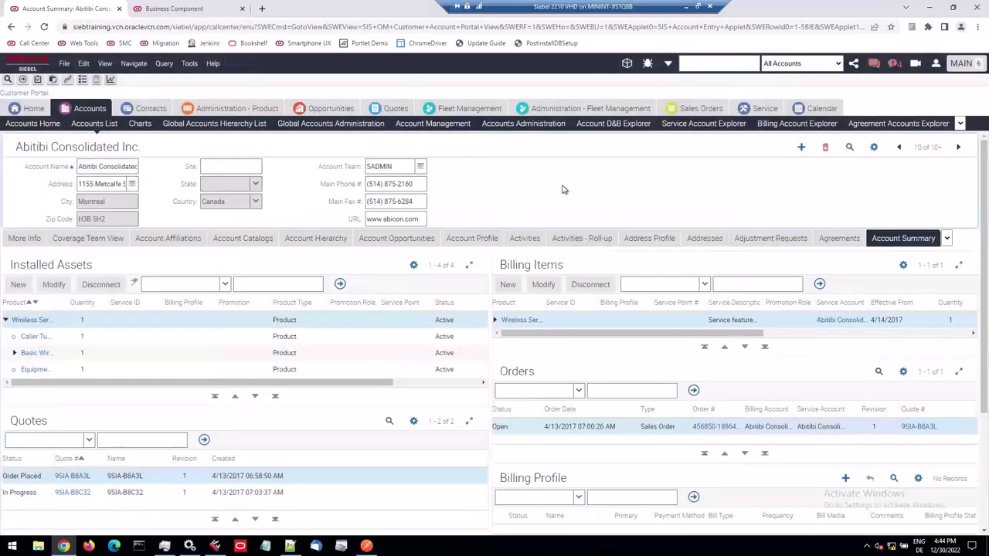
# Switch to the devpops README on GitHub and go through the "Planned for 23.1" features, from workspace drilldown to the pretty banner.
pyautogui.click(685, 9)
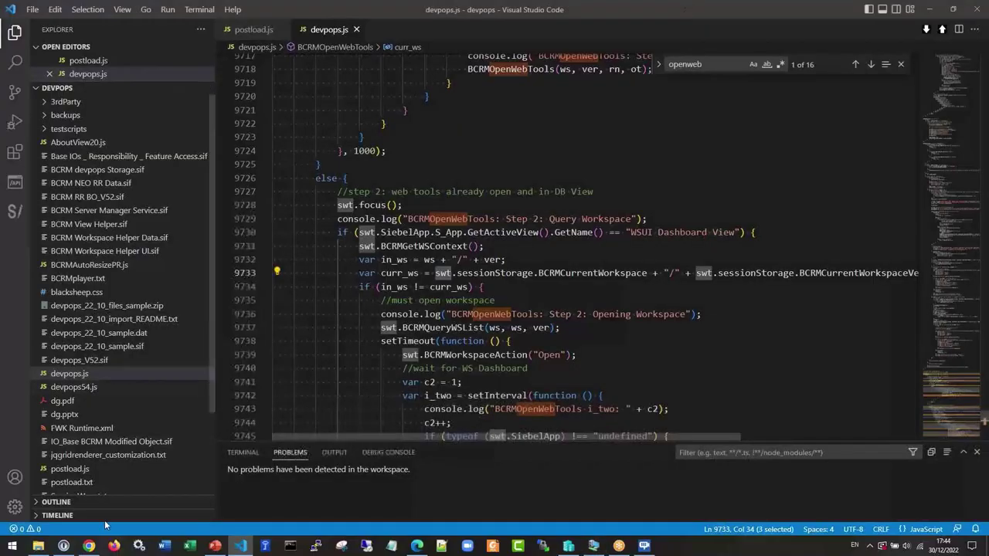
pyautogui.click(89, 547)
pyautogui.click(203, 142)
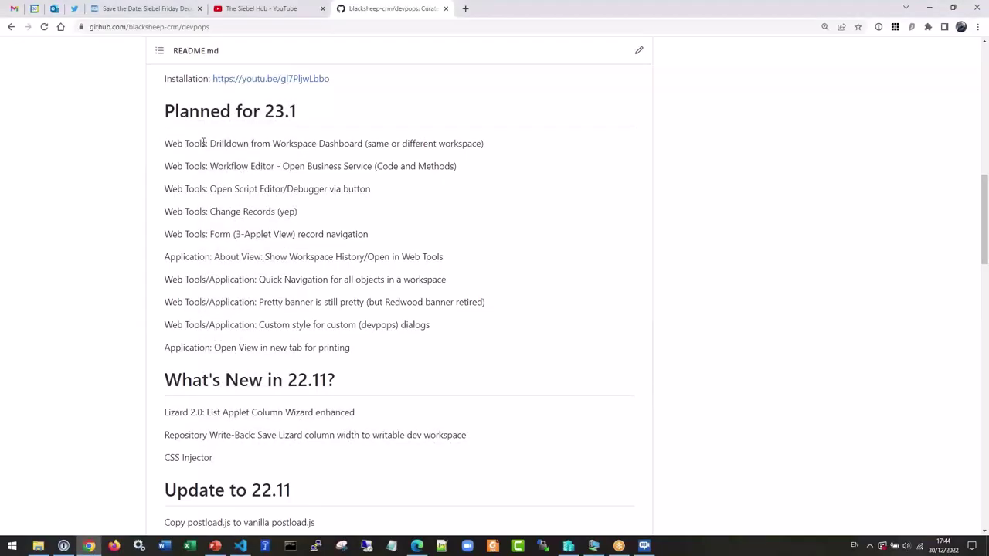
pyautogui.moveTo(212, 143); pyautogui.dragTo(325, 143)
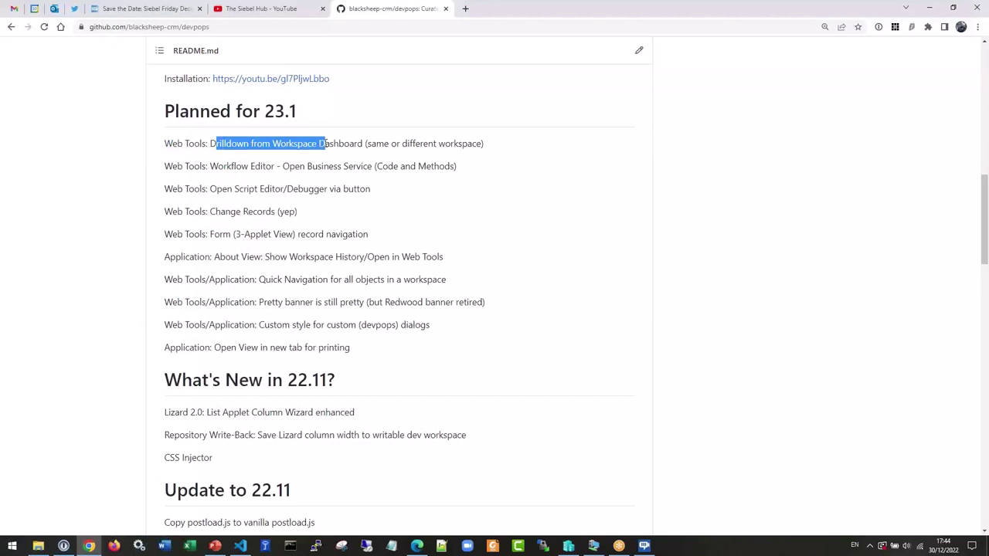
pyautogui.moveTo(233, 166); pyautogui.dragTo(354, 166)
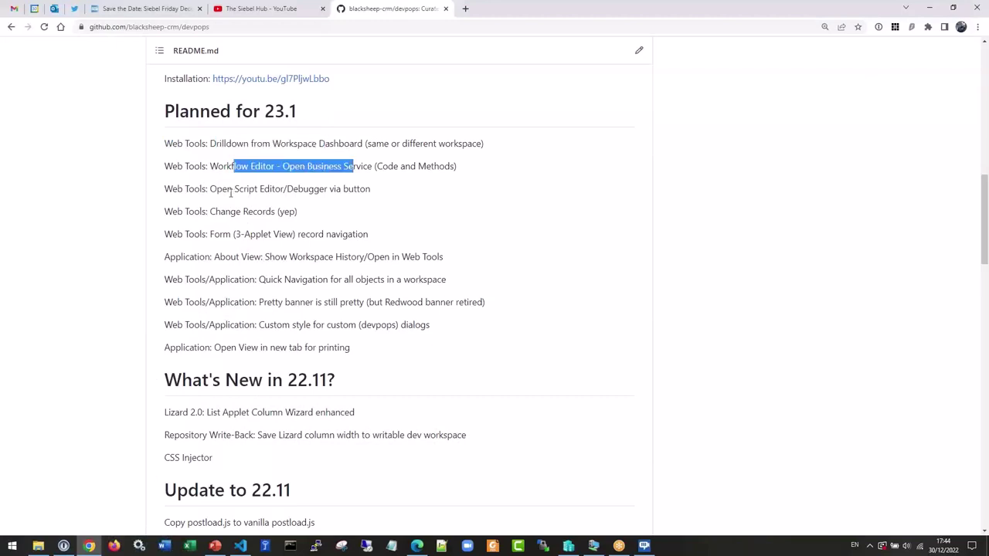
pyautogui.moveTo(223, 190); pyautogui.dragTo(317, 185)
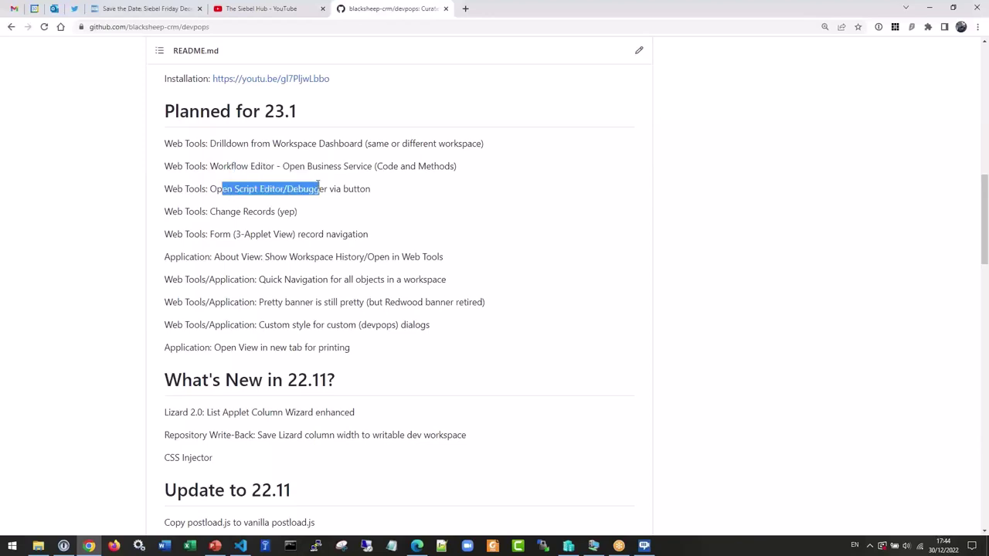
pyautogui.moveTo(221, 212); pyautogui.dragTo(336, 233)
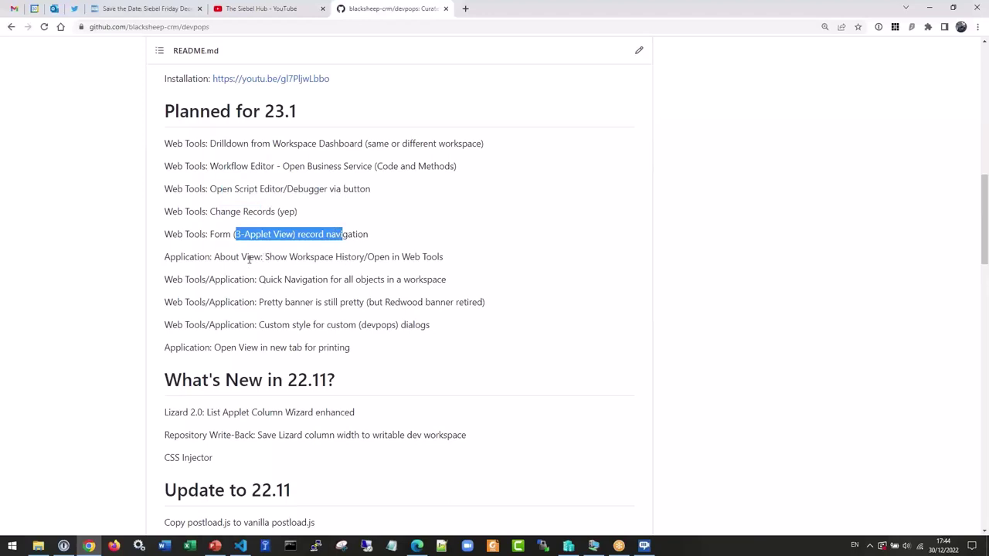
pyautogui.moveTo(212, 257); pyautogui.dragTo(311, 257)
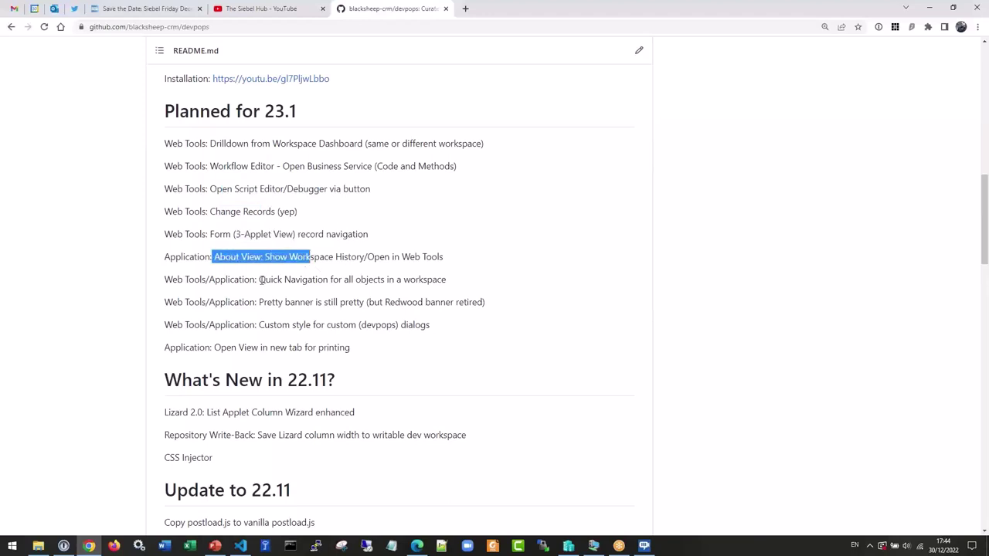
pyautogui.moveTo(258, 280); pyautogui.dragTo(458, 286)
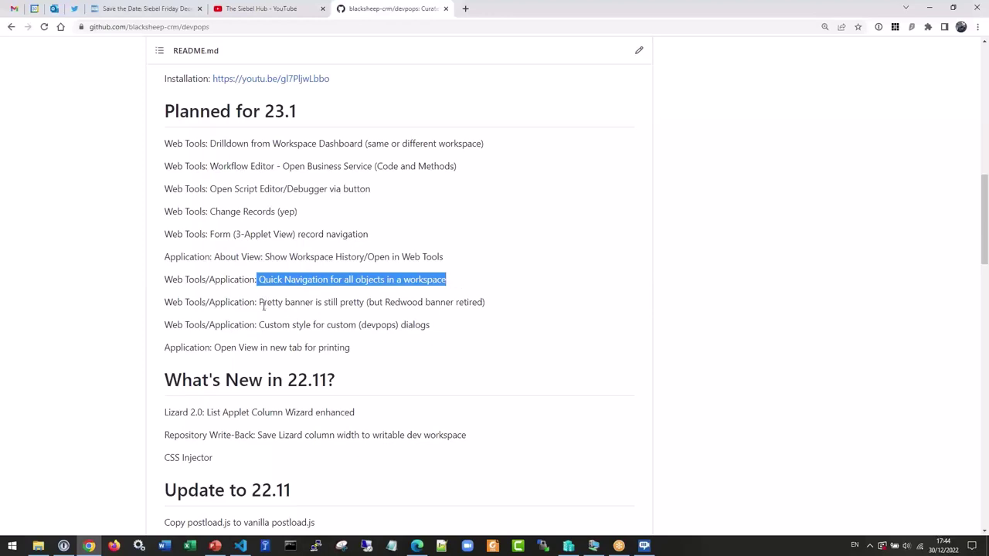
pyautogui.moveTo(263, 307); pyautogui.dragTo(519, 301)
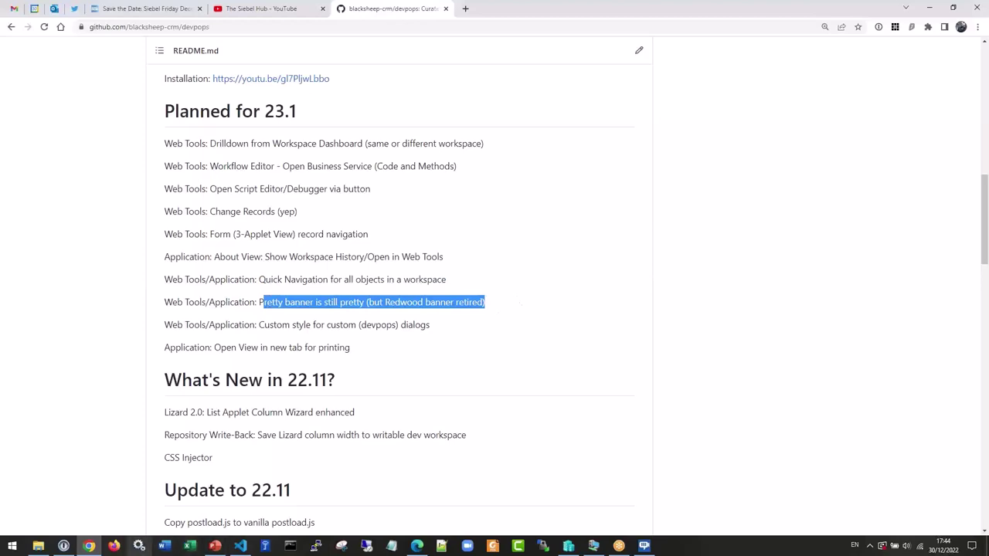
# Return to Call Center, turn Prettify Banner on and off again, and compare the banner with the one in Web Tools.
pyautogui.click(594, 546)
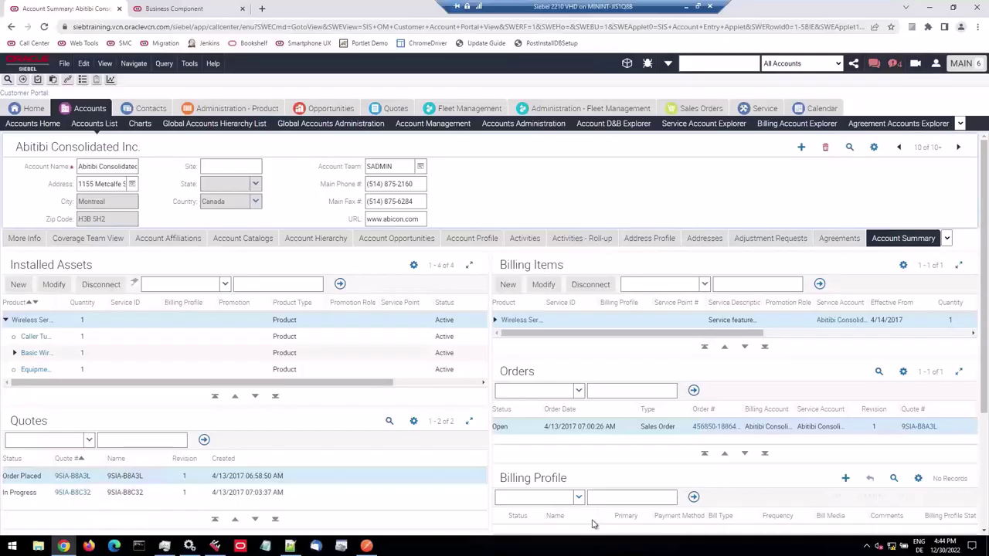
pyautogui.click(648, 64)
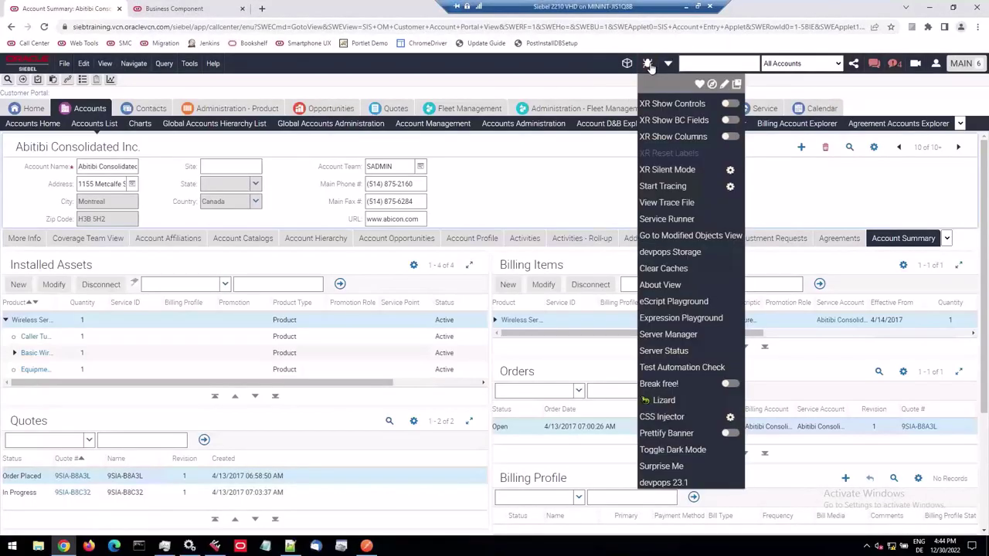
pyautogui.click(729, 434)
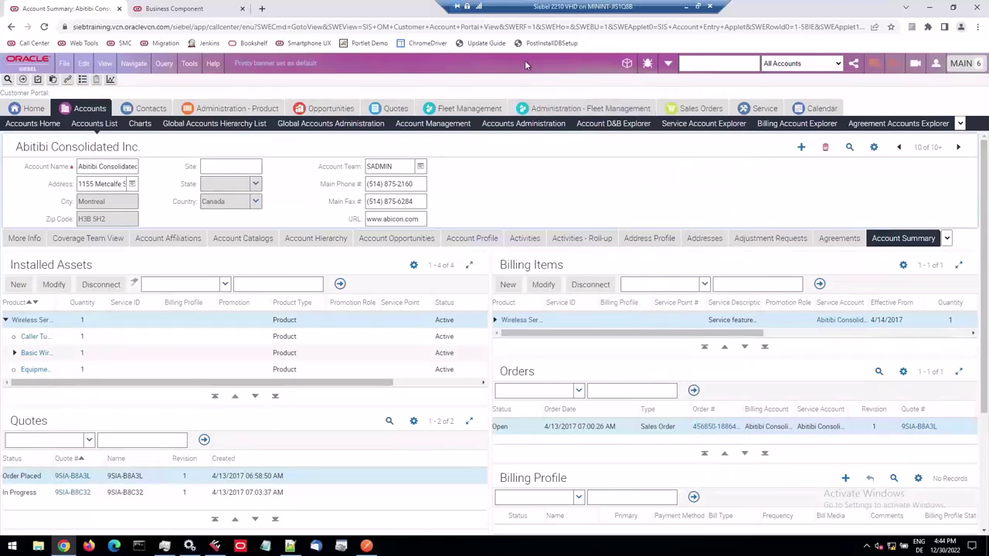
pyautogui.click(647, 64)
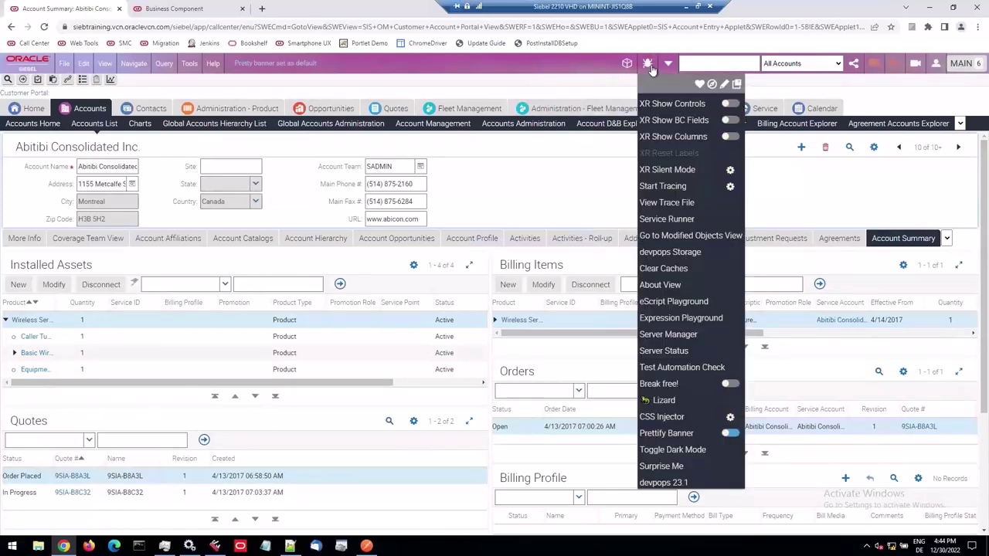
pyautogui.click(729, 433)
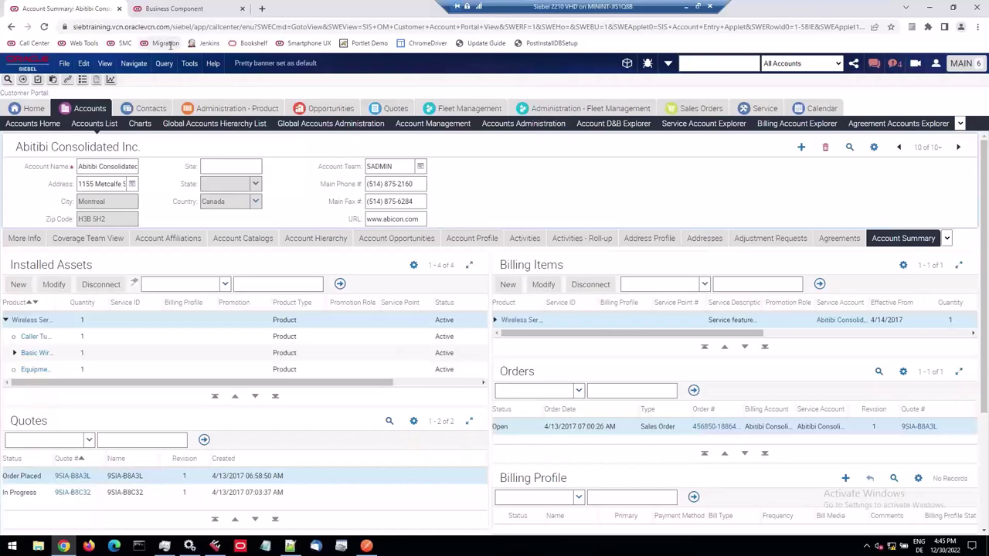
pyautogui.click(179, 9)
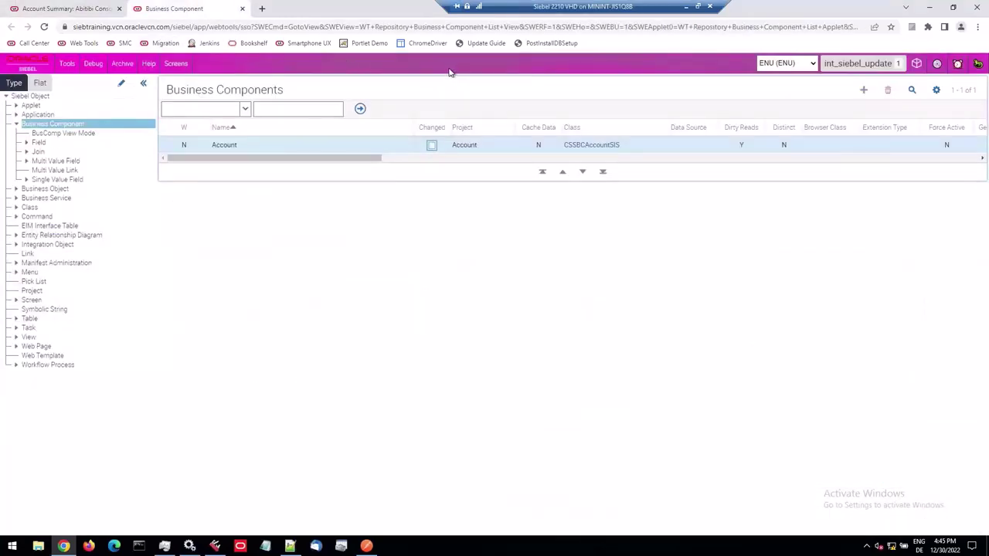
pyautogui.click(89, 9)
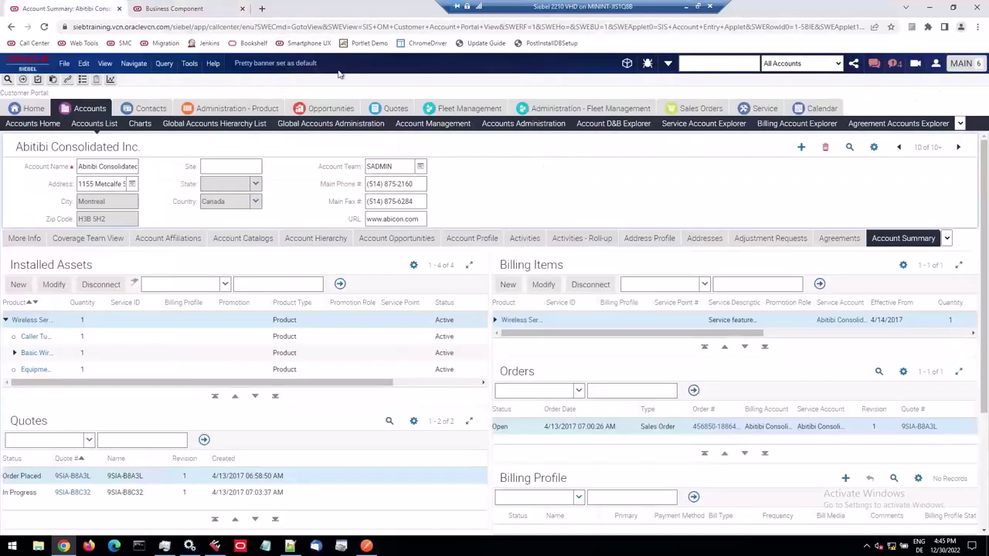
# Highlight "Custom style for custom (devpops) dialogs" in the devpops README on GitHub and return to Call Center.
pyautogui.click(686, 11)
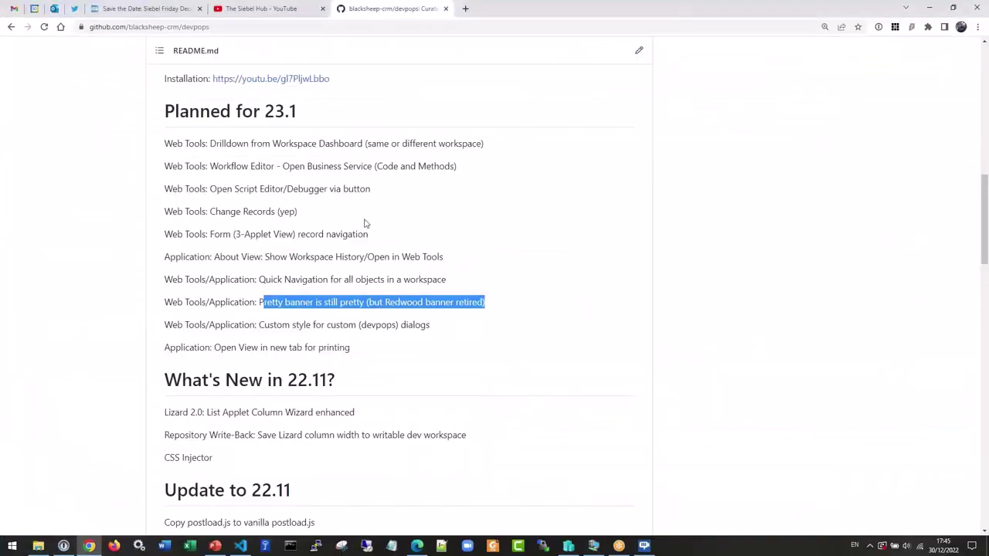
pyautogui.moveTo(259, 325); pyautogui.dragTo(446, 329)
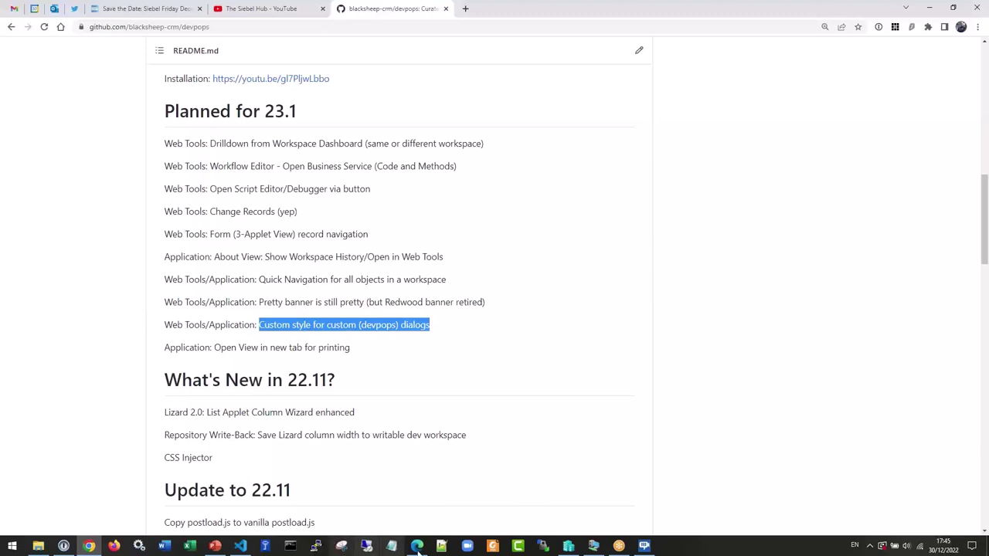
pyautogui.click(593, 546)
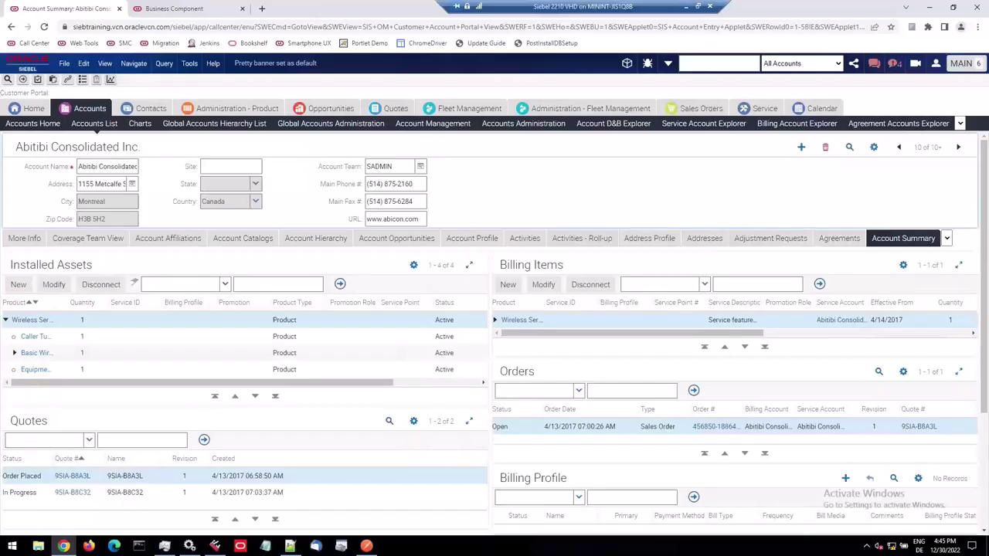
# Display the Modified Objects dialog for workspace MAIN/6, move it higher over the account view, and close it.
pyautogui.click(956, 63)
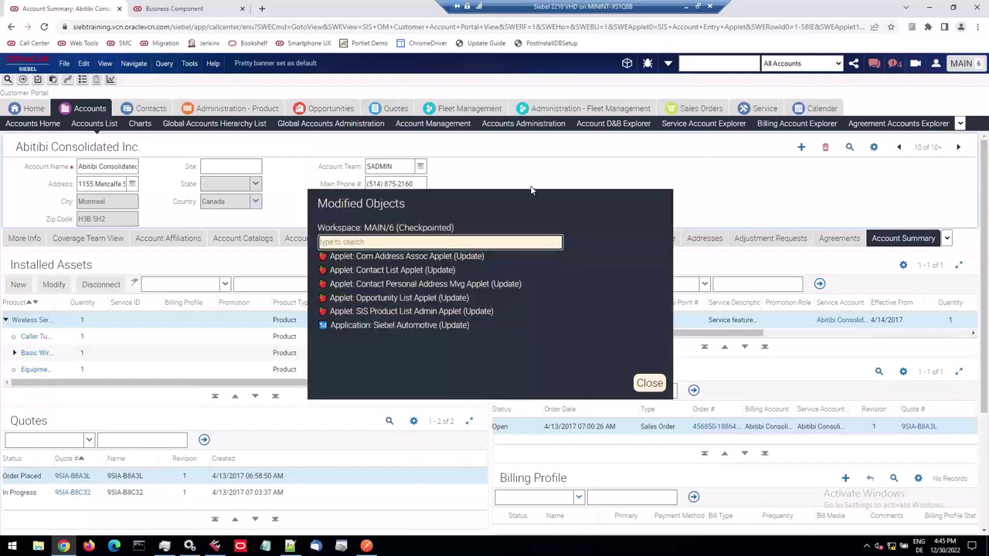
pyautogui.moveTo(492, 180); pyautogui.dragTo(479, 149)
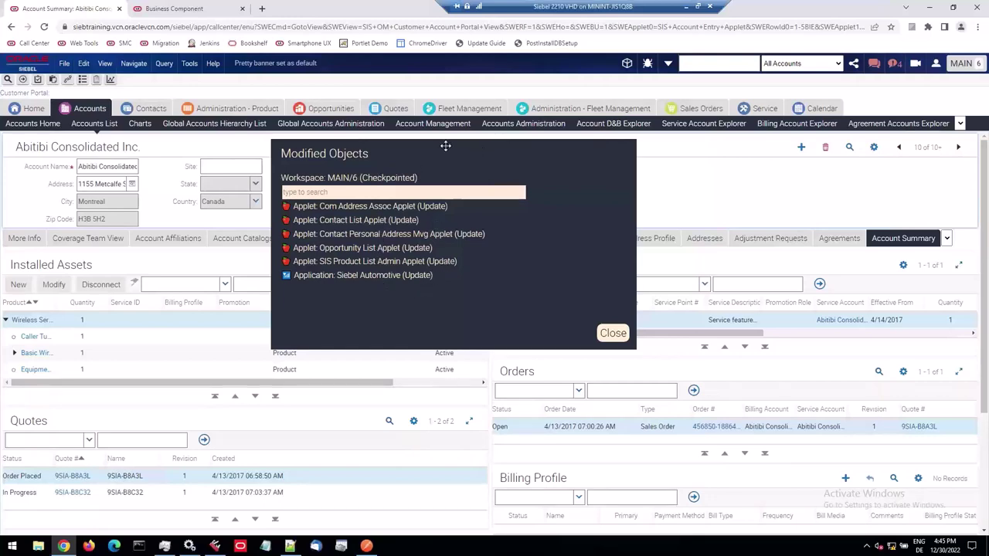
pyautogui.click(613, 334)
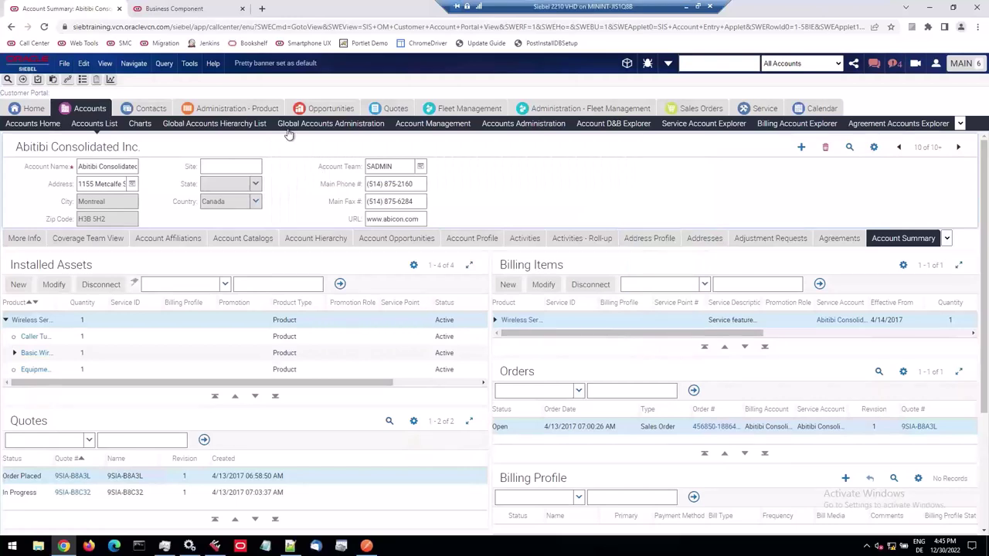
# Display the About View details for the Account Summary view, look over the listed applets and business components, and close the dialog.
pyautogui.click(213, 63)
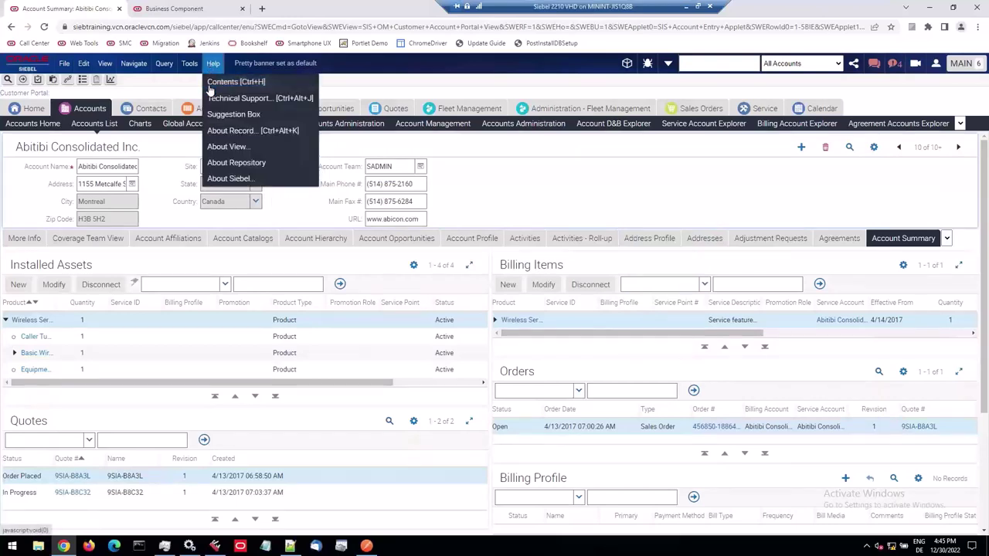
pyautogui.click(227, 146)
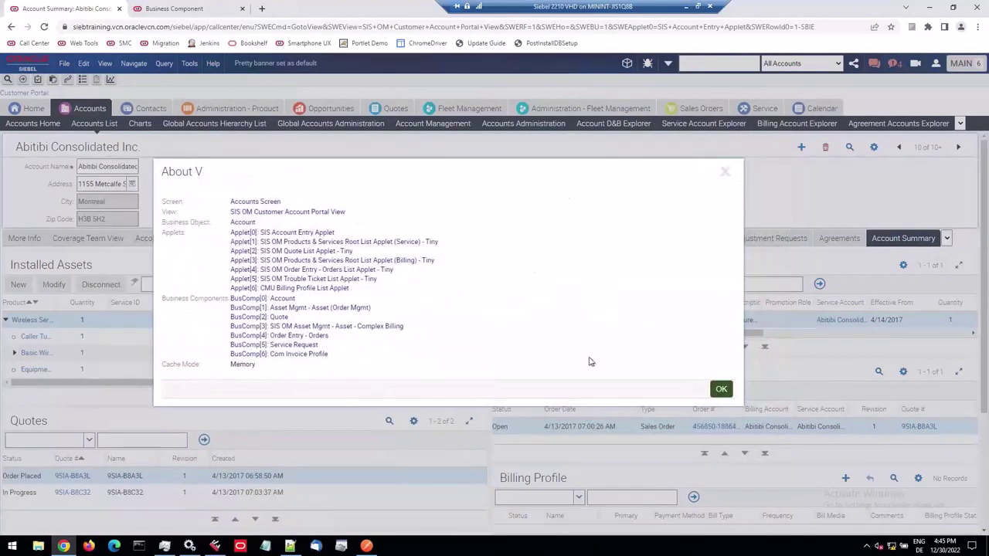
pyautogui.click(721, 390)
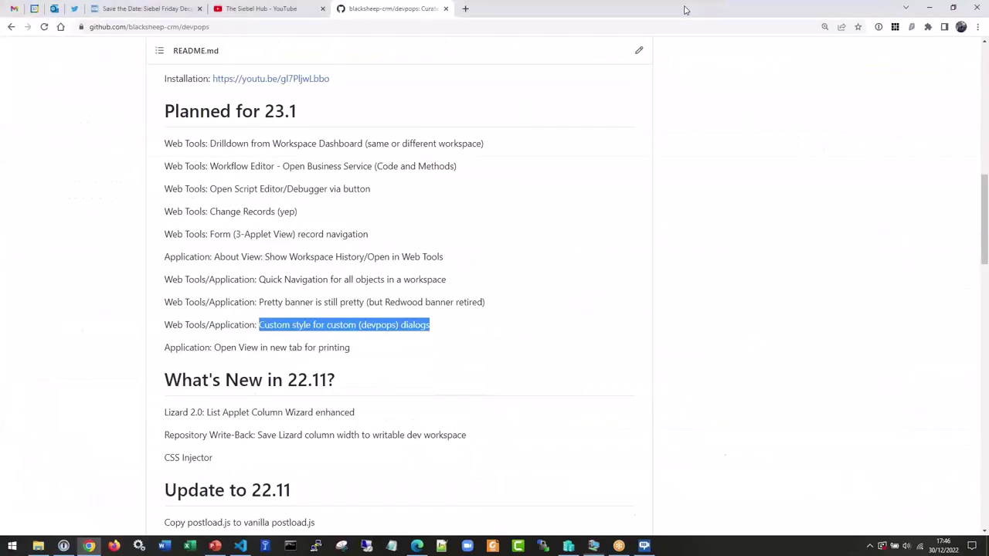
# Highlight "Application: Open View in new tab for printing" in the devpops README on GitHub and return to Call Center.
pyautogui.click(685, 6)
pyautogui.click(285, 347)
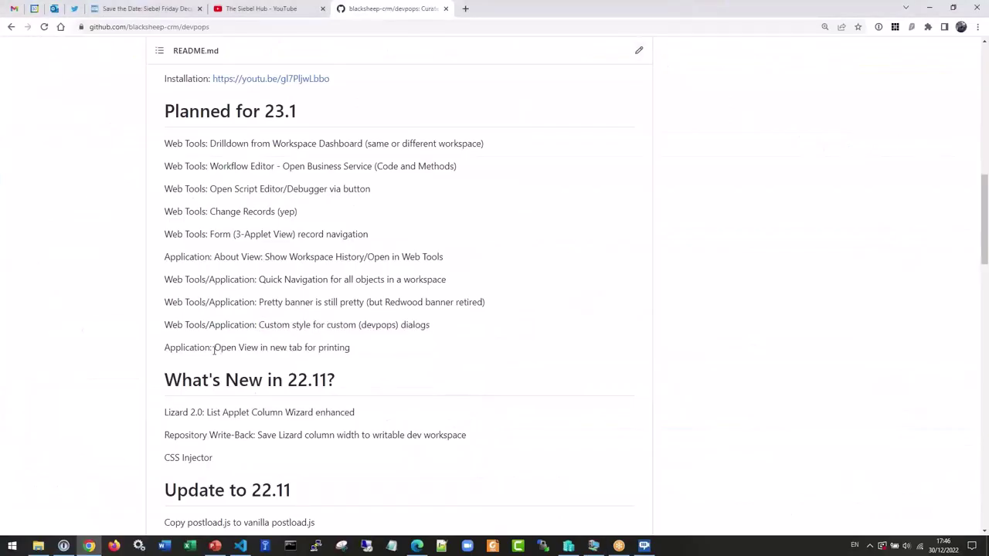
pyautogui.moveTo(175, 347); pyautogui.dragTo(357, 354)
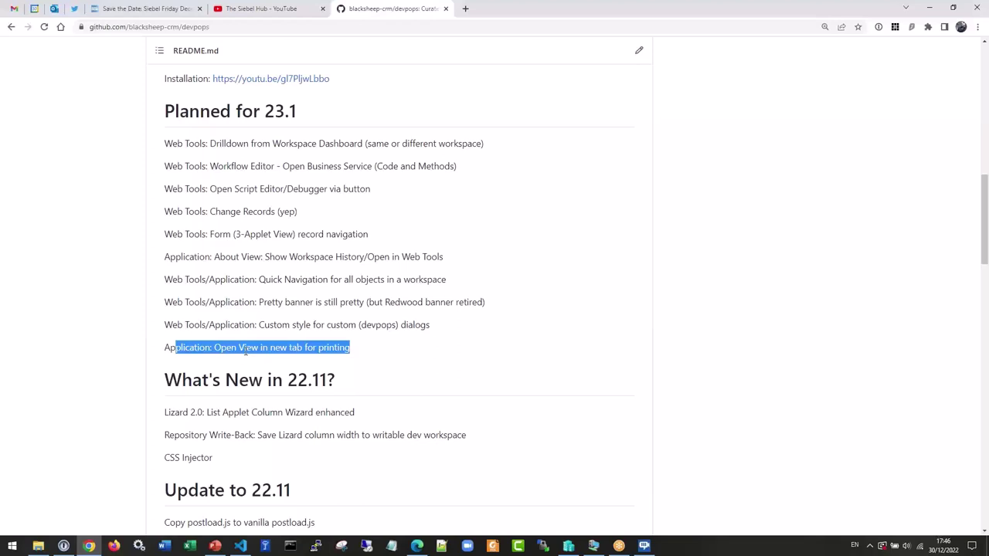
pyautogui.click(599, 551)
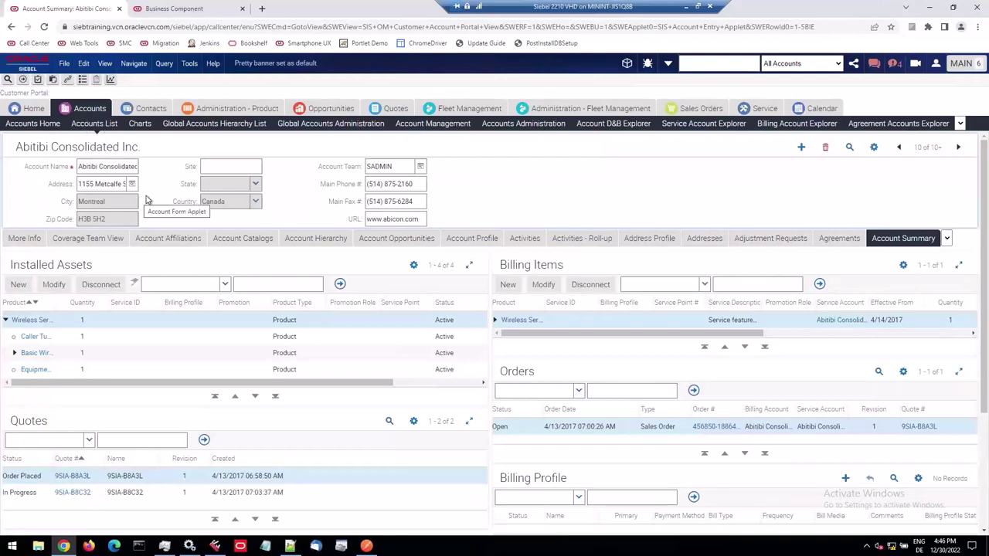
# Look over the whole Account Summary view, preview it with the browser's own Print function, and cancel printing.
pyautogui.scroll(-2, 442, 368)
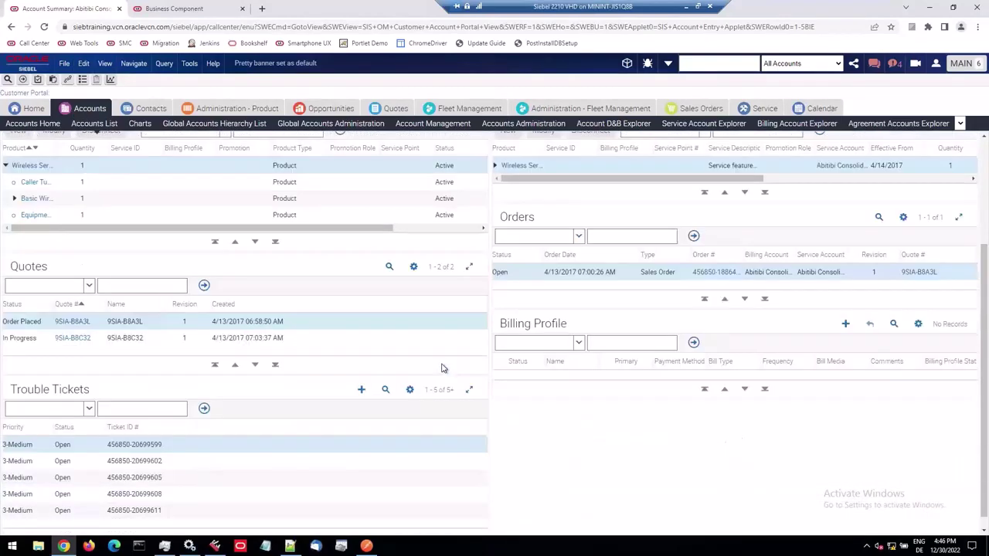
pyautogui.scroll(1, 443, 368)
pyautogui.scroll(1, 442, 368)
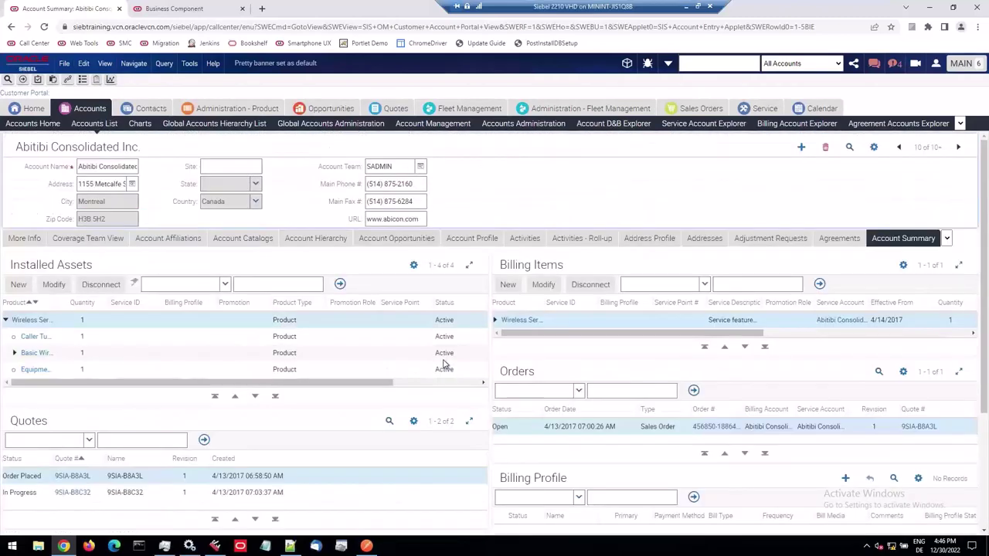
pyautogui.rightClick(475, 182)
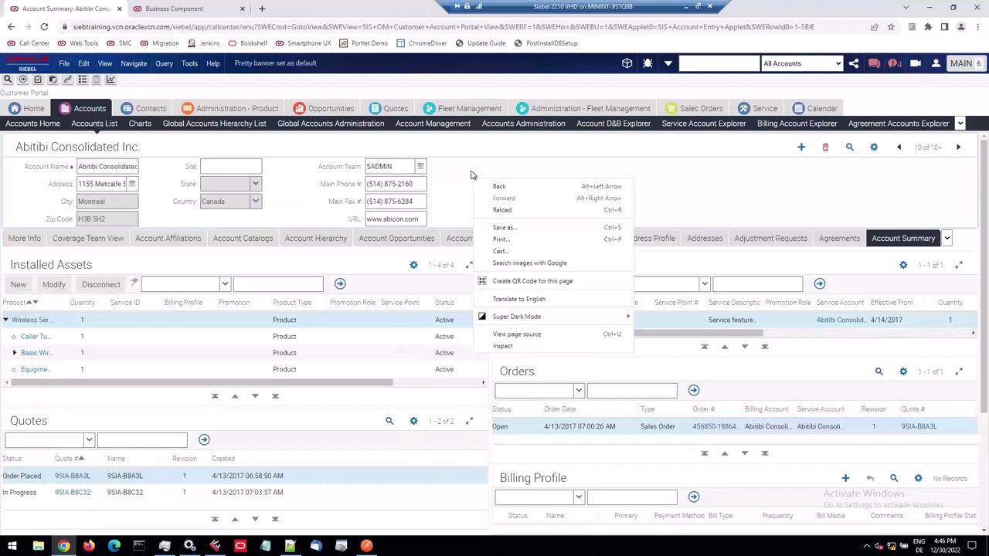
pyautogui.click(499, 239)
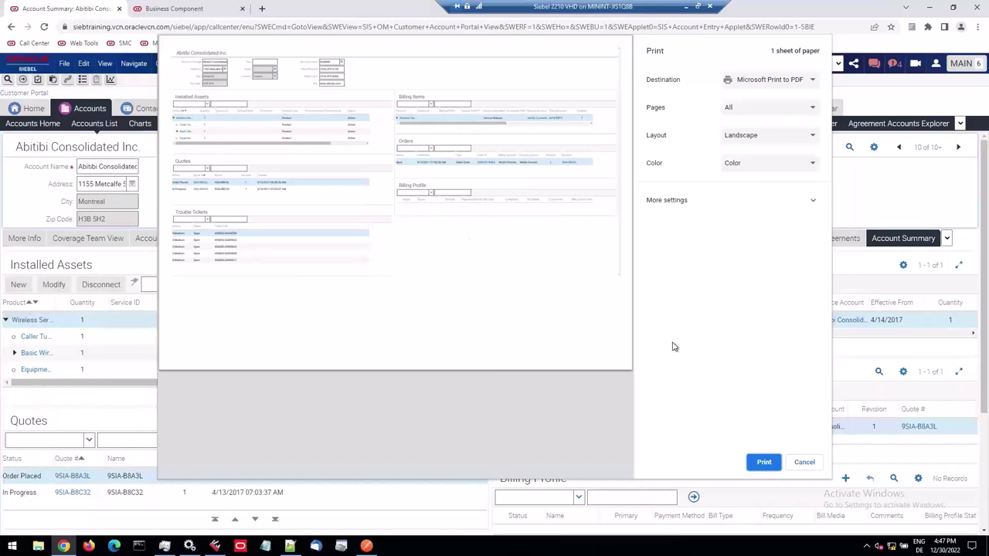
pyautogui.click(804, 464)
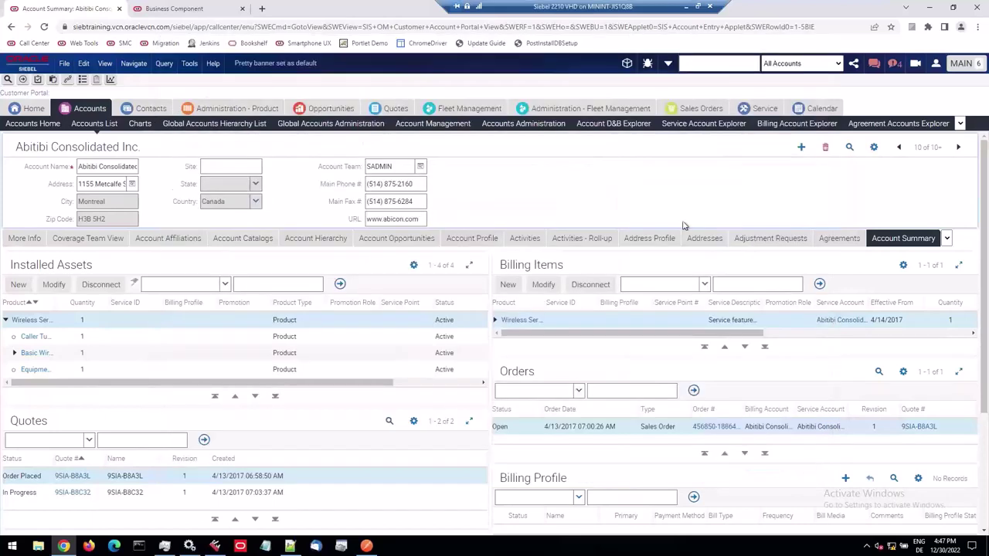
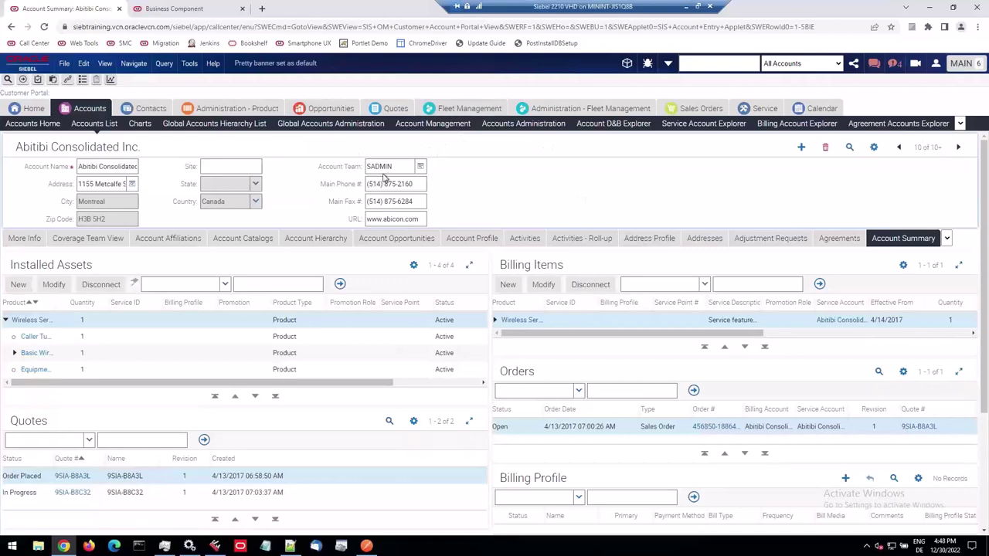
# Open the Account Summary view in a new tab for printing with the devpops Surprise Me command, cancel printing, and close the tab.
pyautogui.click(374, 270)
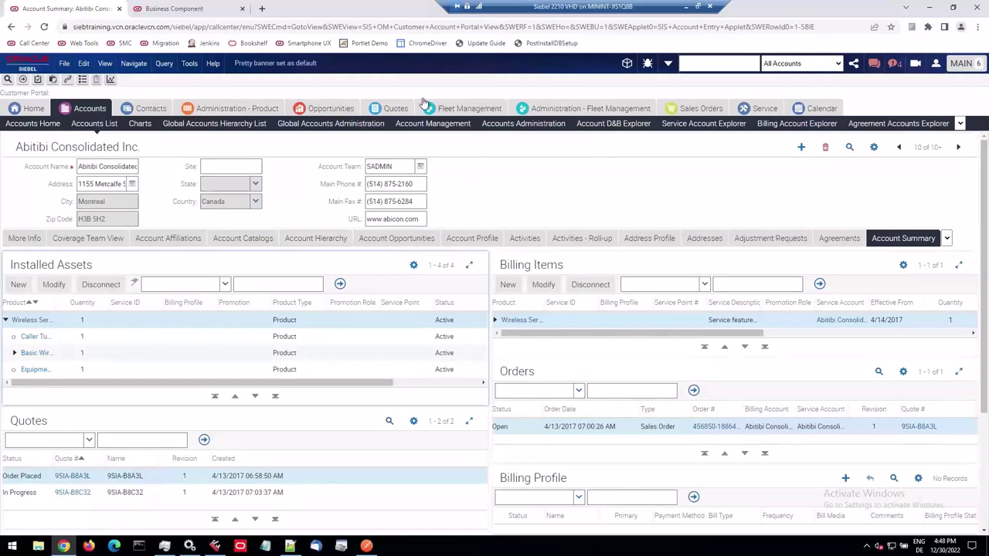
pyautogui.click(648, 63)
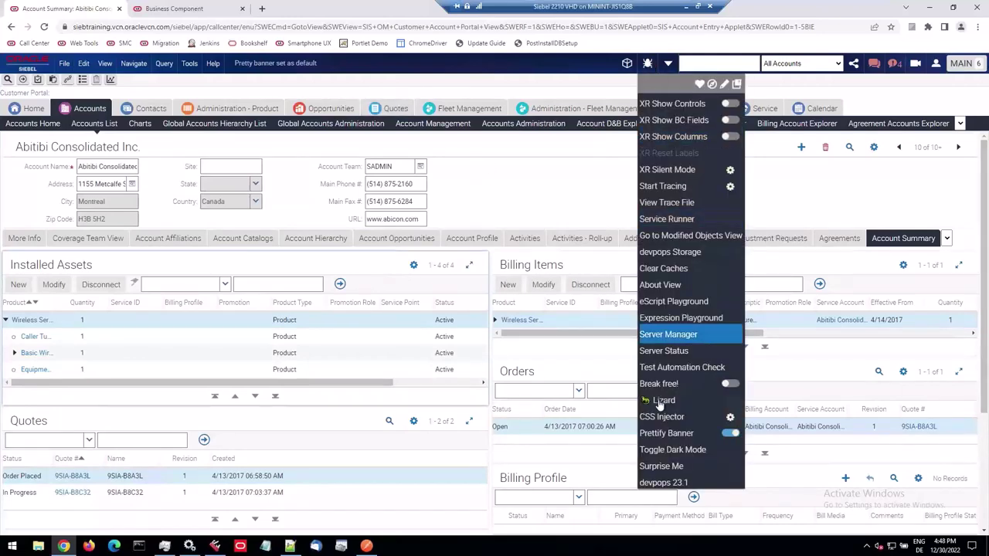
pyautogui.click(664, 469)
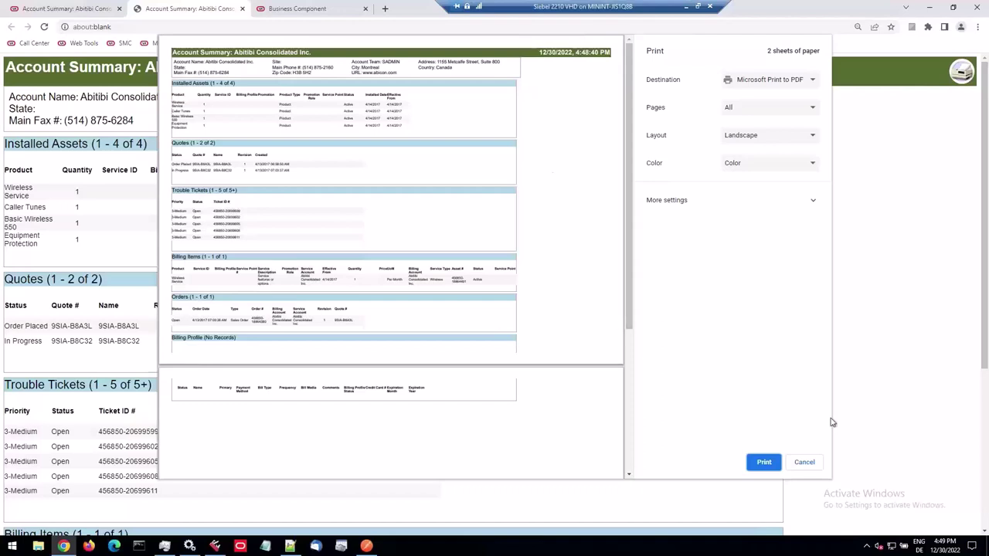
pyautogui.click(805, 462)
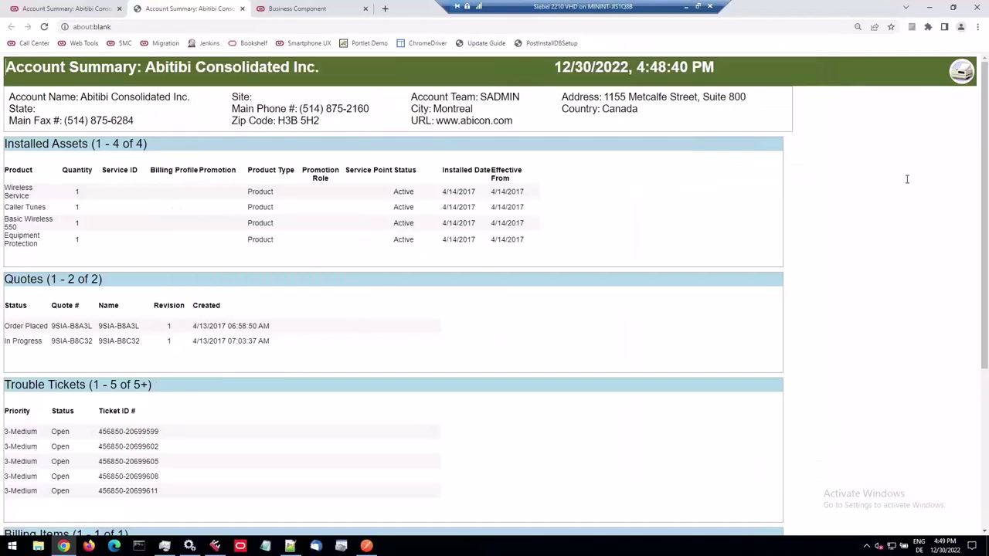
pyautogui.click(242, 9)
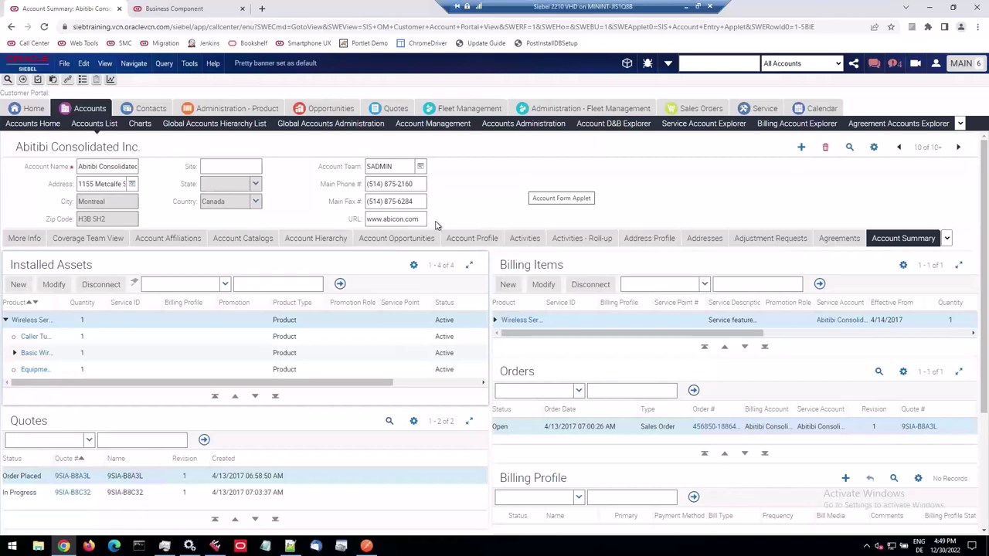
# Display the account's Contacts view and browse through the account records to Aaron-Jones Dry Cleaning.
pyautogui.click(382, 240)
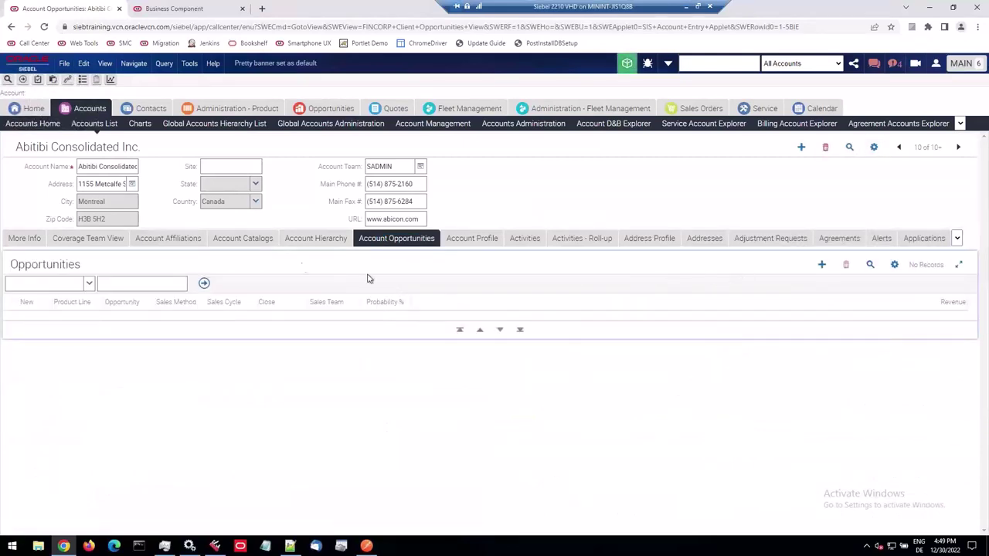
pyautogui.click(956, 237)
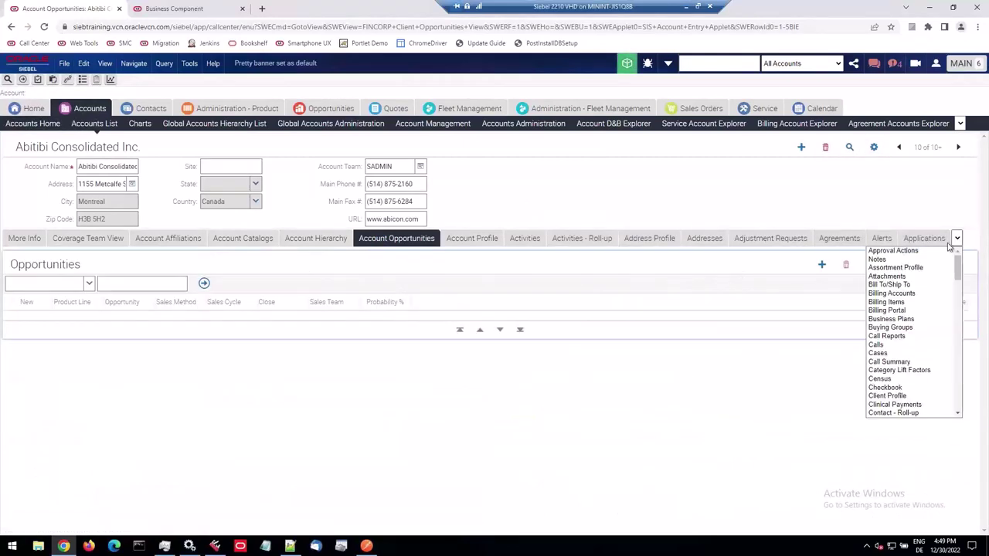
pyautogui.scroll(-3, 901, 371)
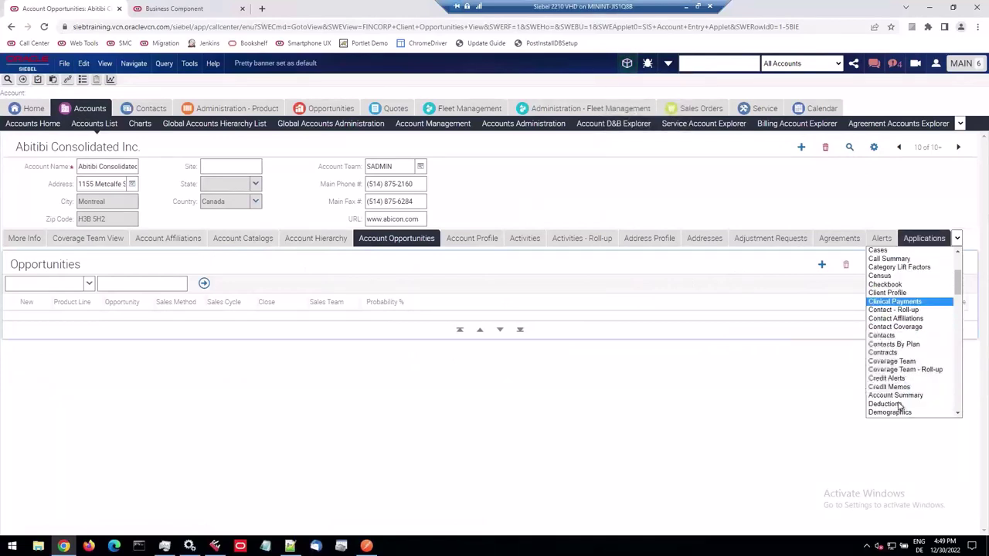
pyautogui.click(882, 335)
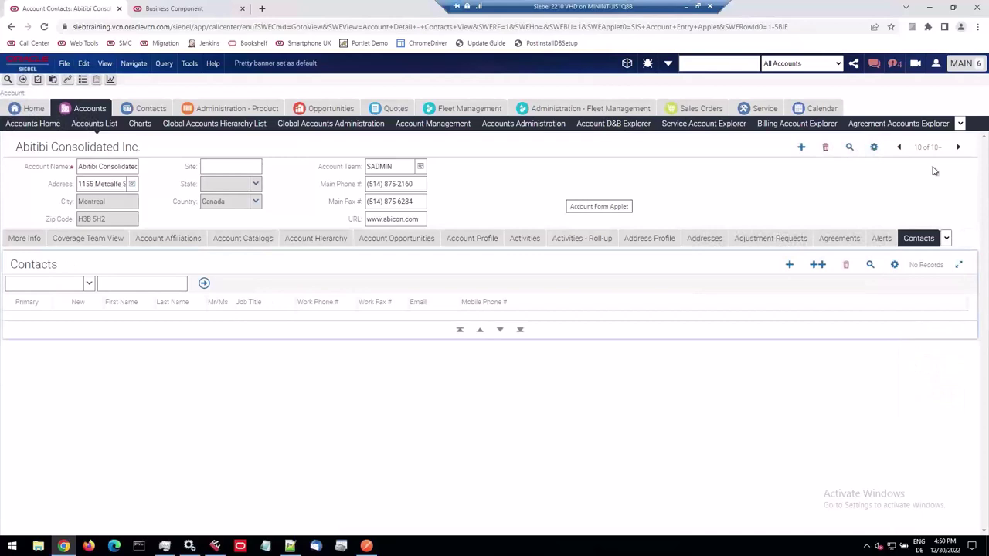
pyautogui.click(956, 146)
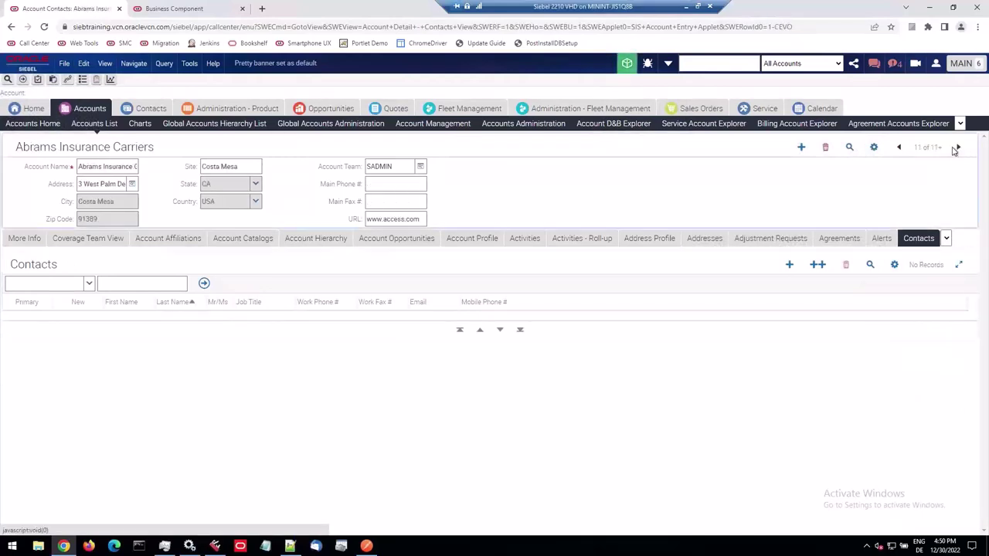
pyautogui.click(898, 148)
pyautogui.click(898, 148)
pyautogui.click(898, 147)
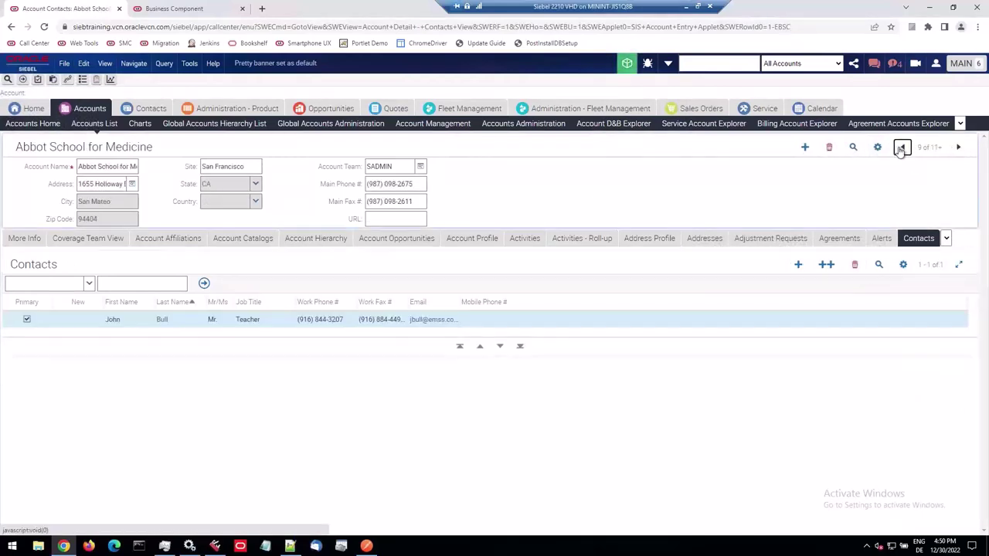
pyautogui.click(899, 148)
pyautogui.click(900, 148)
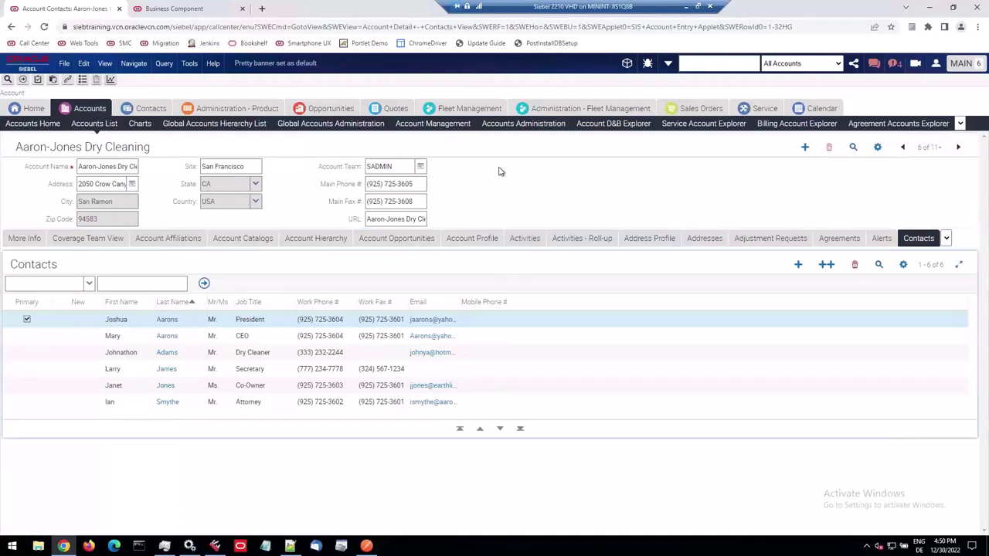
# Run Surprise Me on the Contacts view, highlight the account header fields in the printable page, and close its tab.
pyautogui.click(647, 63)
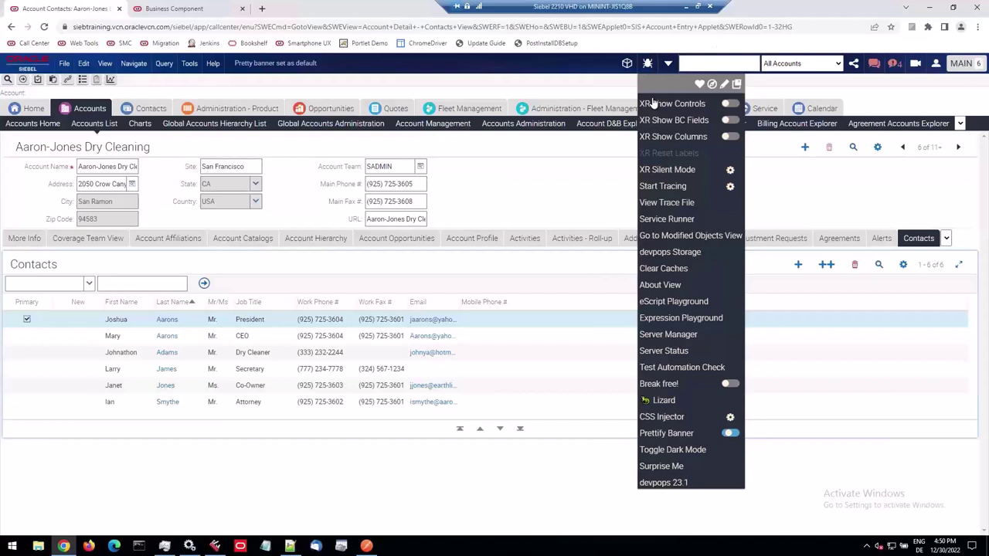
pyautogui.click(677, 465)
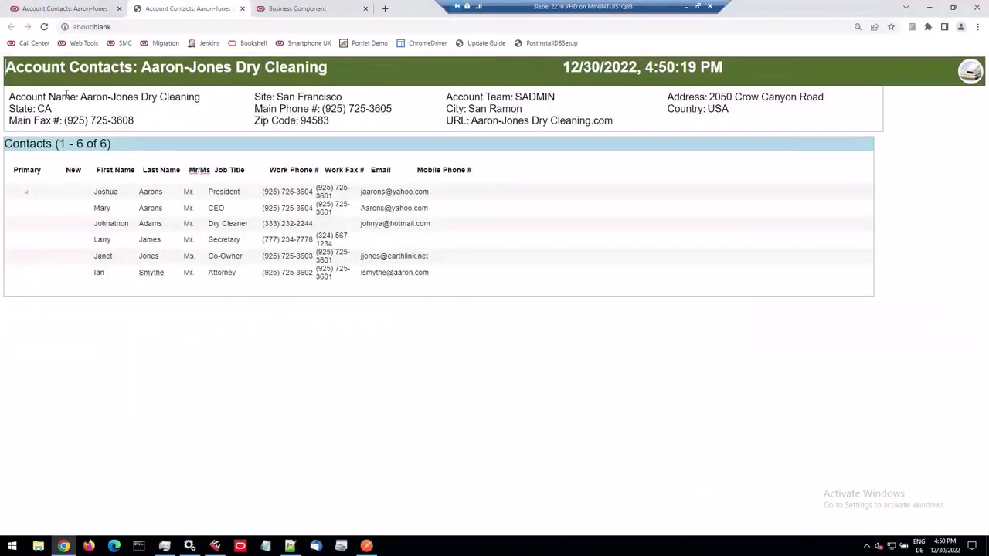
pyautogui.moveTo(79, 97); pyautogui.dragTo(591, 124)
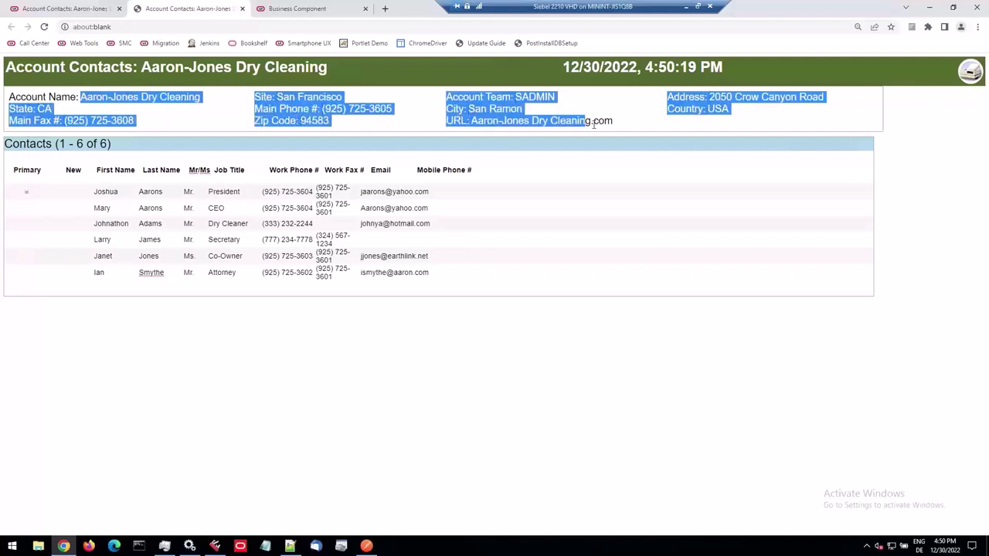
pyautogui.tripleClick(334, 148)
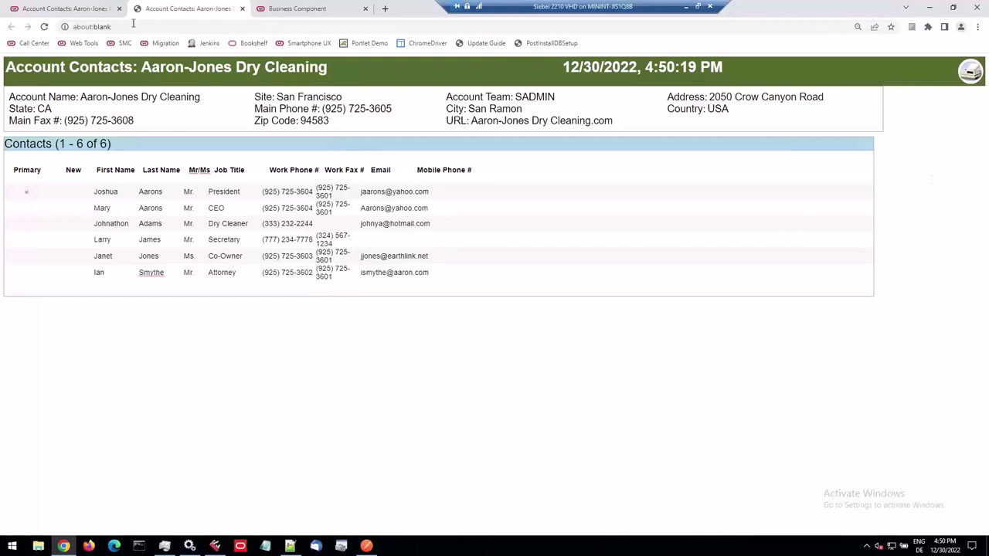
pyautogui.click(241, 8)
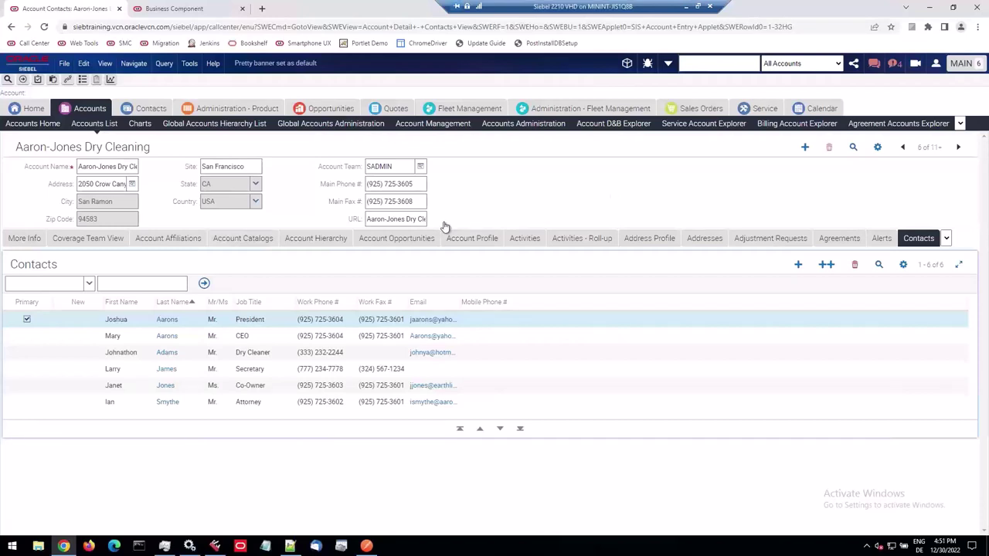
# Switch Aaron-Jones Dry Cleaning to More Info, run Surprise Me, examine the whole printable Account Details page, and close its tab.
pyautogui.click(23, 239)
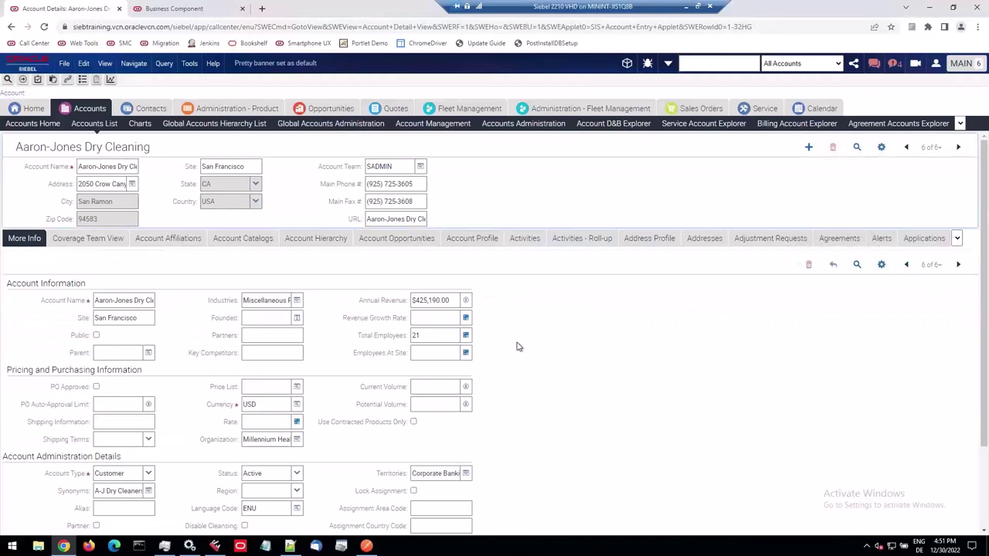
pyautogui.click(648, 63)
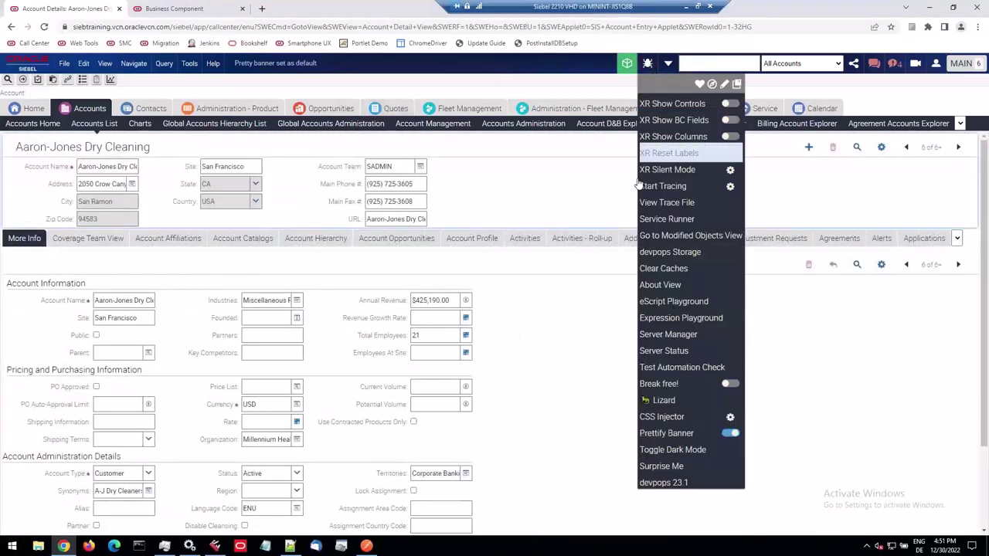
pyautogui.click(660, 465)
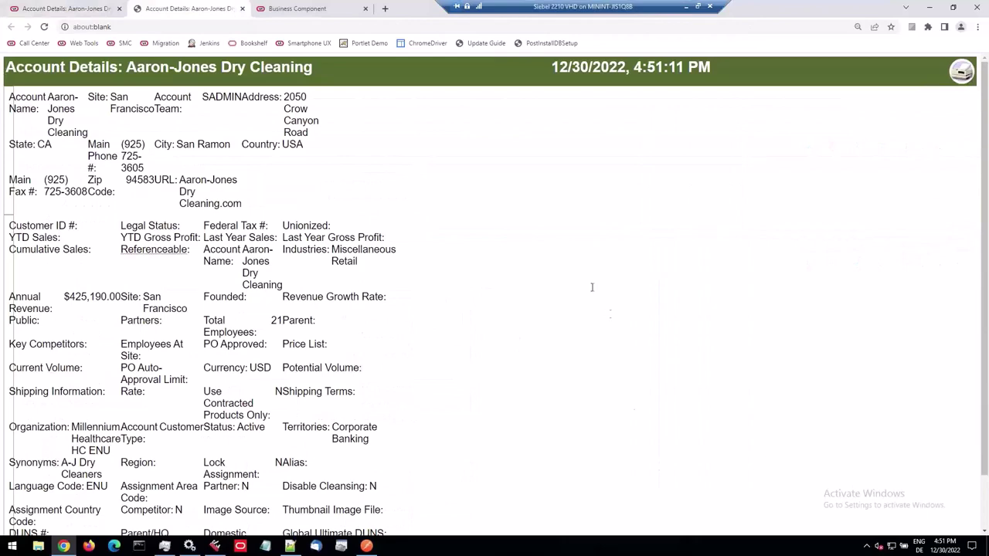
pyautogui.scroll(-1, 582, 289)
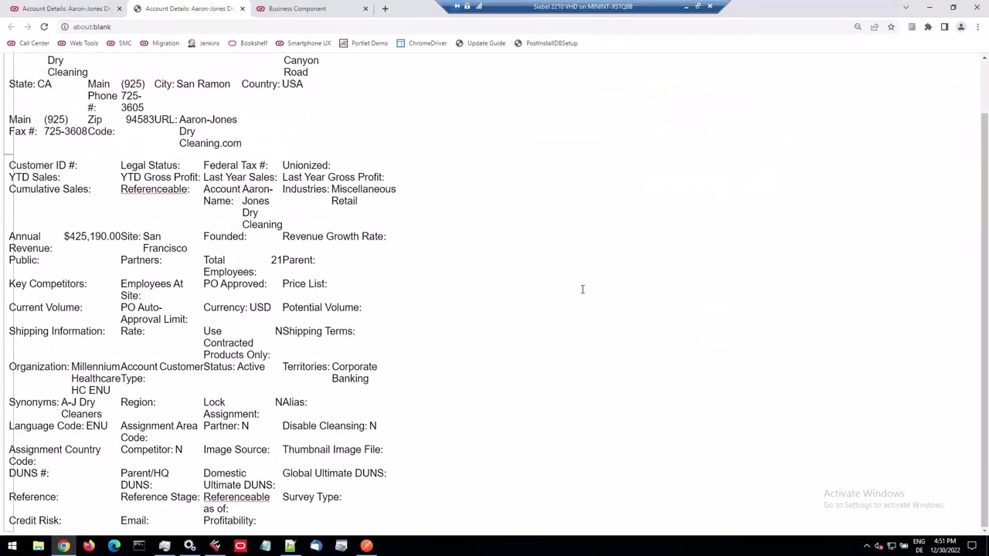
pyautogui.scroll(1, 582, 289)
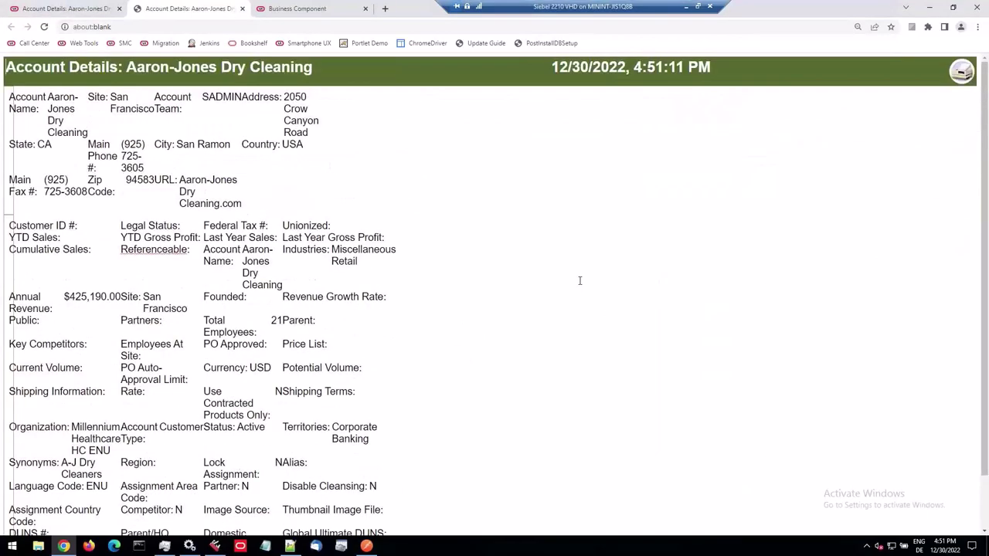
pyautogui.click(243, 8)
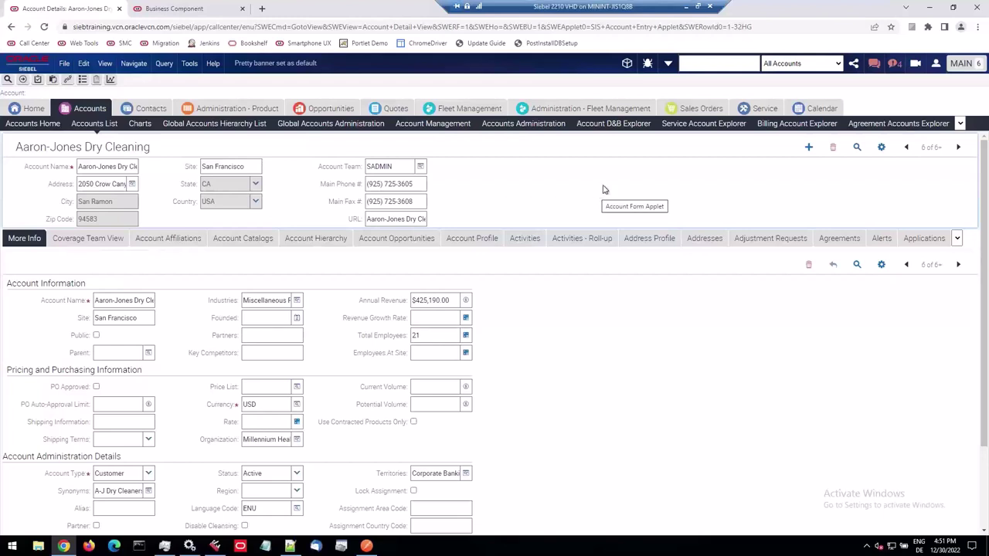
# Turn on dark mode with the devpops toggle, examine the account details page in it, and turn dark mode off again.
pyautogui.click(649, 67)
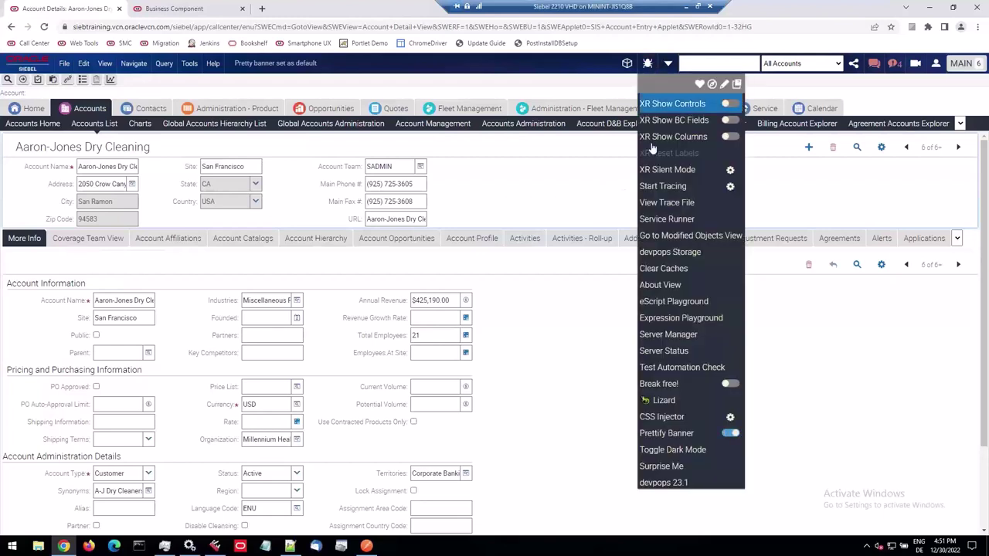
pyautogui.click(671, 451)
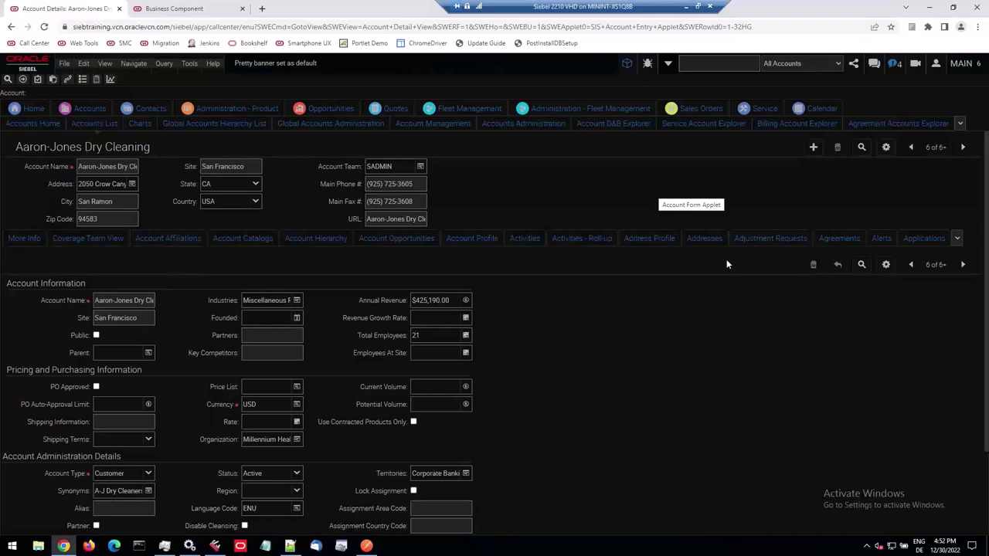
pyautogui.scroll(-2, 718, 365)
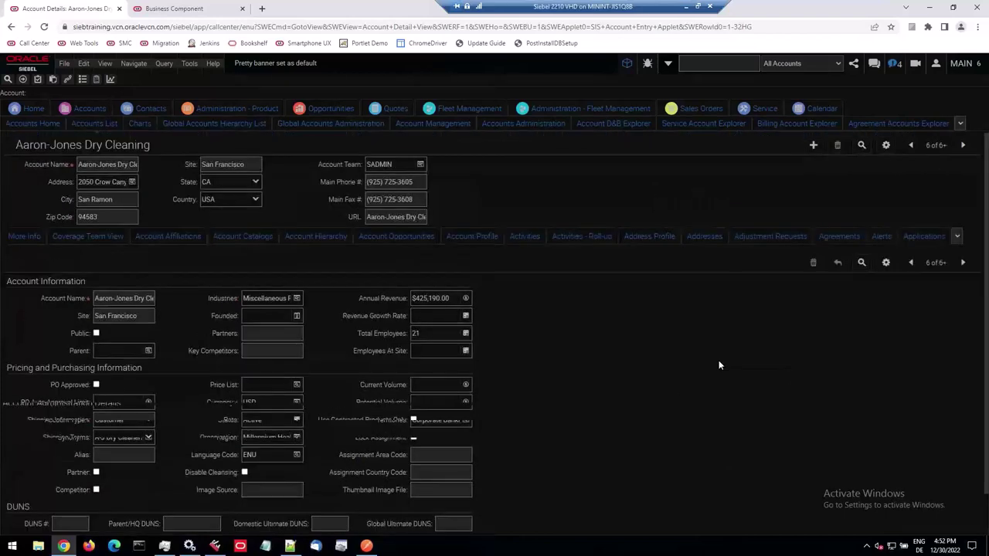
pyautogui.click(648, 65)
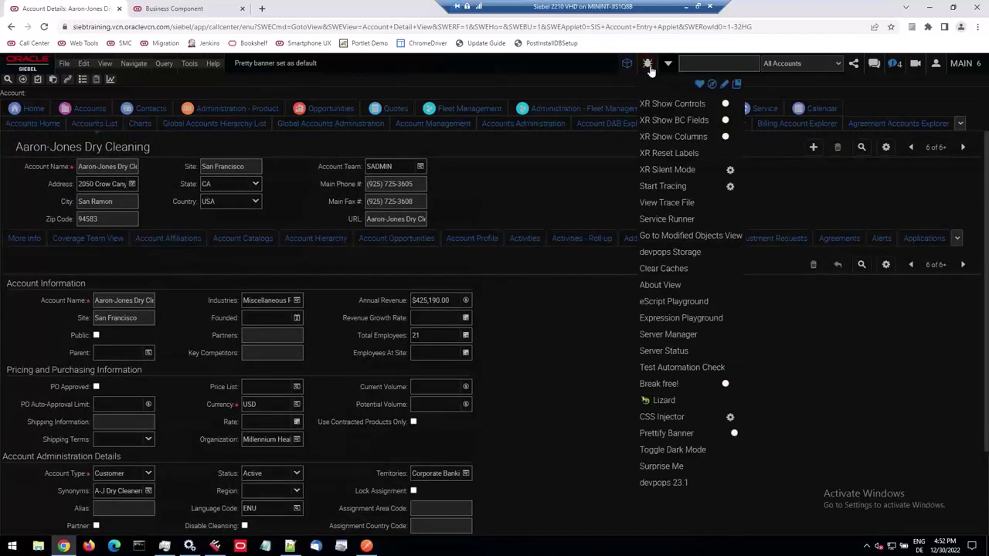
pyautogui.click(681, 449)
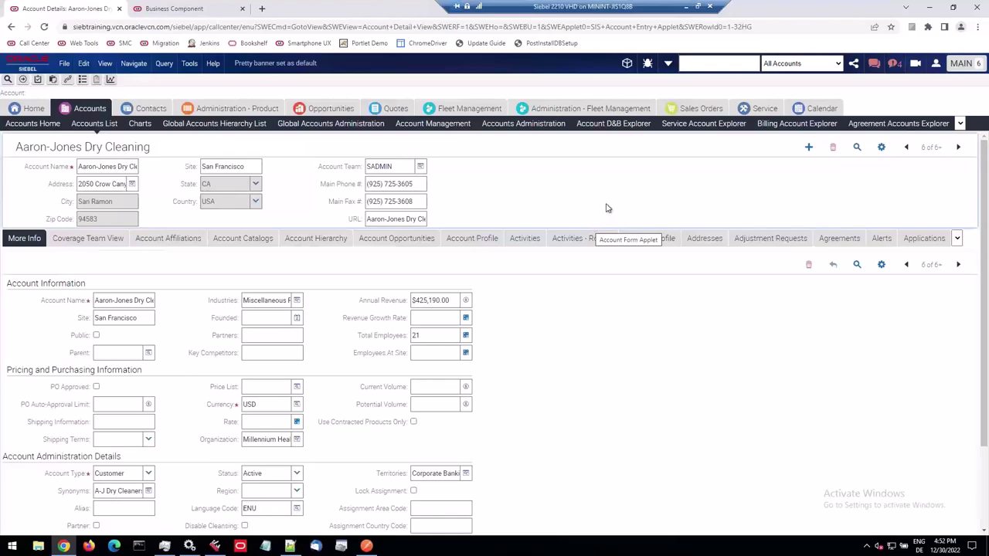
# Switch to the devpops README on GitHub, highlight the whole Planned for 23.1 feature list, and clear the highlight.
pyautogui.click(685, 7)
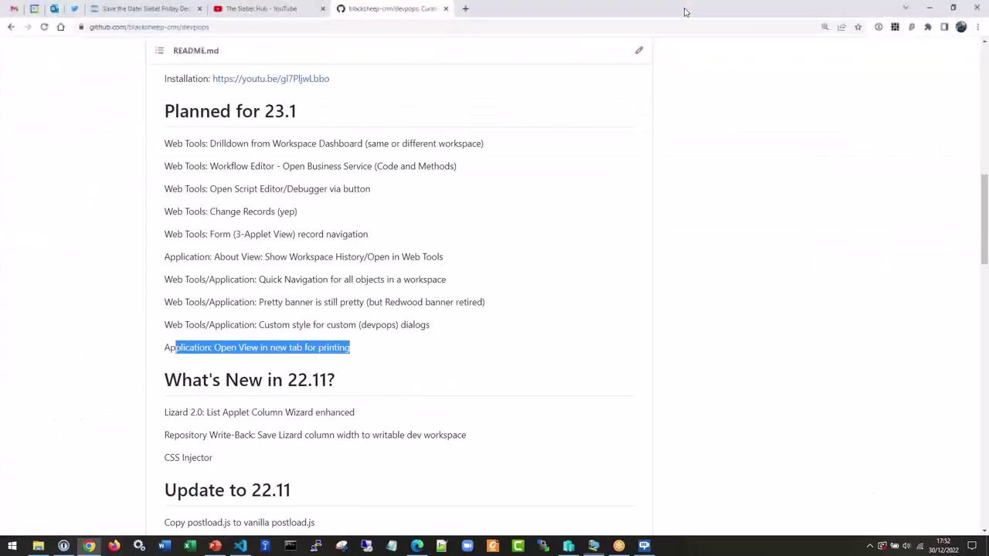
pyautogui.click(366, 347)
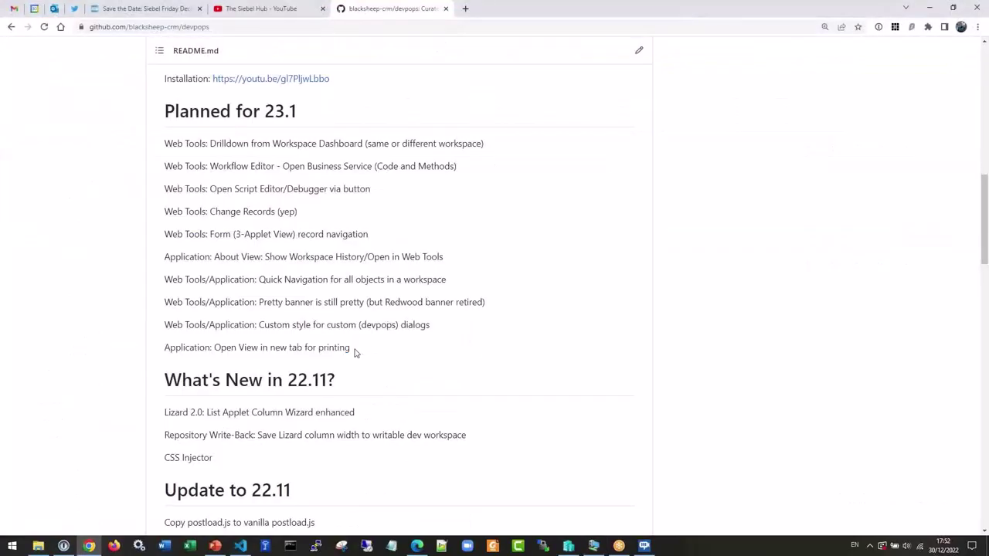
pyautogui.moveTo(353, 353); pyautogui.dragTo(163, 141)
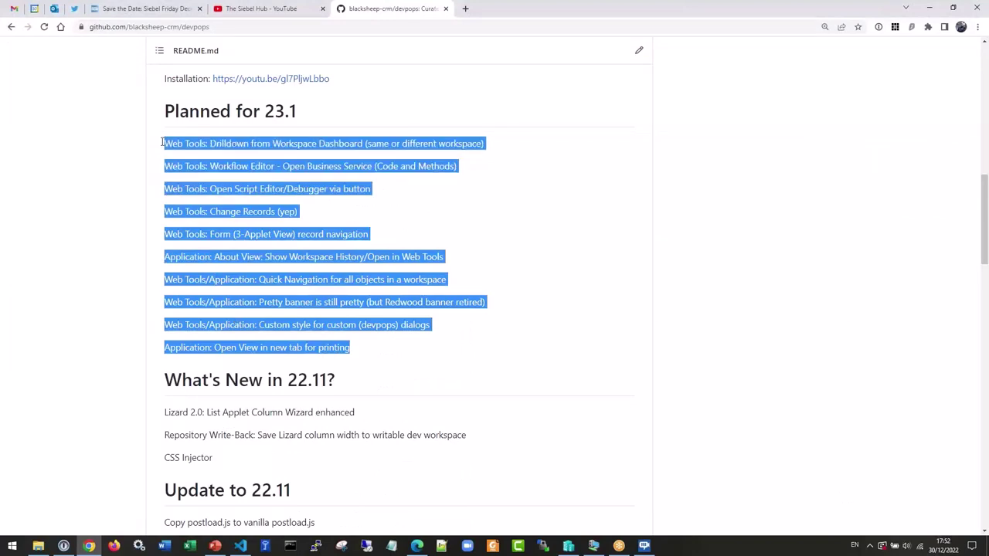
pyautogui.click(162, 141)
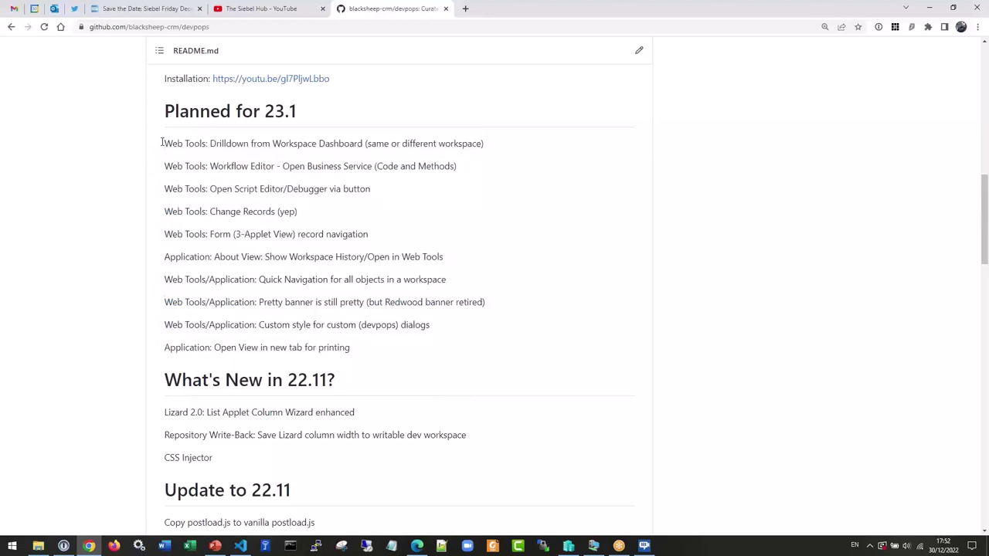